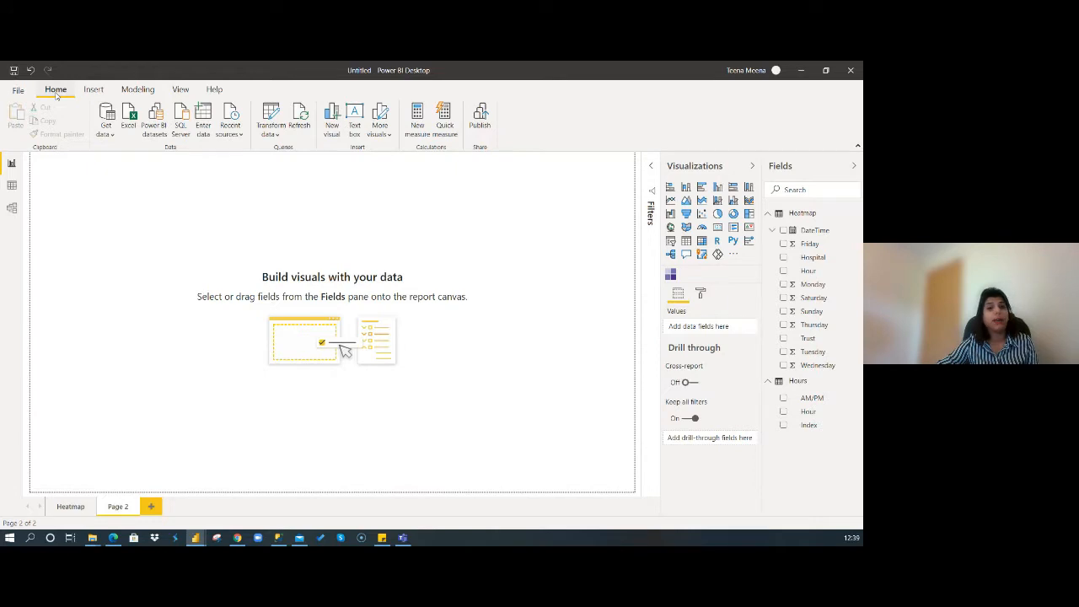
- Import the Heatmap.csv file as a text/CSV source and open it for transformation in a maximized Power Query Editor
left_click(106, 129)
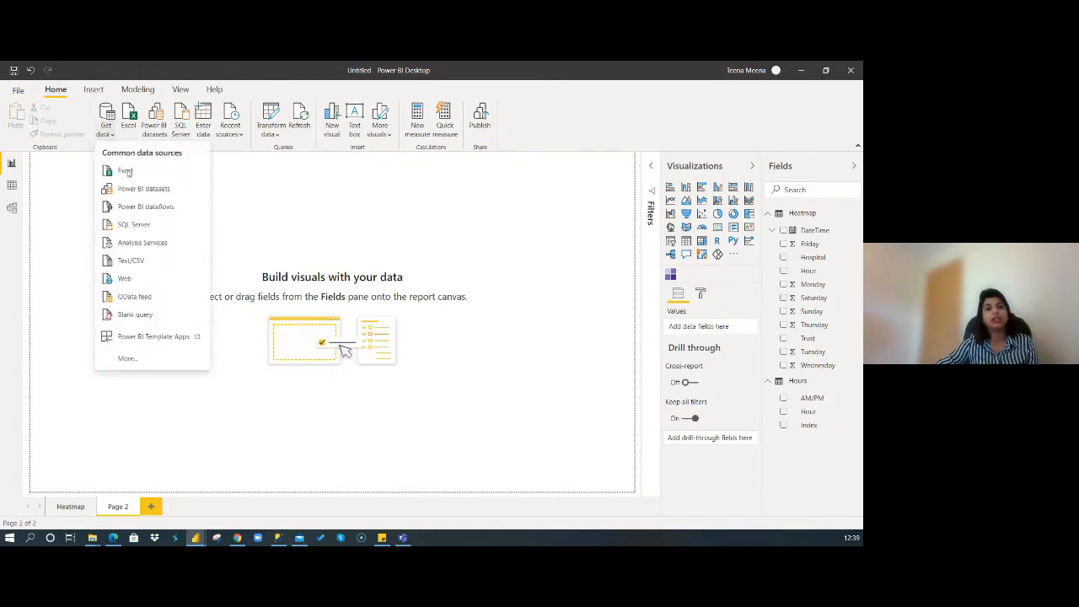
left_click(140, 260)
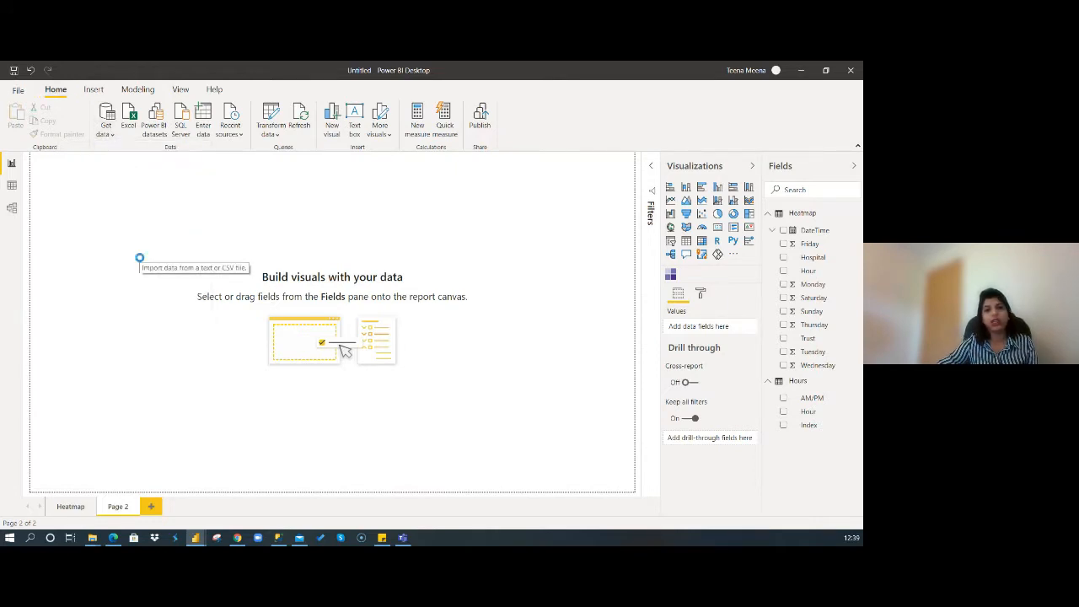
double_click(202, 144)
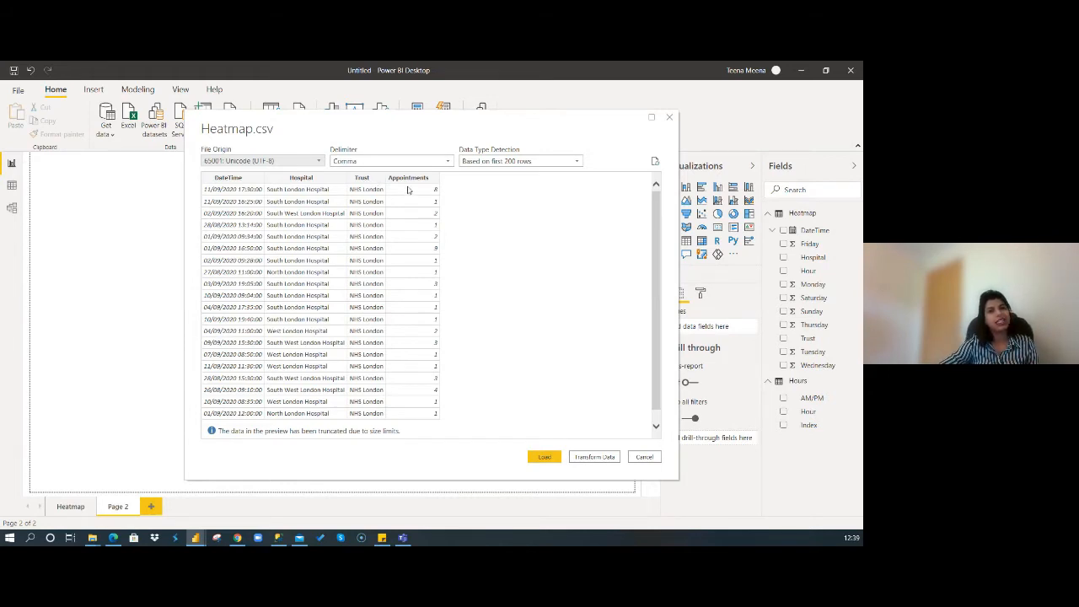
left_click(587, 460)
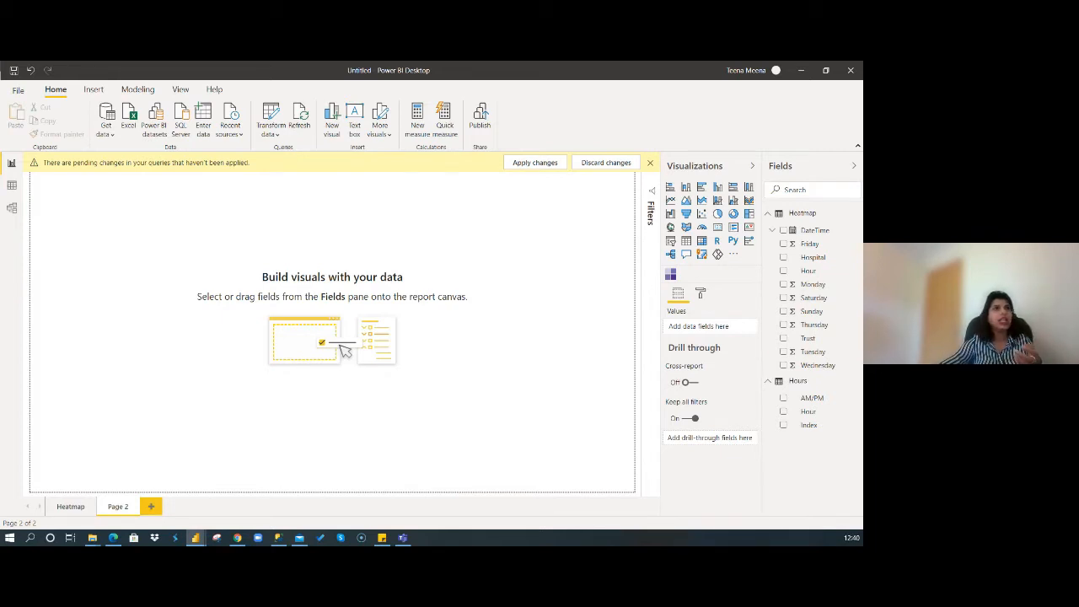
left_click_drag(0, 523, 424, 74)
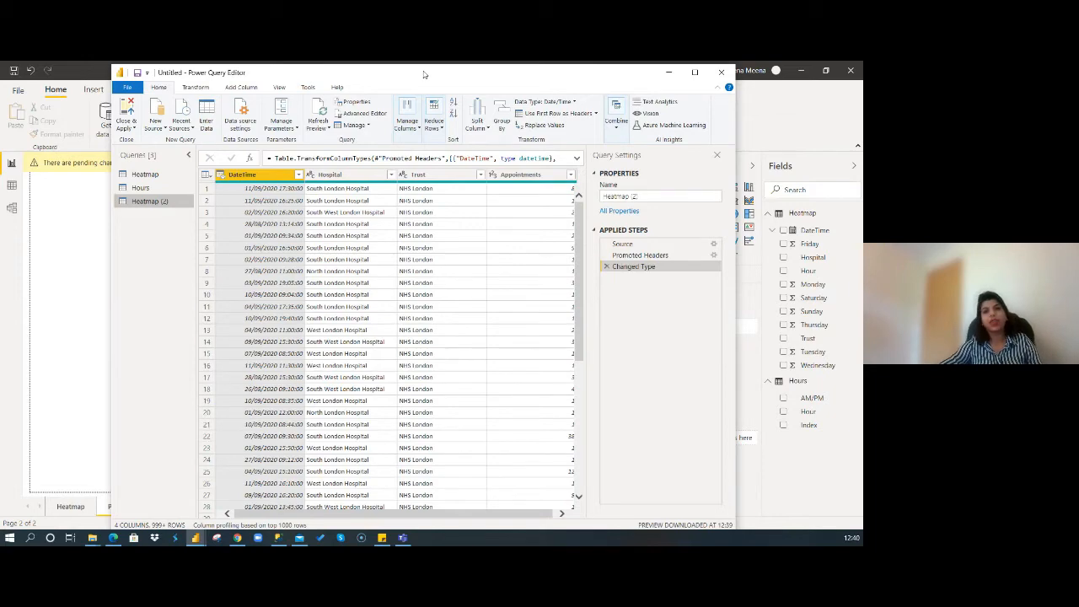
double_click(424, 73)
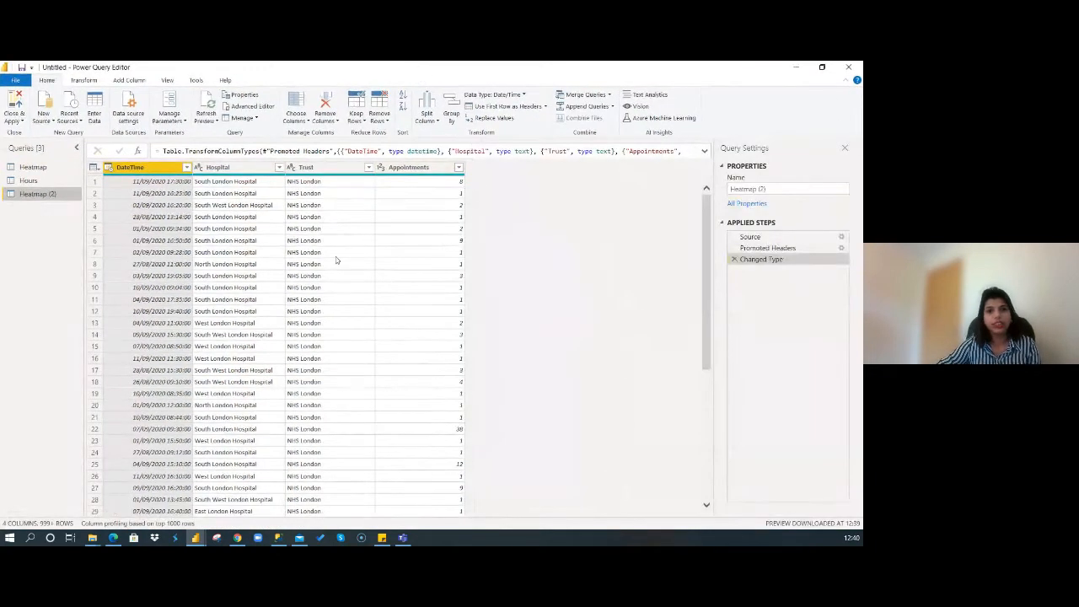
- Rename the newly imported Heatmap (2) query as Table Heatmap
double_click(38, 195)
type("T")
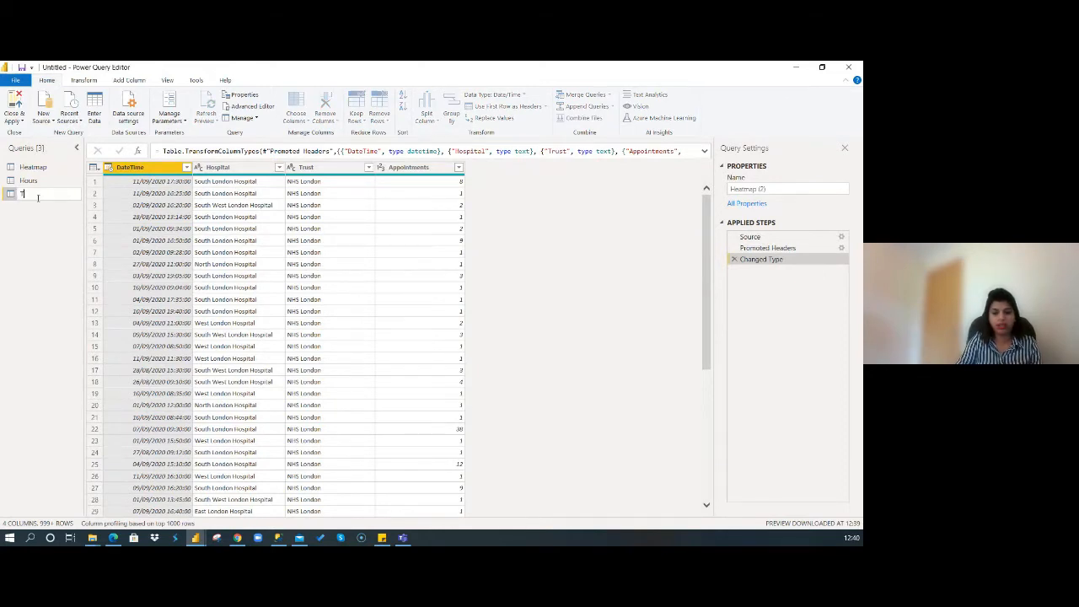
type("able-Heatmap")
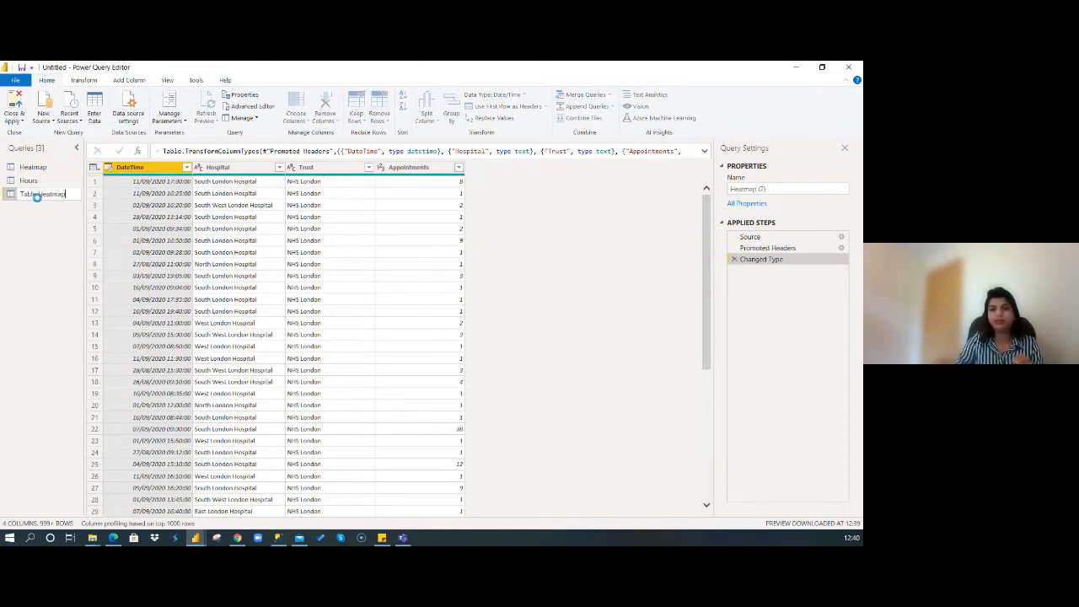
key("Return")
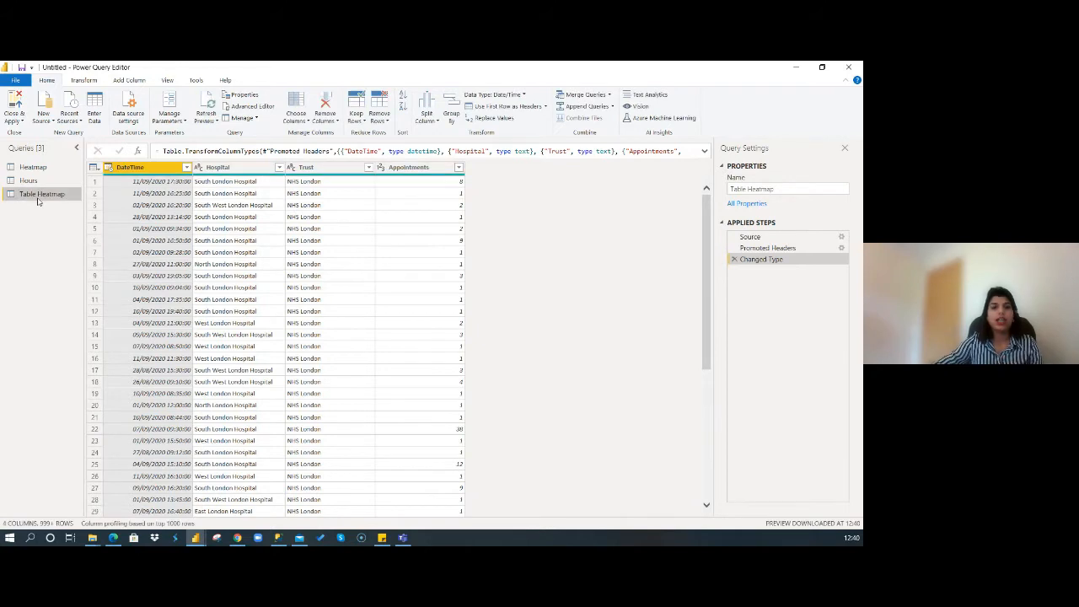
- Duplicate the DateTime column and transform the copy to contain only the hour
right_click(145, 171)
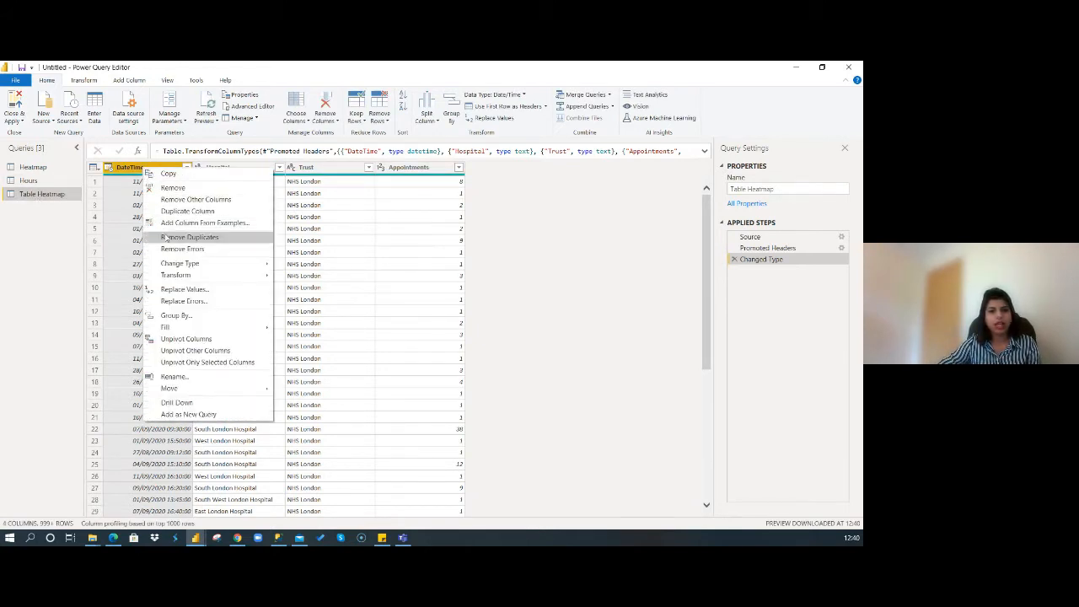
left_click(172, 212)
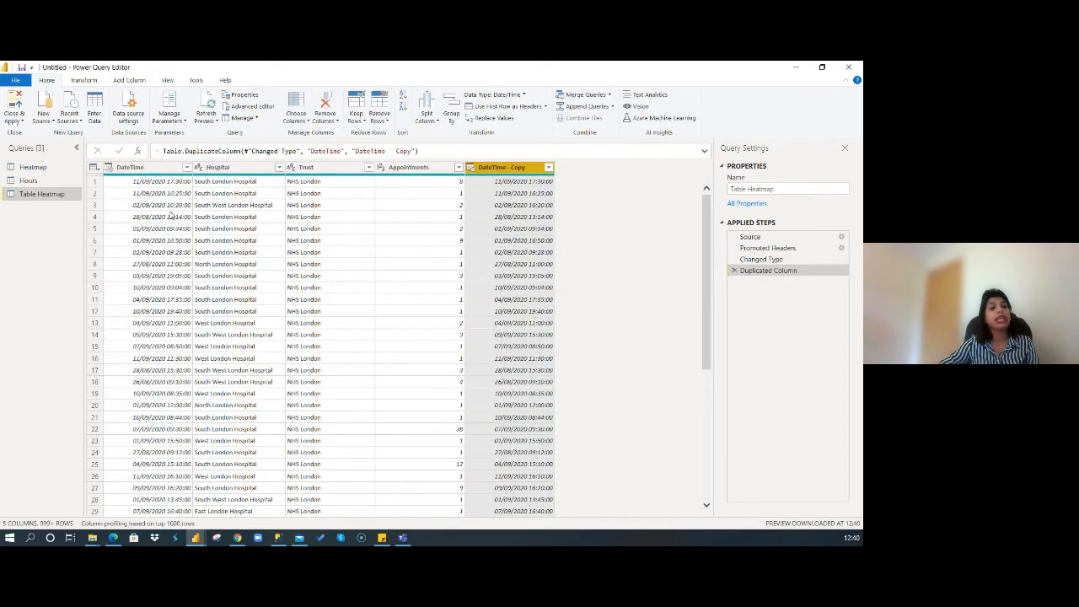
right_click(516, 168)
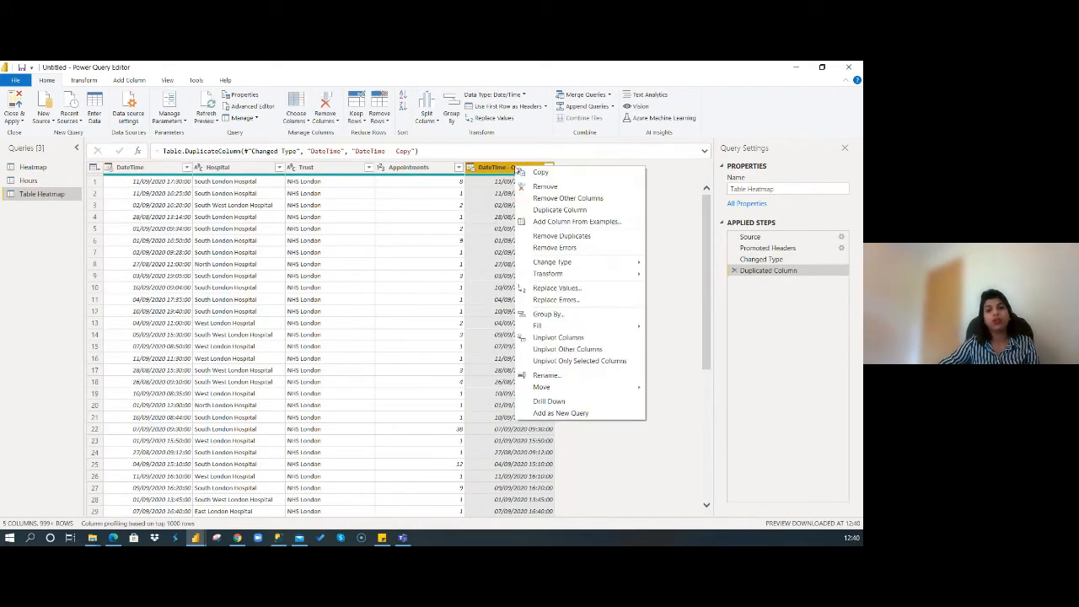
mouse_move(640, 276)
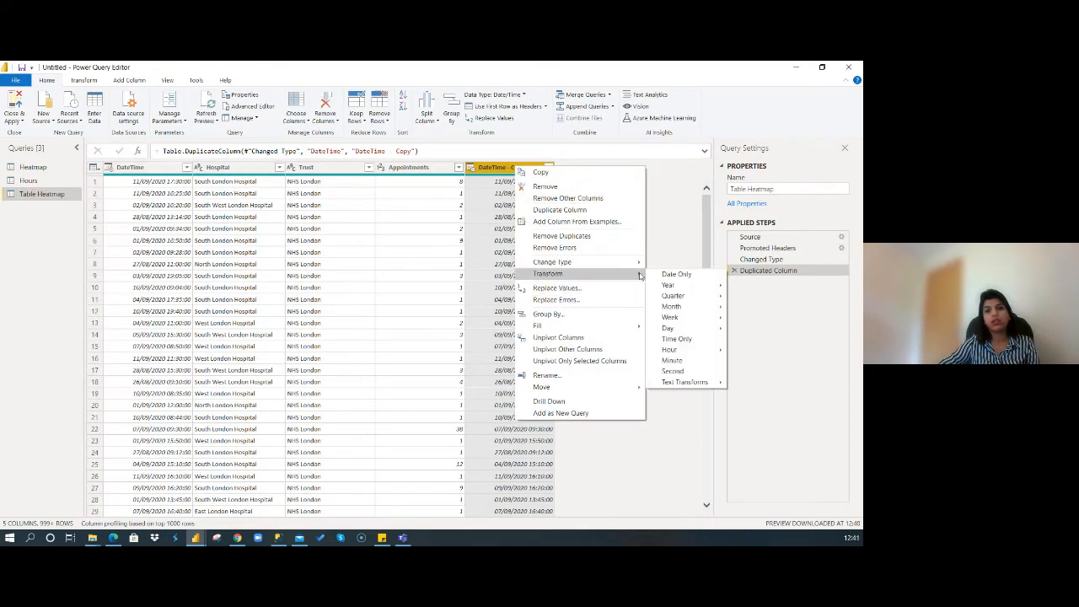
mouse_move(704, 353)
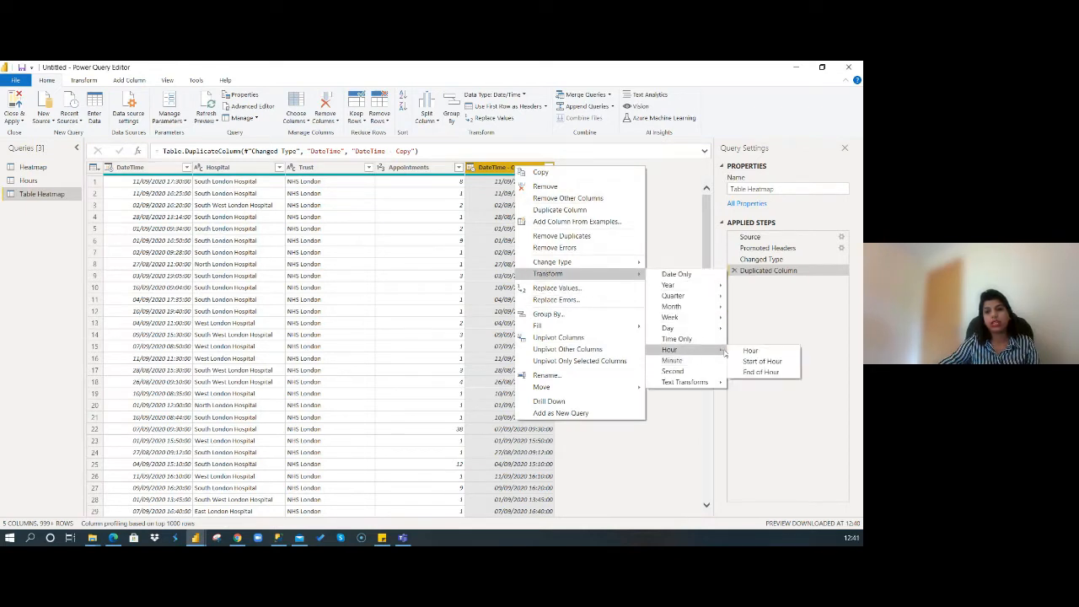
left_click(741, 353)
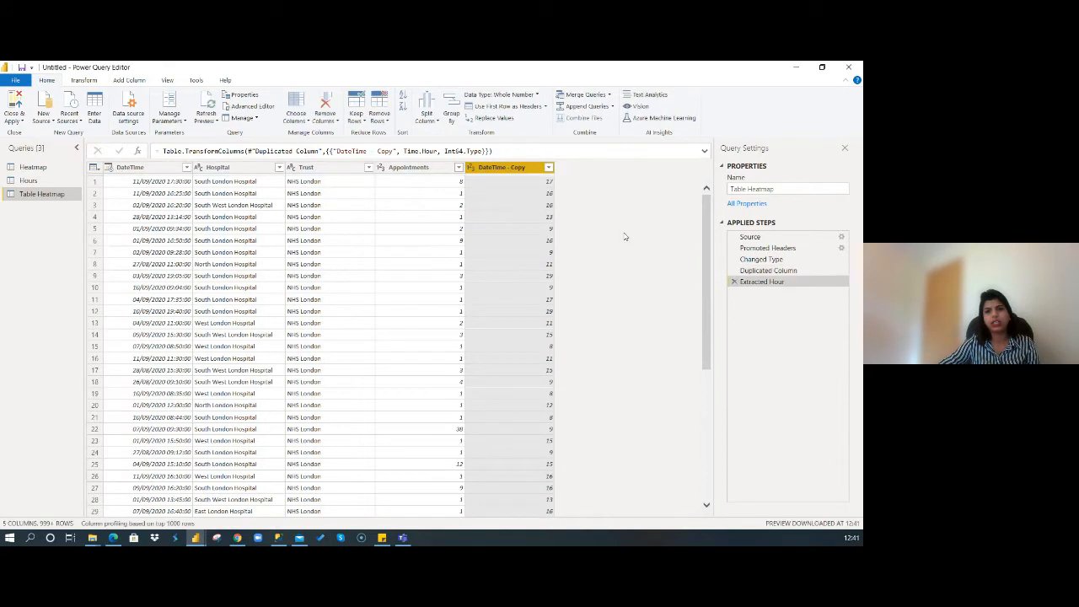
- Rename the extracted hour column as Hour
double_click(527, 167)
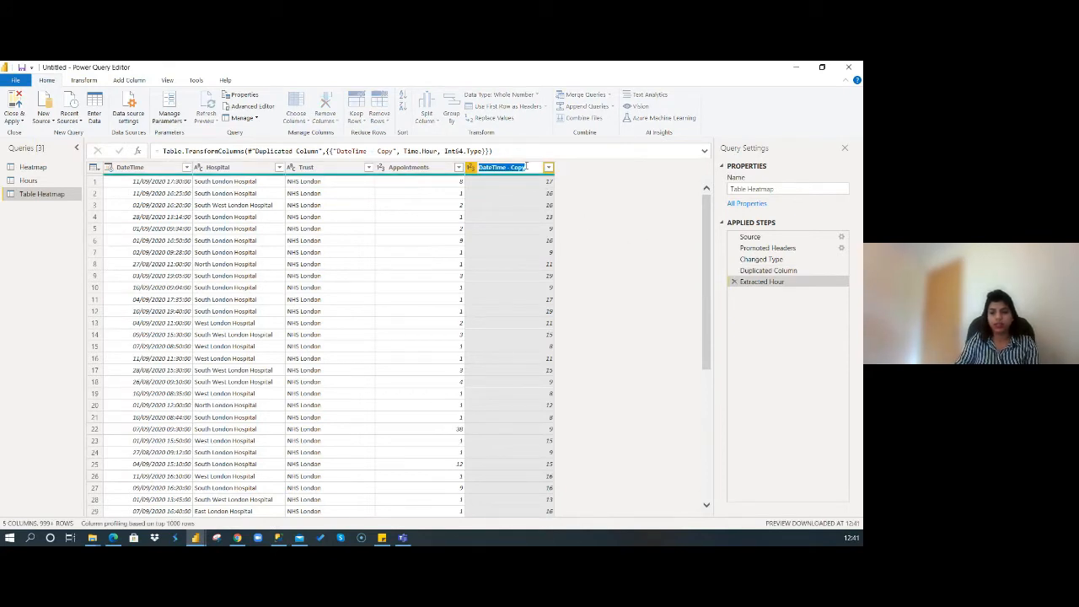
type("Hour")
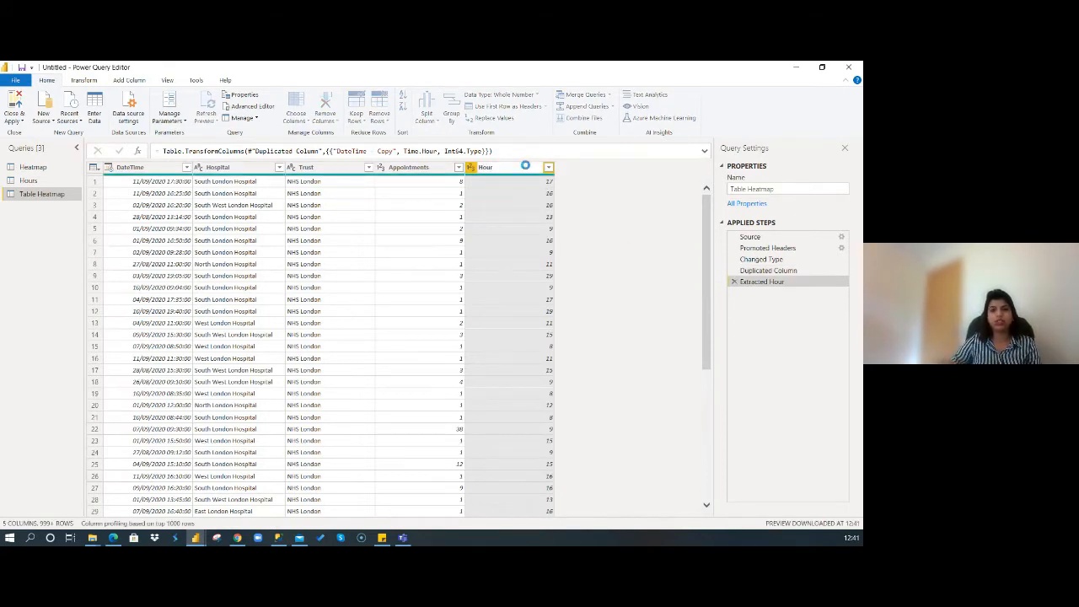
key("Return")
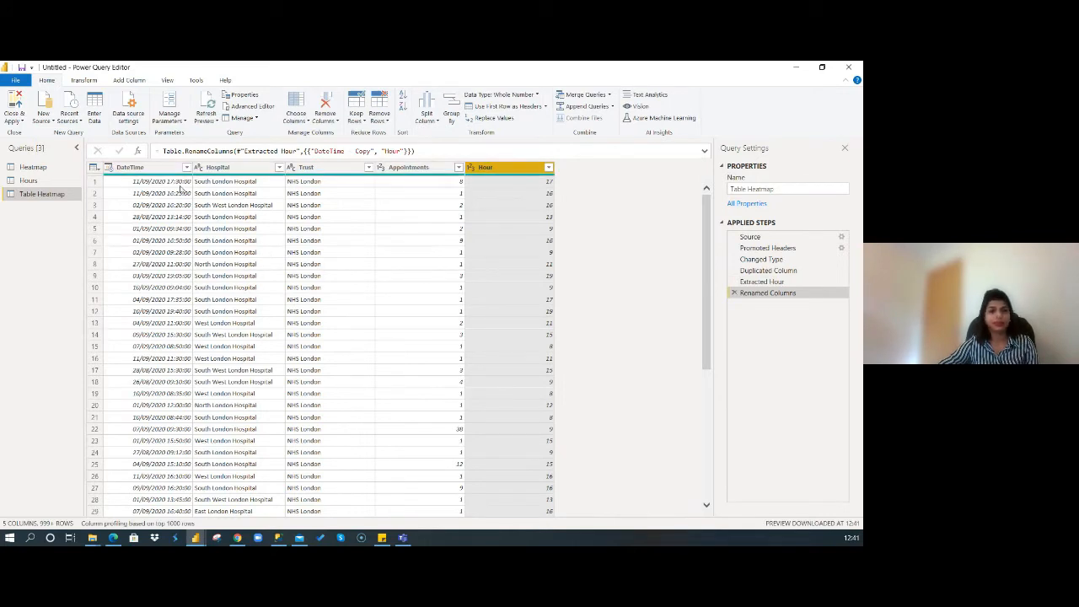
- Duplicate the DateTime column again and transform this copy to the name of the day
left_click(163, 168)
right_click(163, 168)
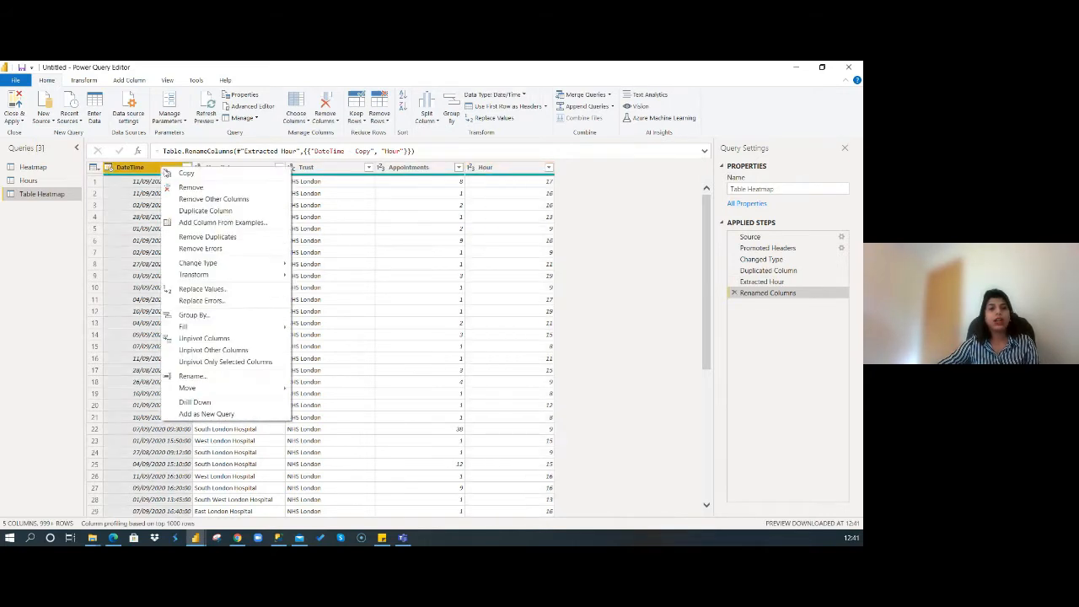
left_click(202, 209)
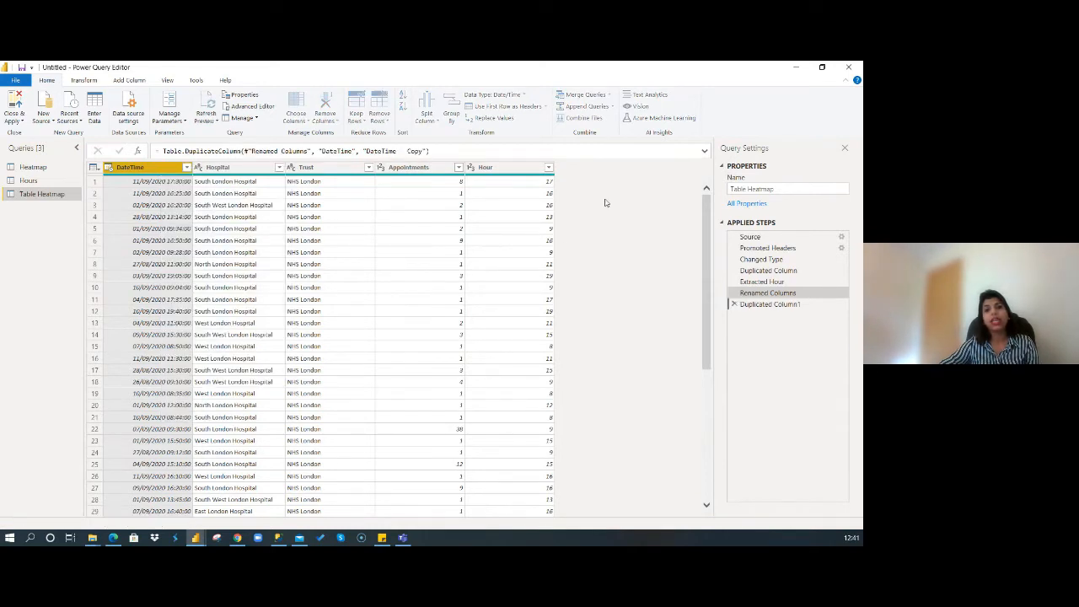
right_click(590, 168)
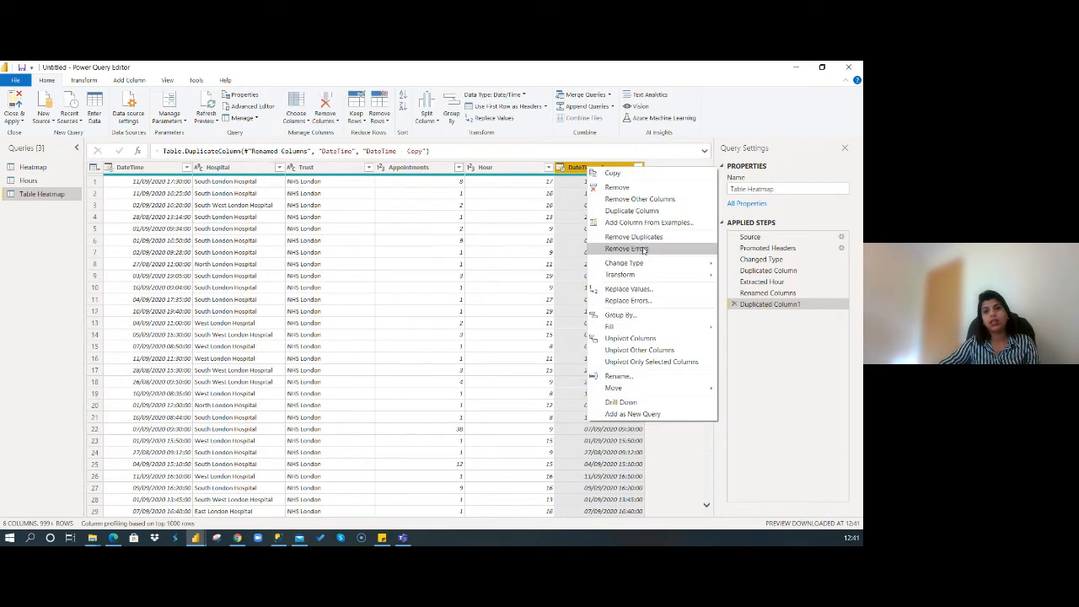
mouse_move(661, 275)
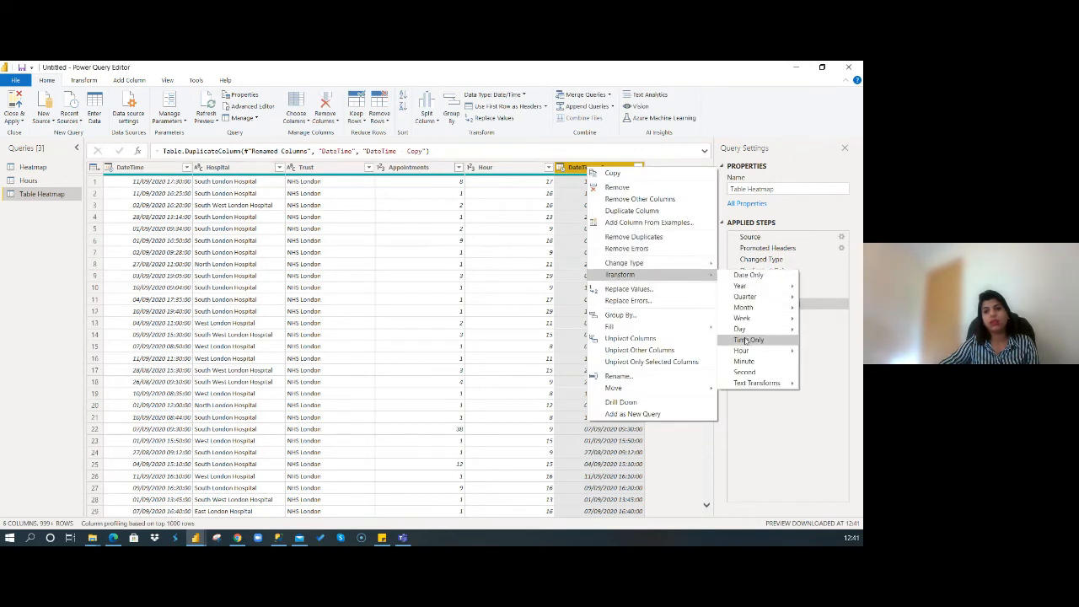
mouse_move(745, 331)
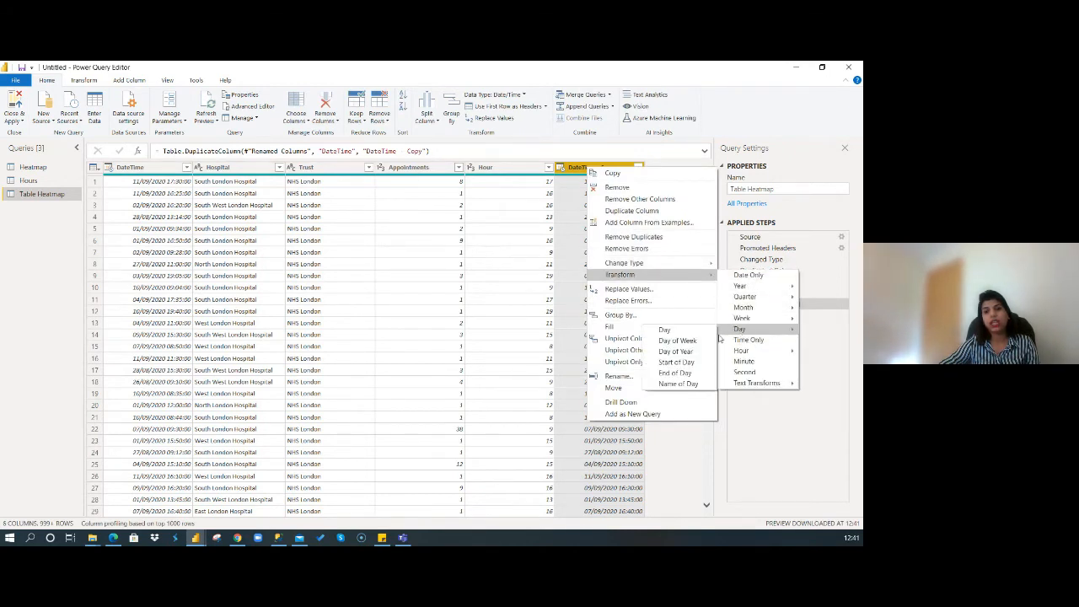
left_click(675, 378)
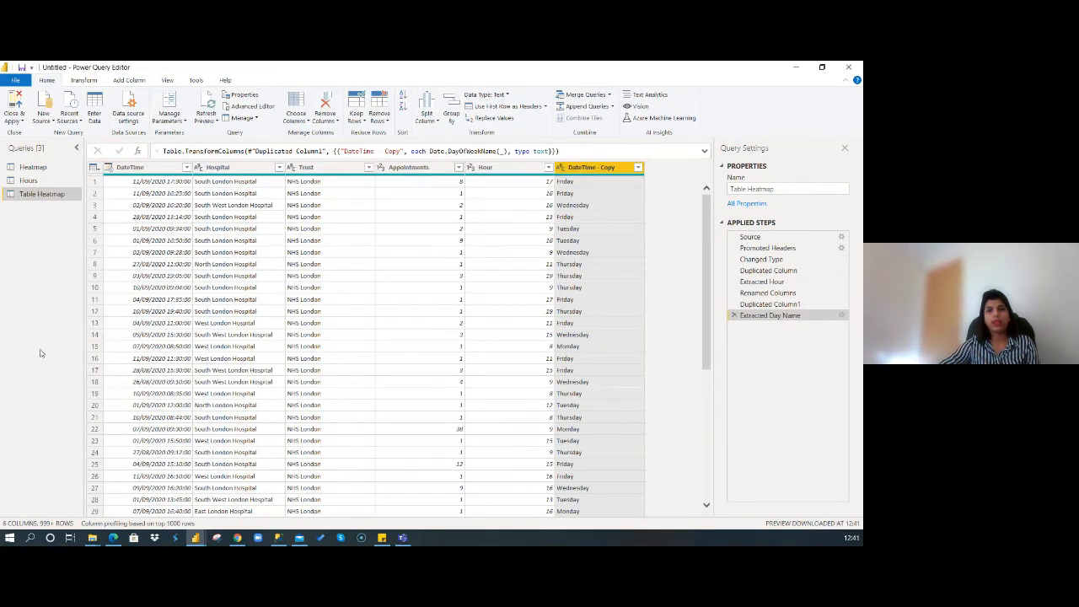
- Rename the day-name column as Weekday and move the Appointments column to the end of the table
double_click(601, 168)
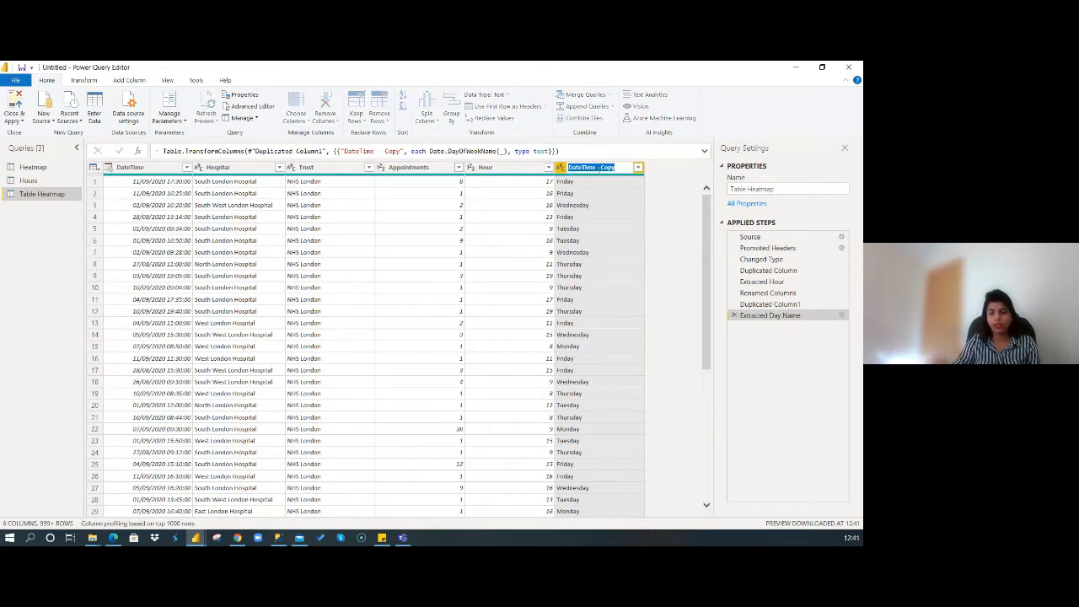
type("Weekda")
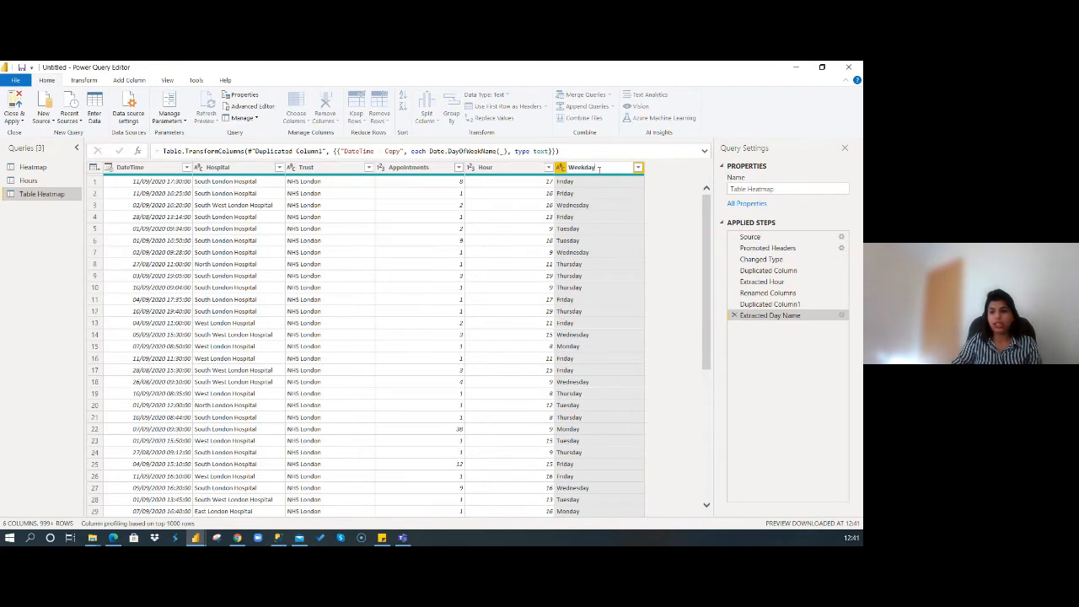
type("y")
key("Return")
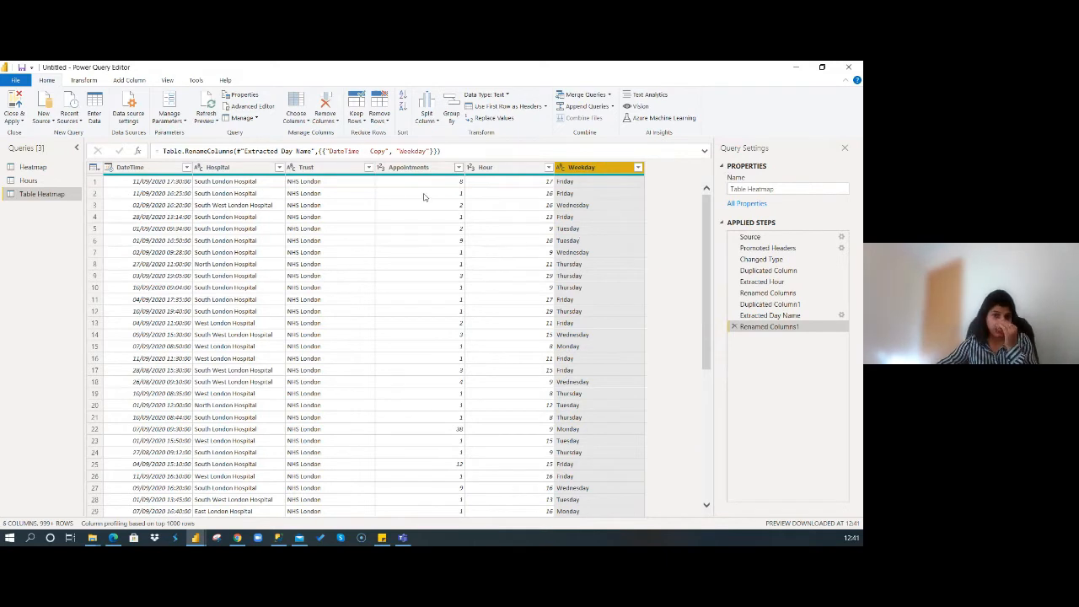
left_click_drag(419, 167, 679, 176)
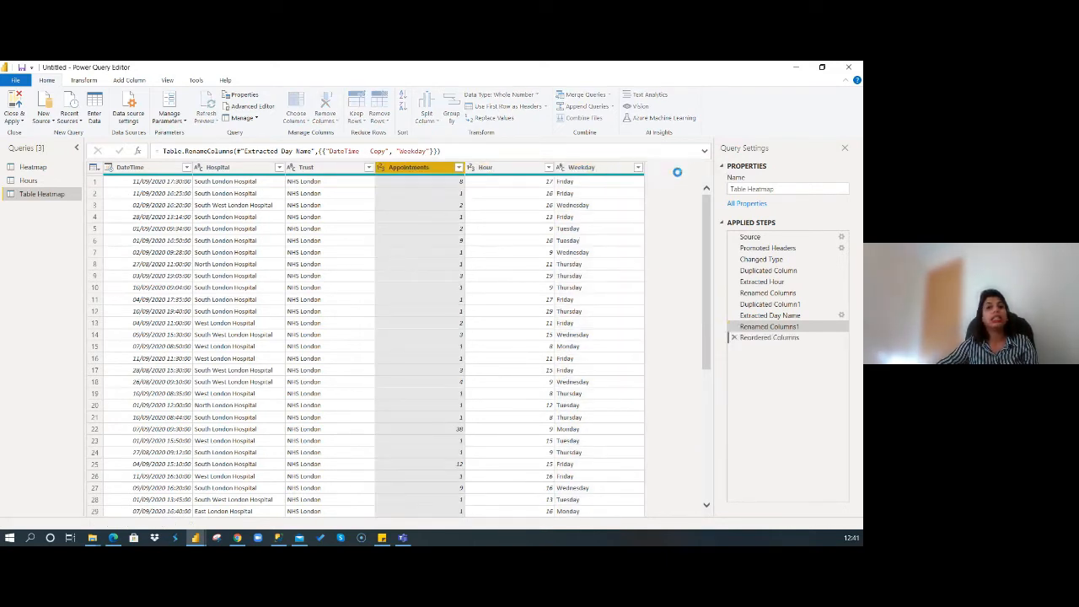
- Pivot the Weekday column into separate day columns, using Appointments as the values column, and look through the resulting columns
left_click(503, 168)
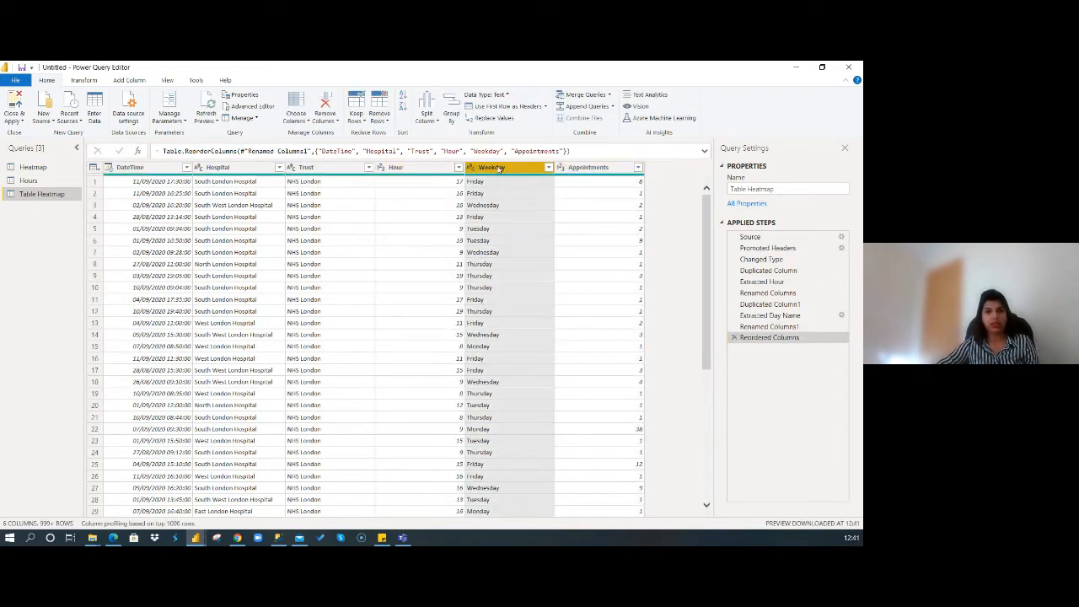
left_click(618, 167)
left_click(527, 170)
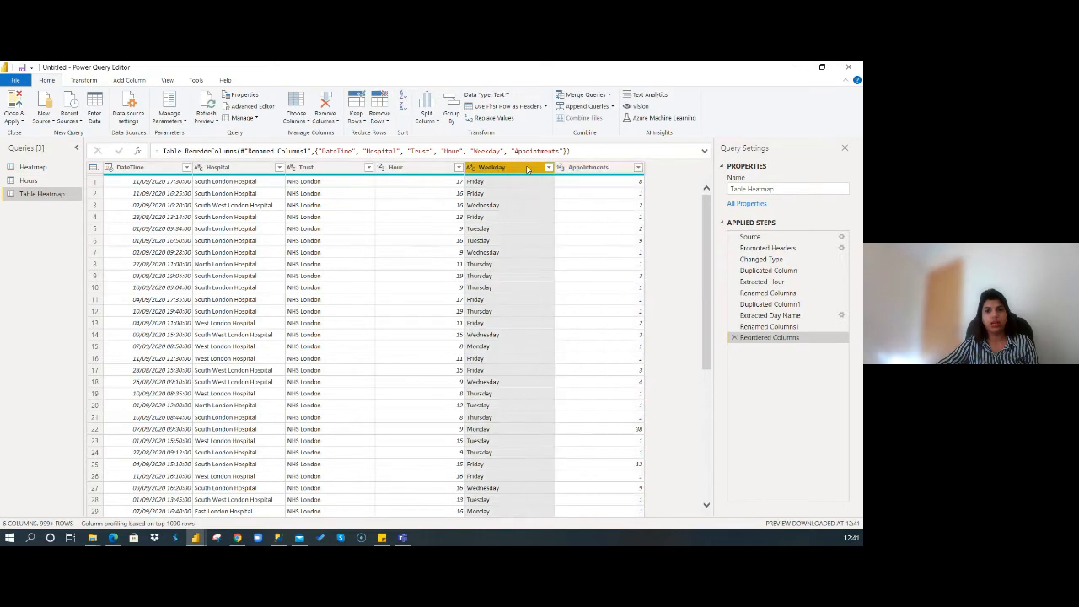
left_click(595, 167, "ctrl")
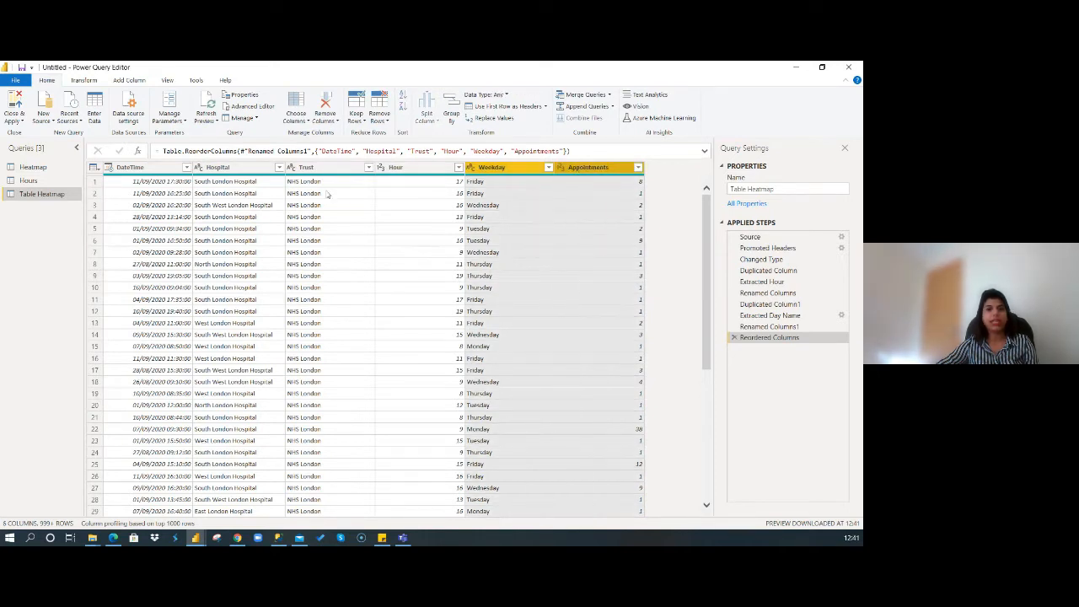
left_click(83, 80)
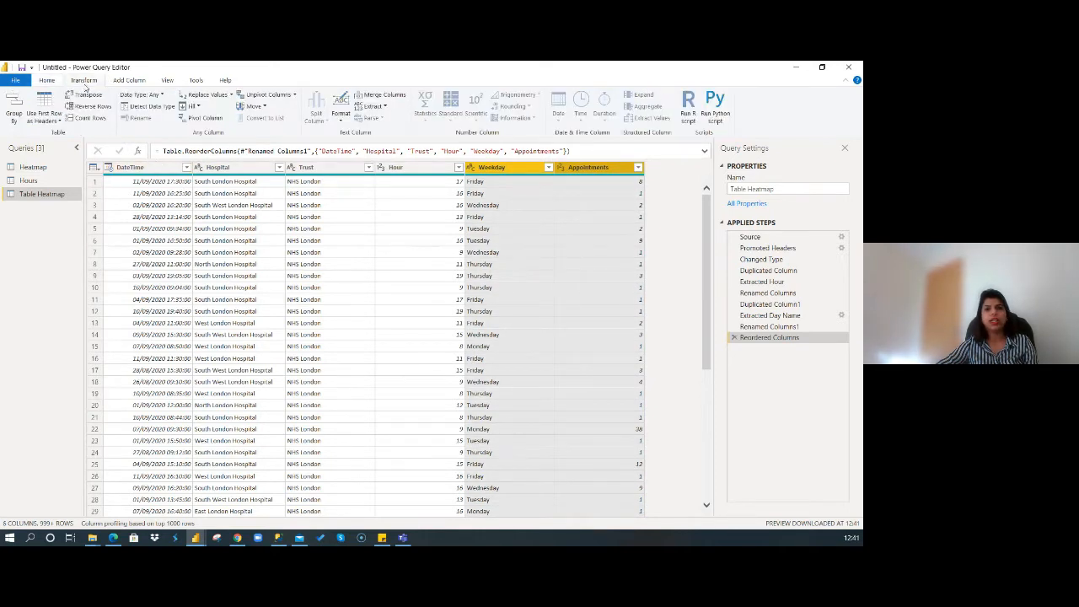
left_click(215, 120)
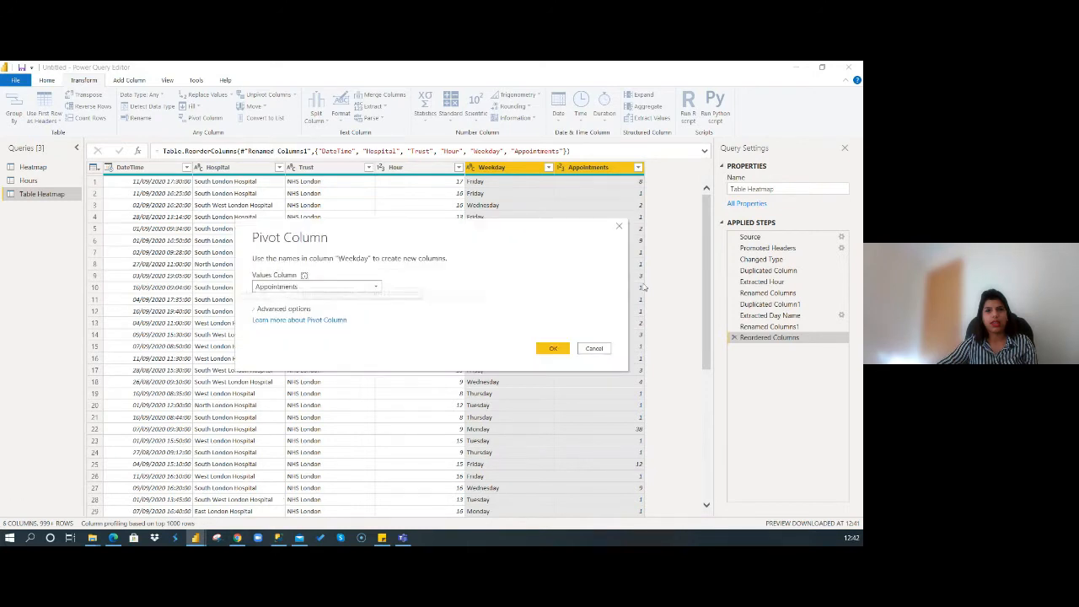
left_click(553, 348)
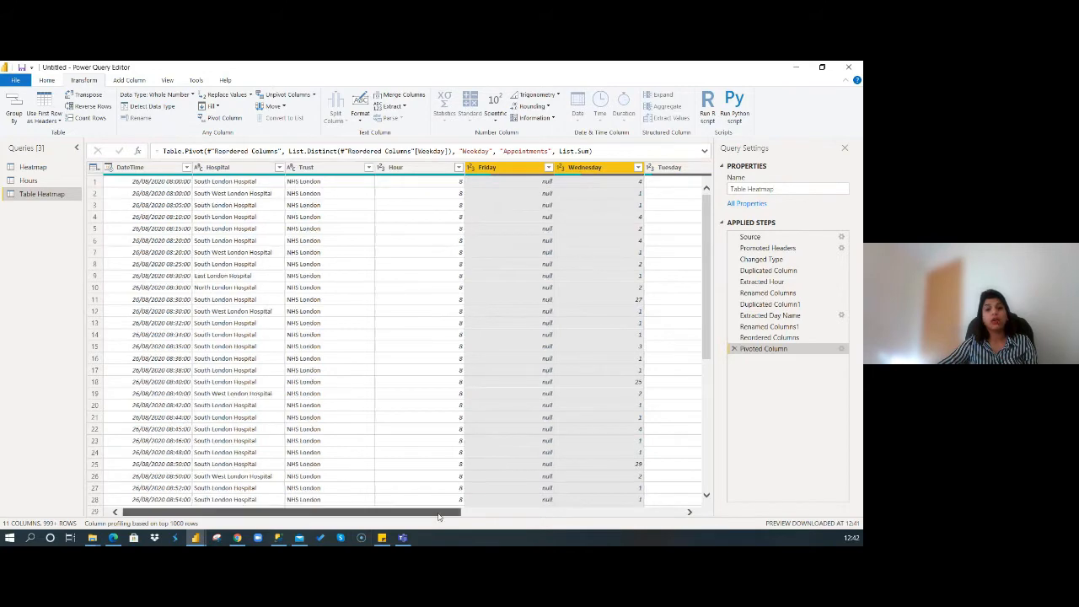
left_click(652, 512)
left_click_drag(592, 514, 325, 516)
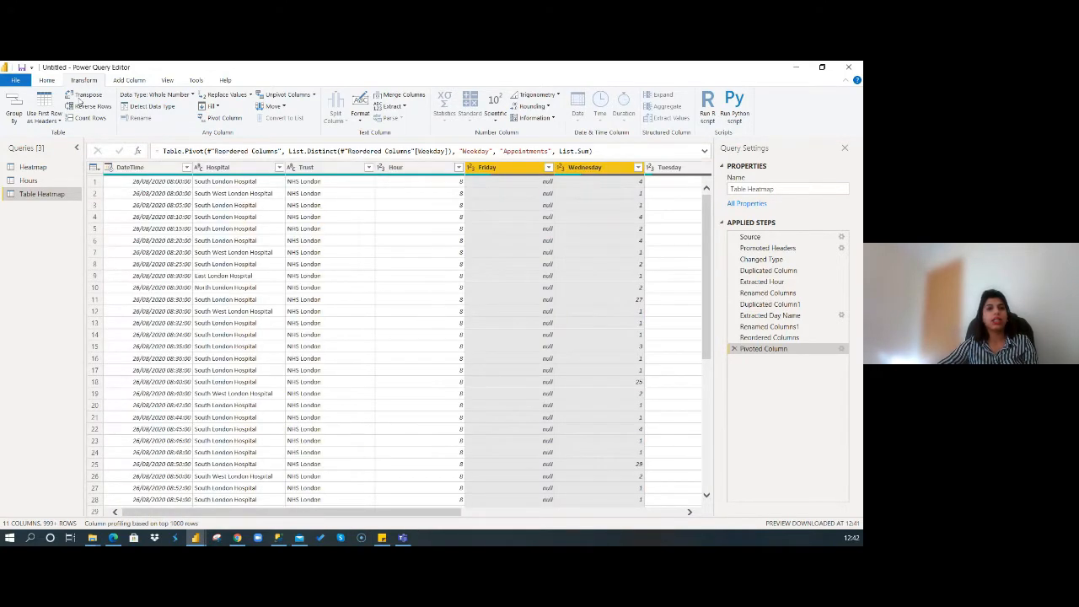
- Close and apply the Power Query changes, and open the AppSource gallery of Power BI visuals
left_click(44, 80)
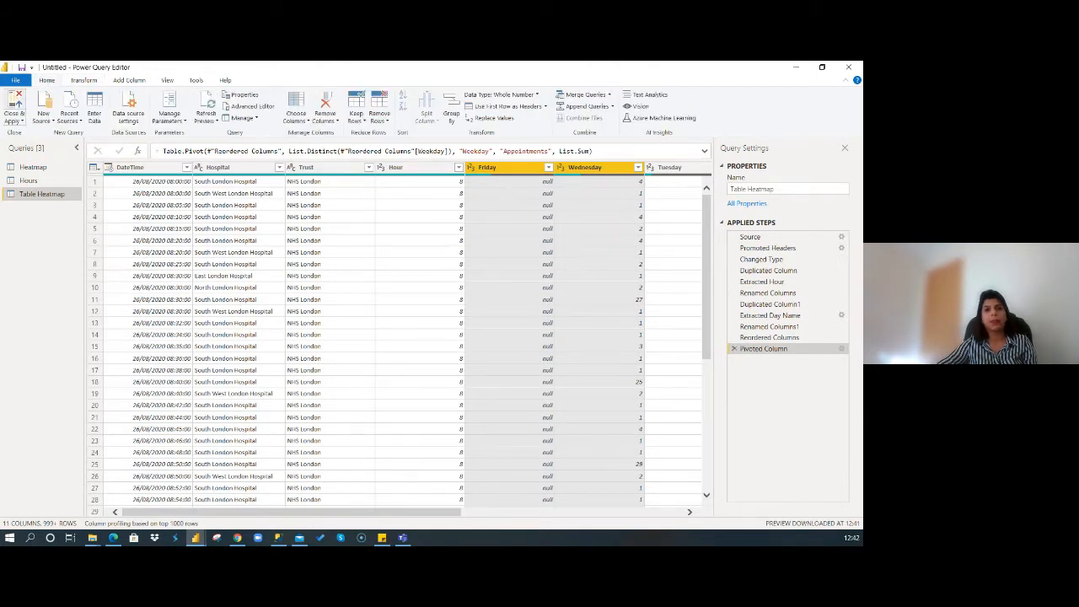
left_click(17, 105)
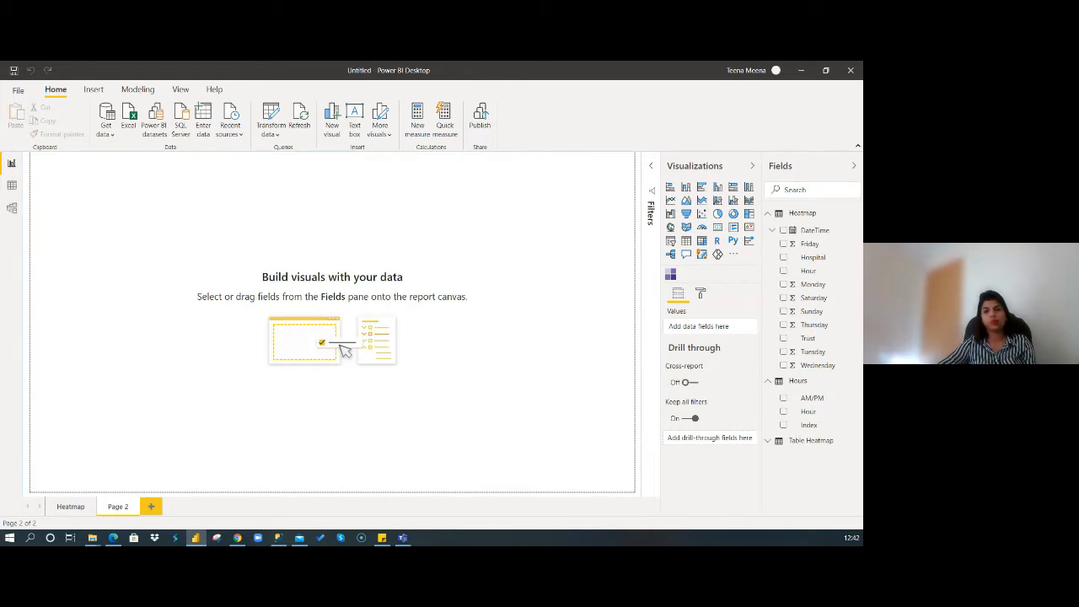
left_click(733, 255)
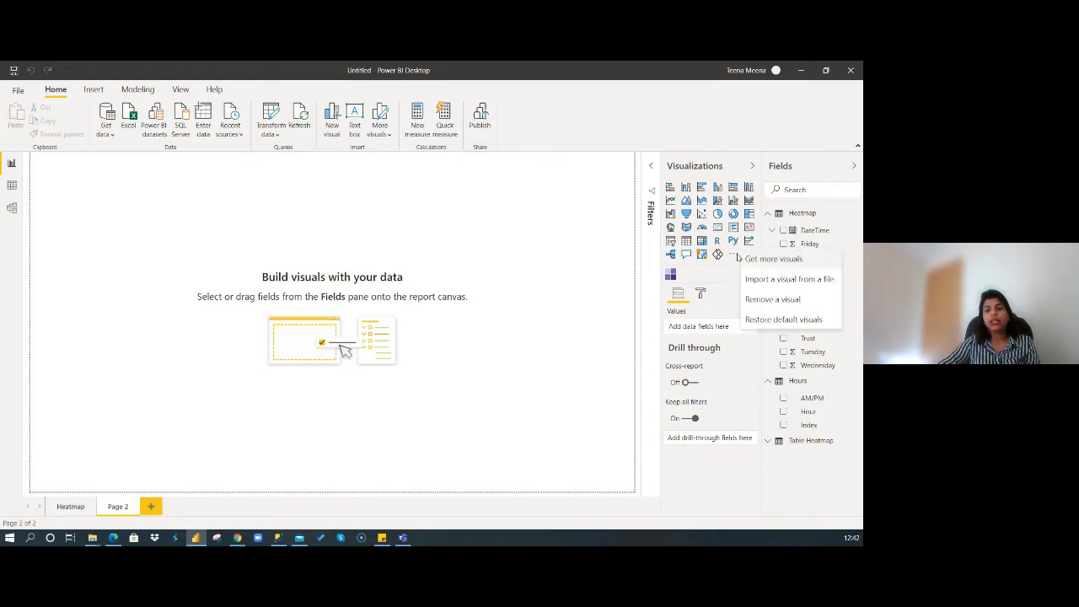
left_click(764, 260)
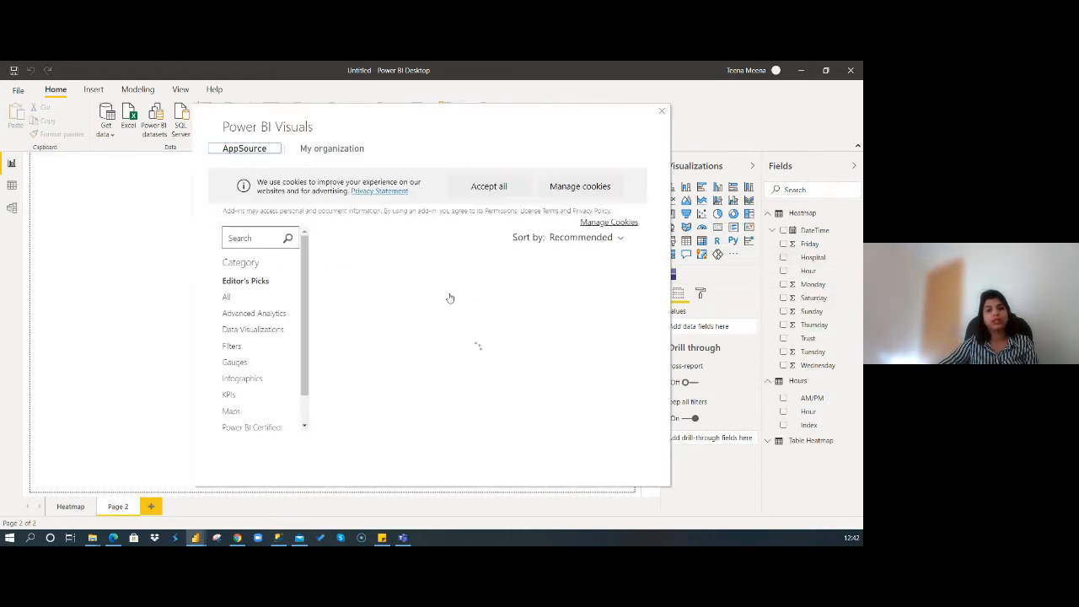
- Search all AppSource visuals for "table heatma" and import the Table Heatmap visual into the report
left_click(251, 239)
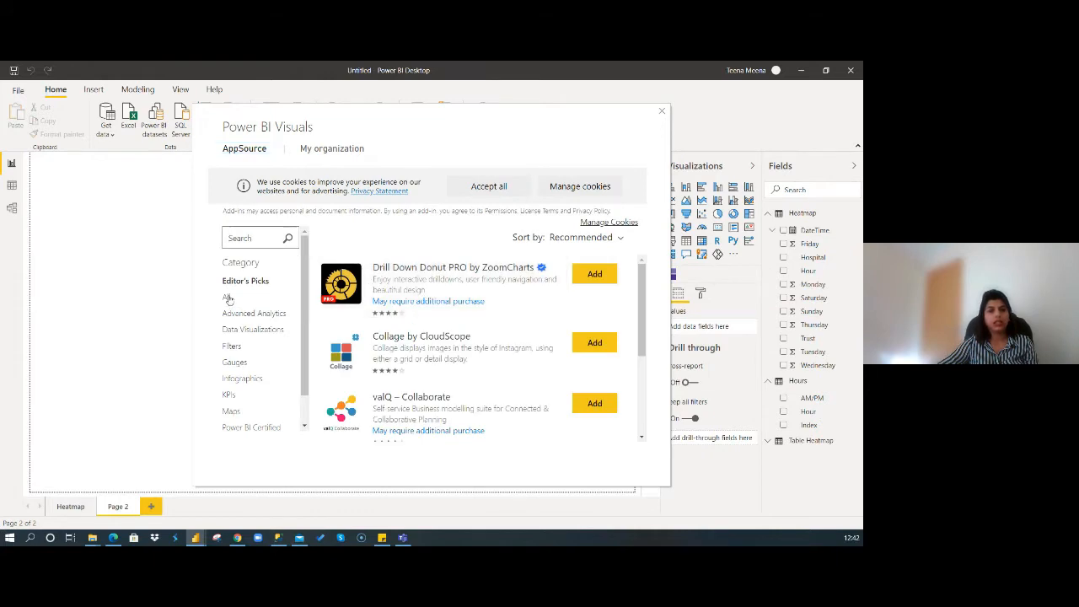
left_click(227, 298)
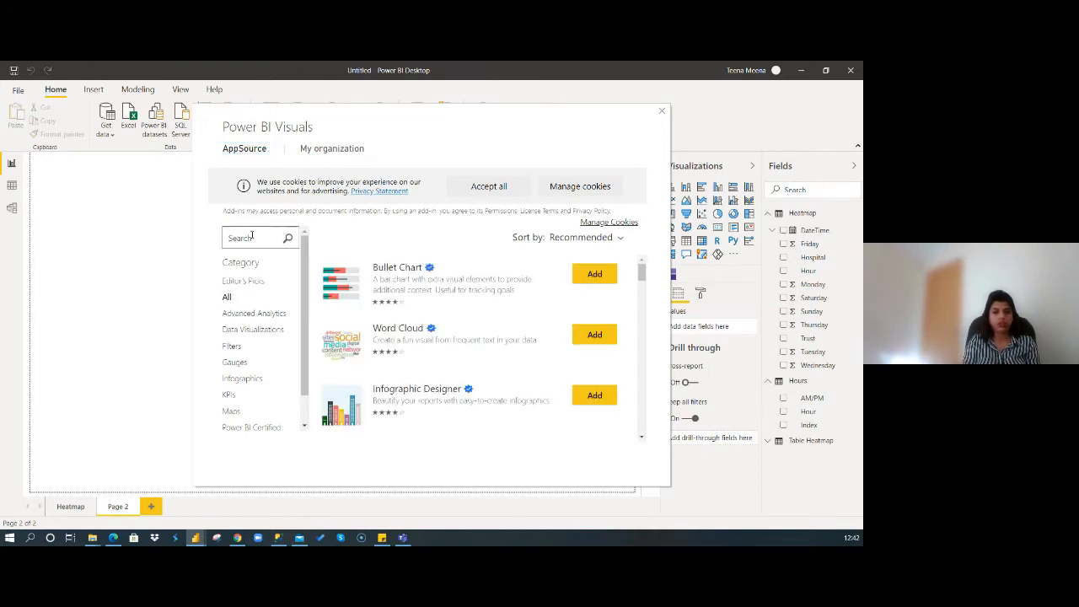
left_click(251, 236)
type("table hea")
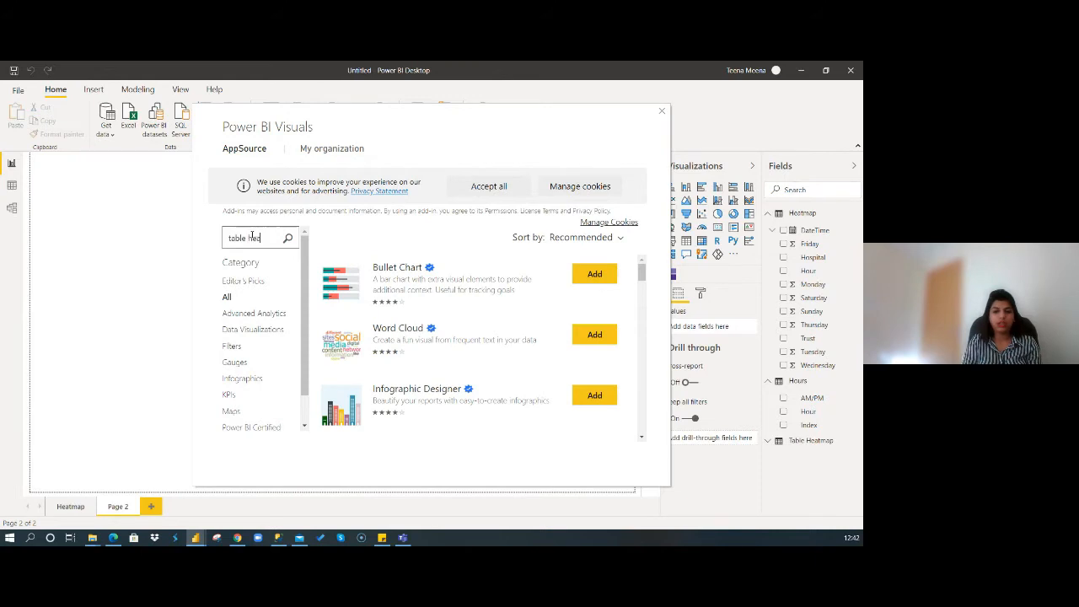
type("tma")
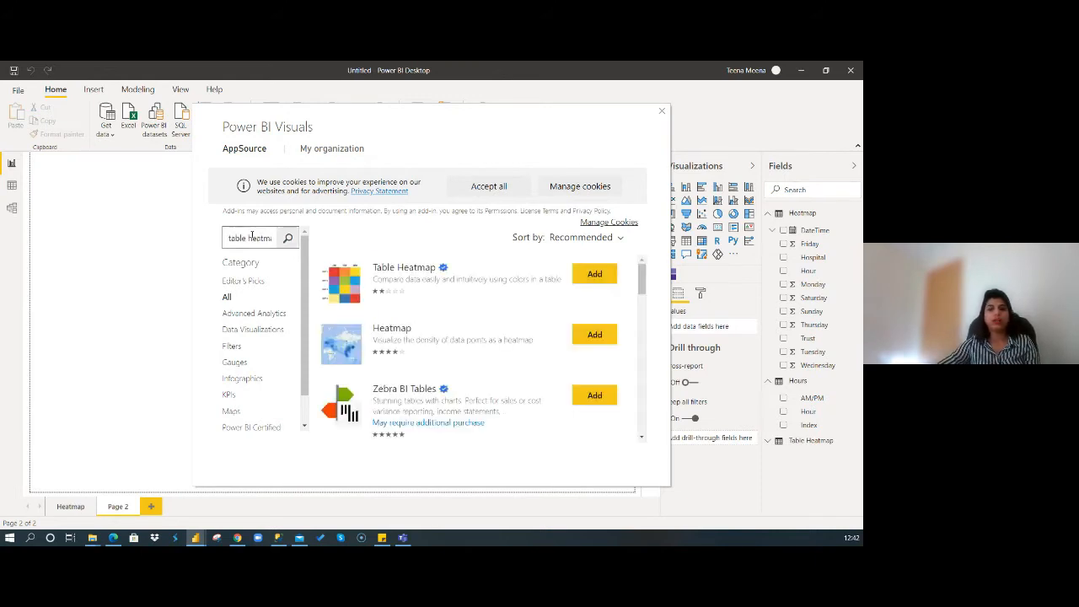
left_click(594, 277)
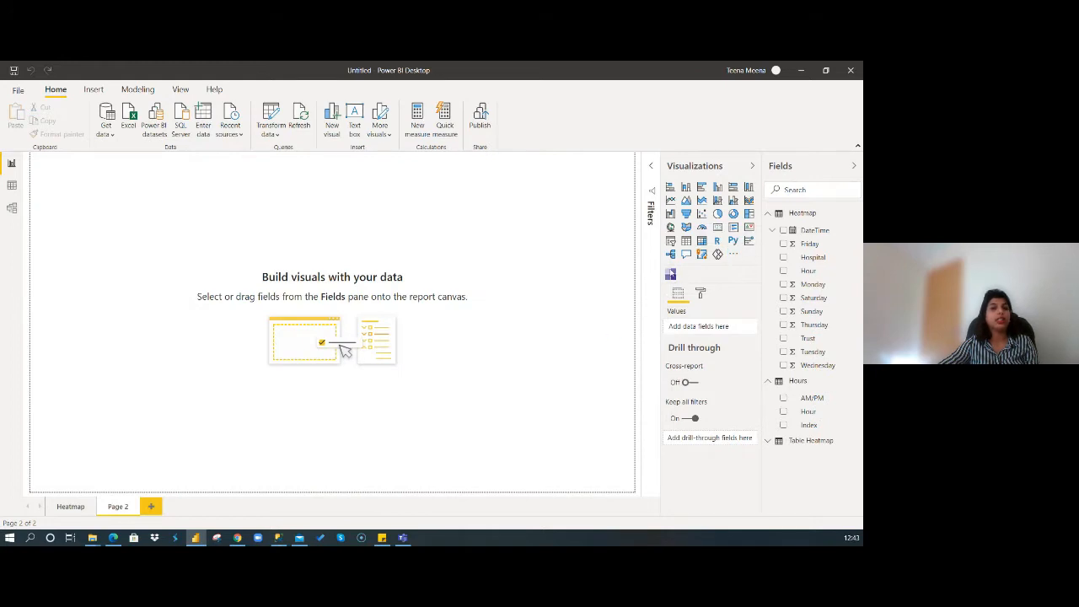
left_click(486, 326)
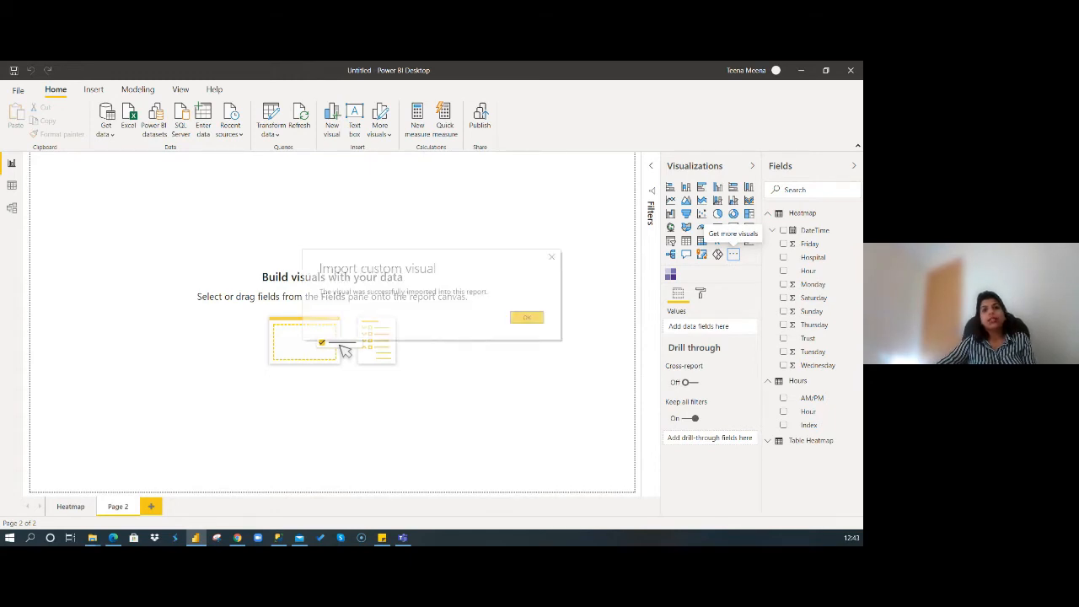
left_click(529, 322)
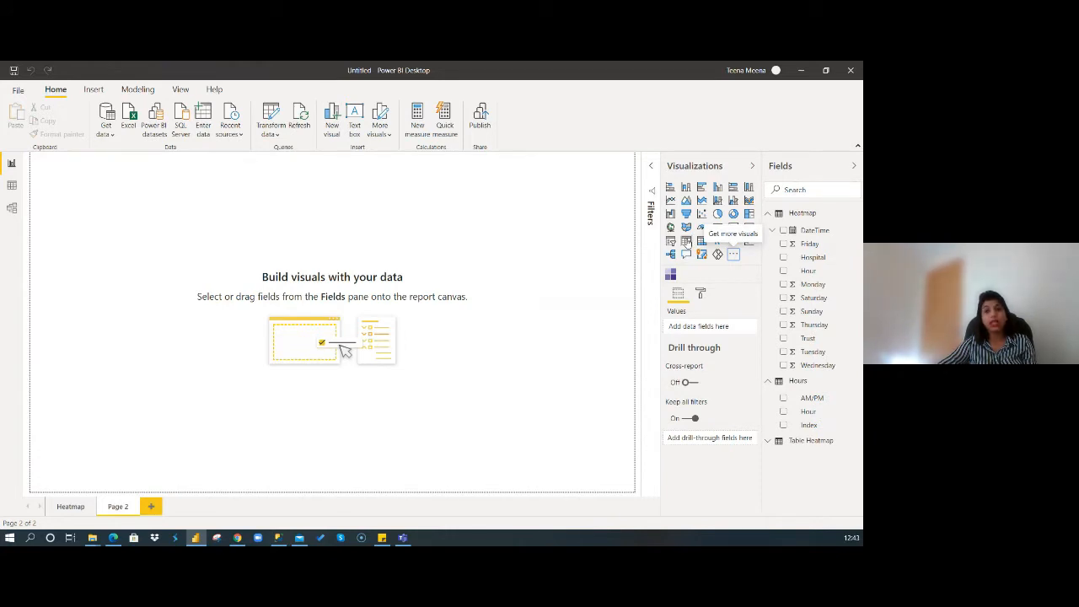
- Add a table visual to Page 2, position it near the page's left edge and widen it to about half the page
left_click(687, 241)
left_click_drag(93, 237, 111, 285)
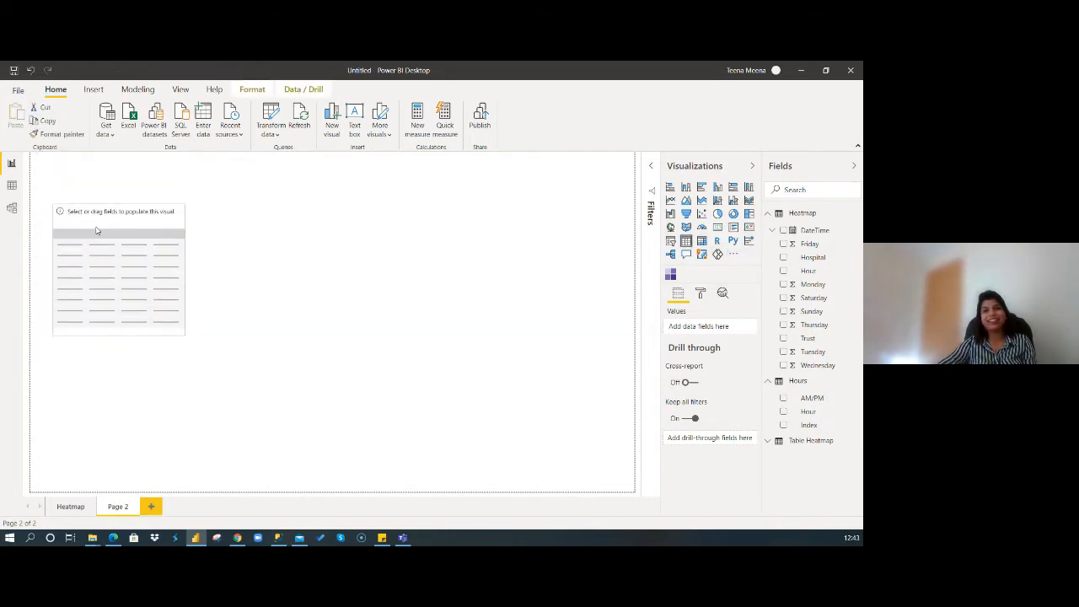
left_click_drag(180, 332, 372, 363)
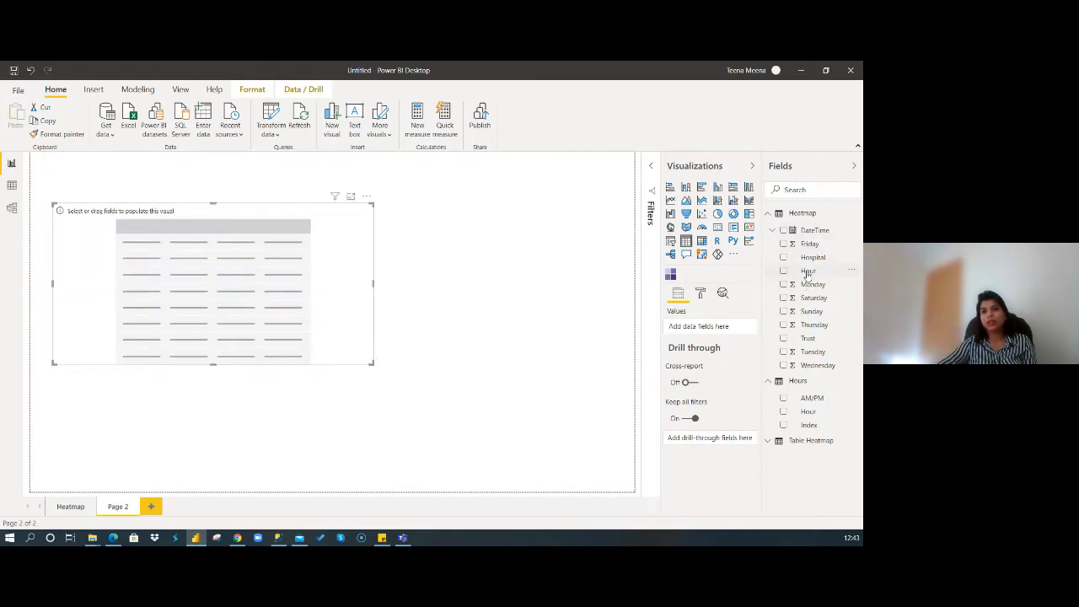
- Add Hour and Monday from the Heatmap table to the table visual, with Hour set to Don't summarize
left_click_drag(807, 275, 704, 327)
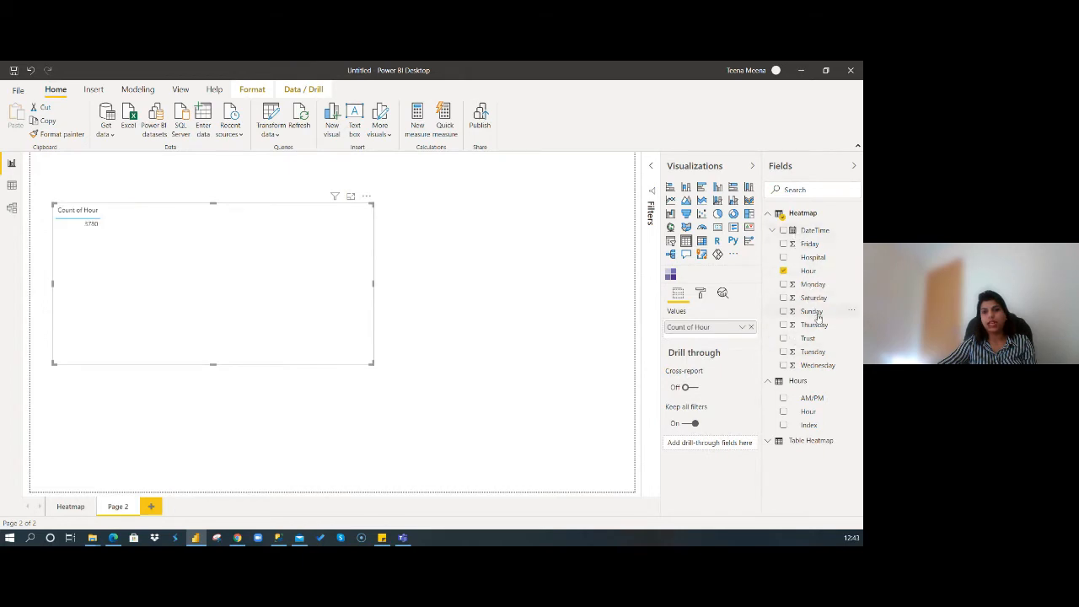
left_click_drag(814, 286, 747, 335)
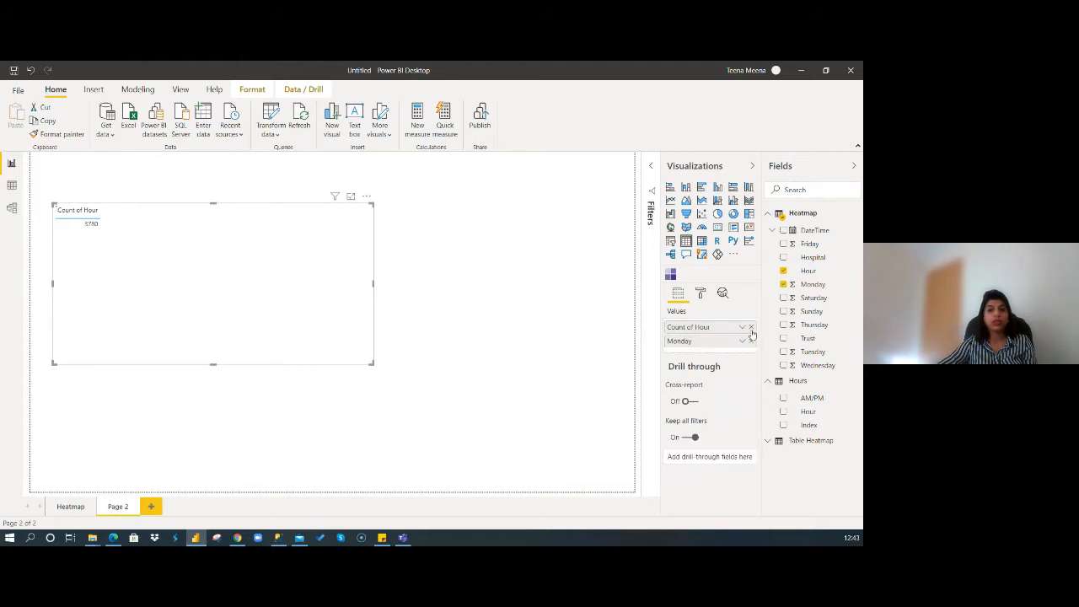
left_click(742, 328)
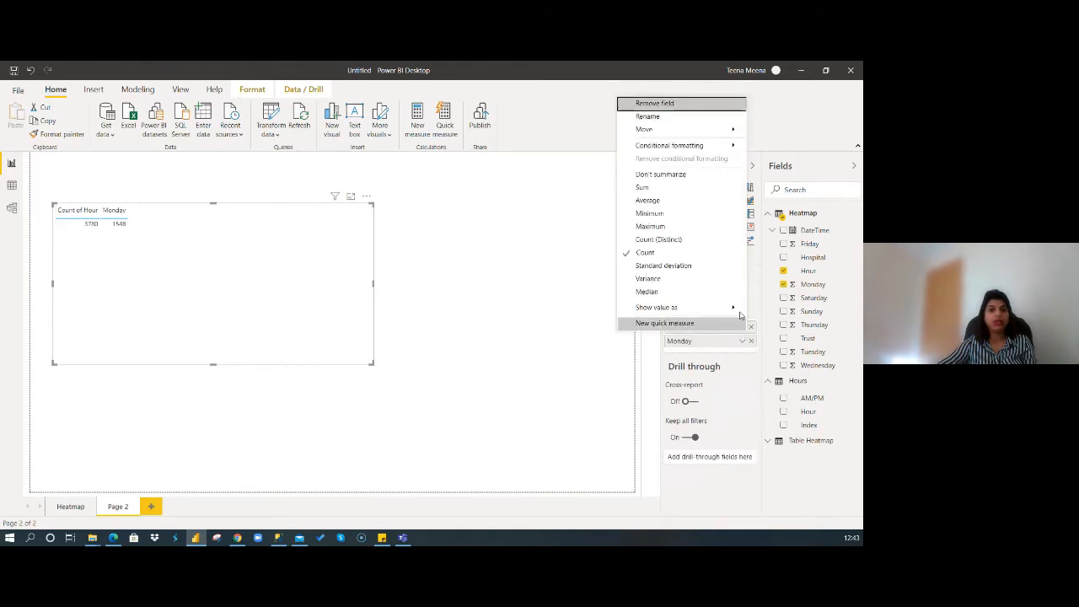
left_click(675, 176)
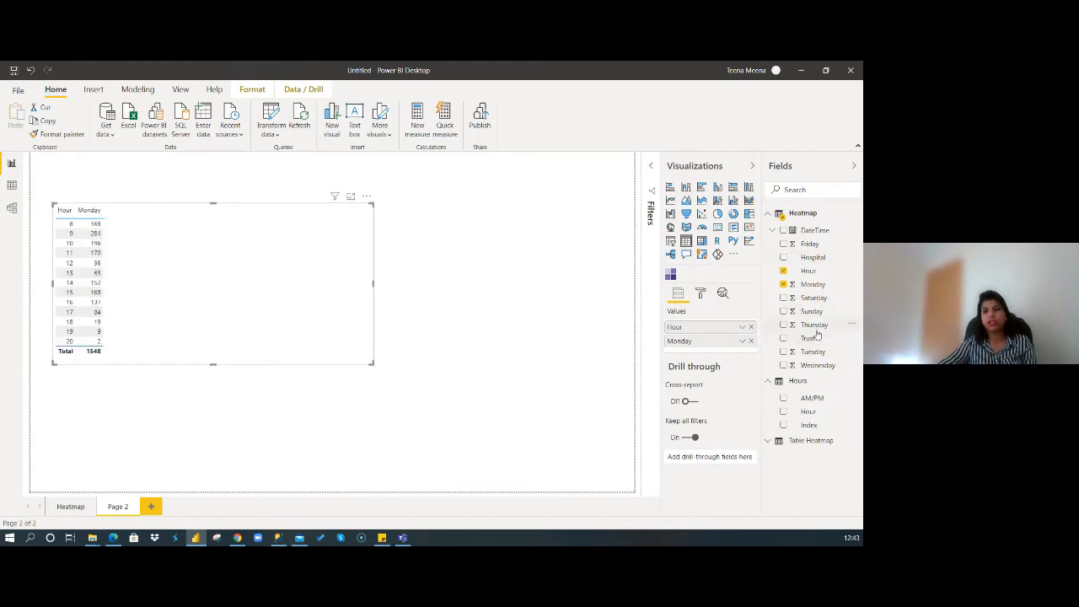
- Add Tuesday, Wednesday, Thursday, Friday, Saturday and Sunday to the table visual's values in that order
left_click_drag(693, 359, 690, 355)
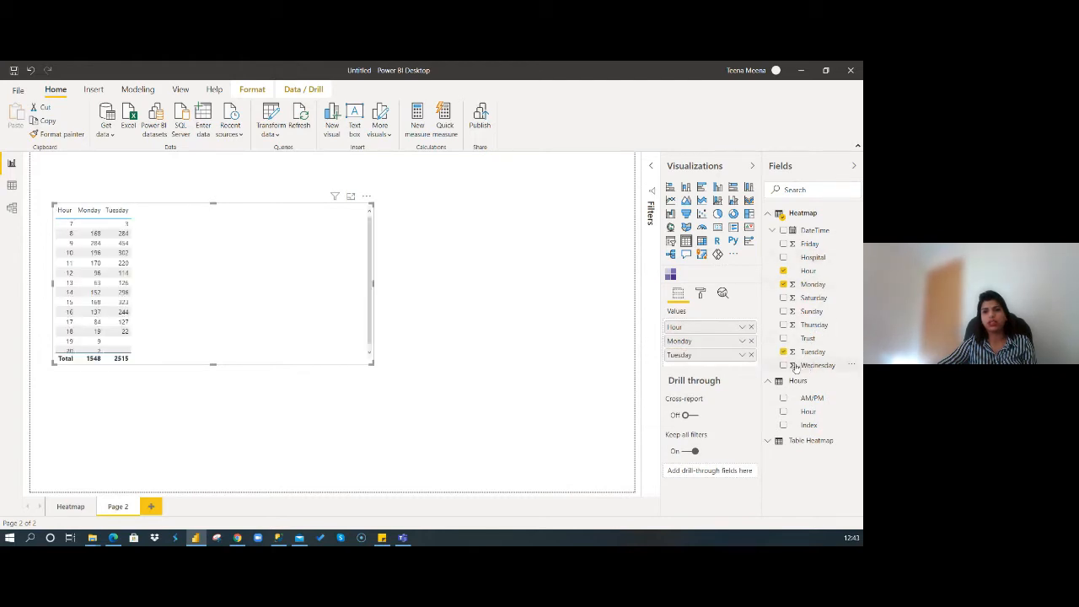
left_click_drag(796, 368, 691, 366)
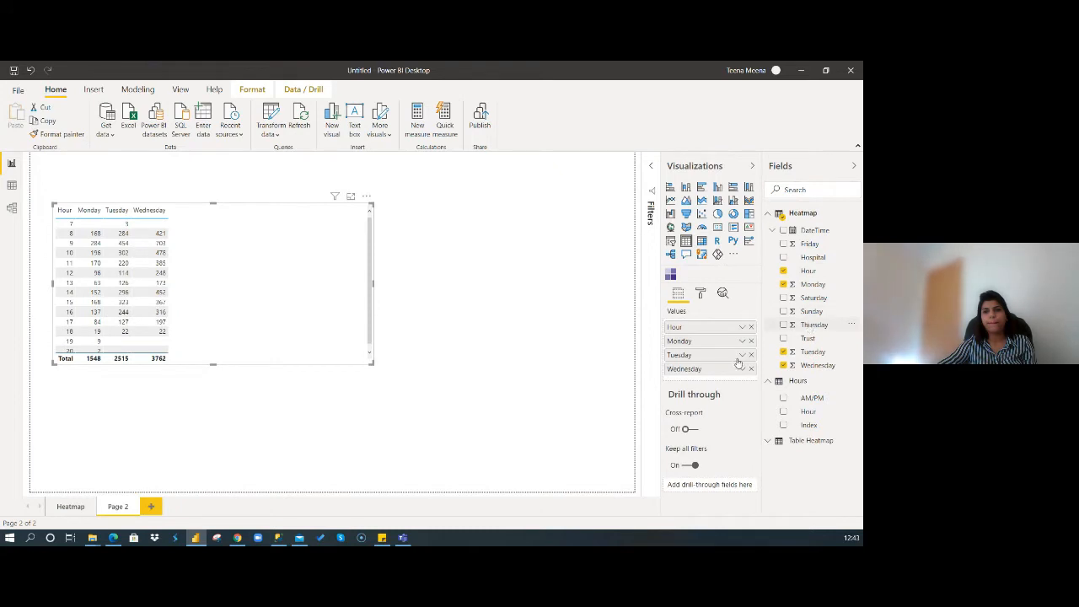
left_click_drag(738, 362, 703, 374)
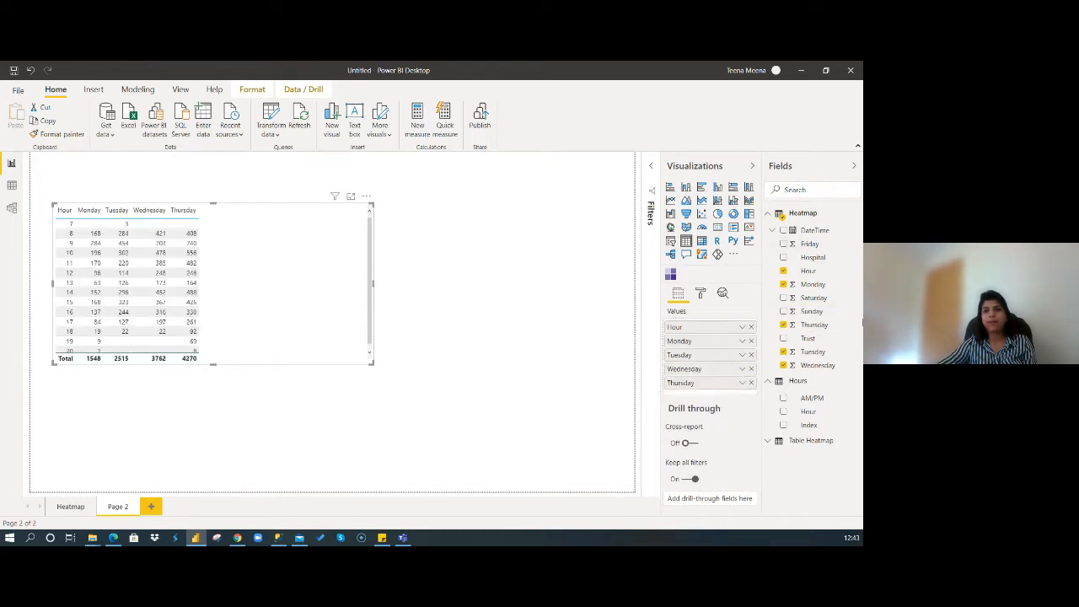
left_click(783, 244)
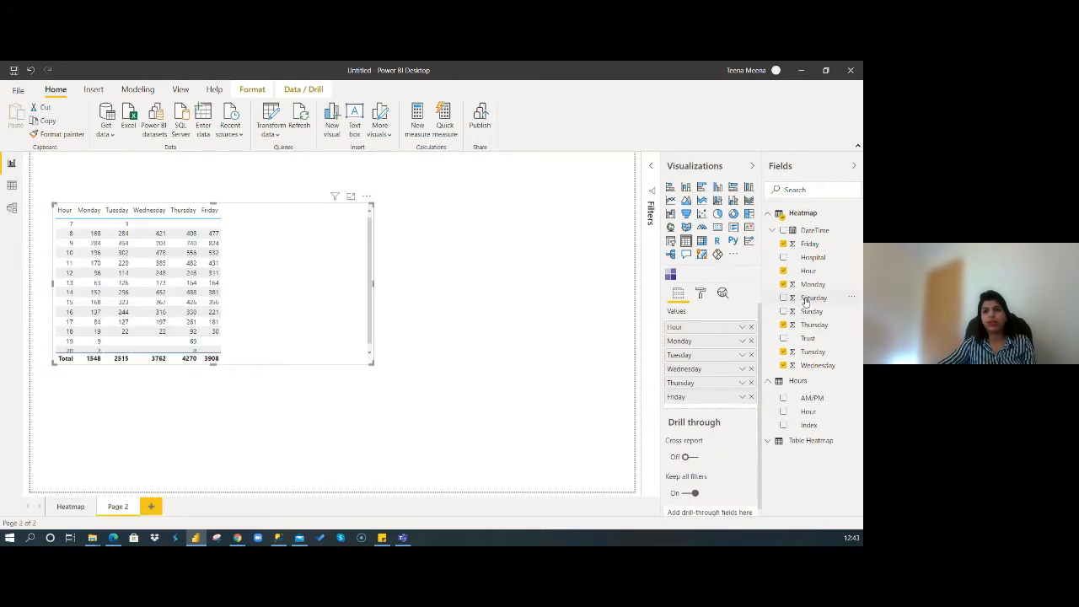
left_click_drag(806, 299, 703, 408)
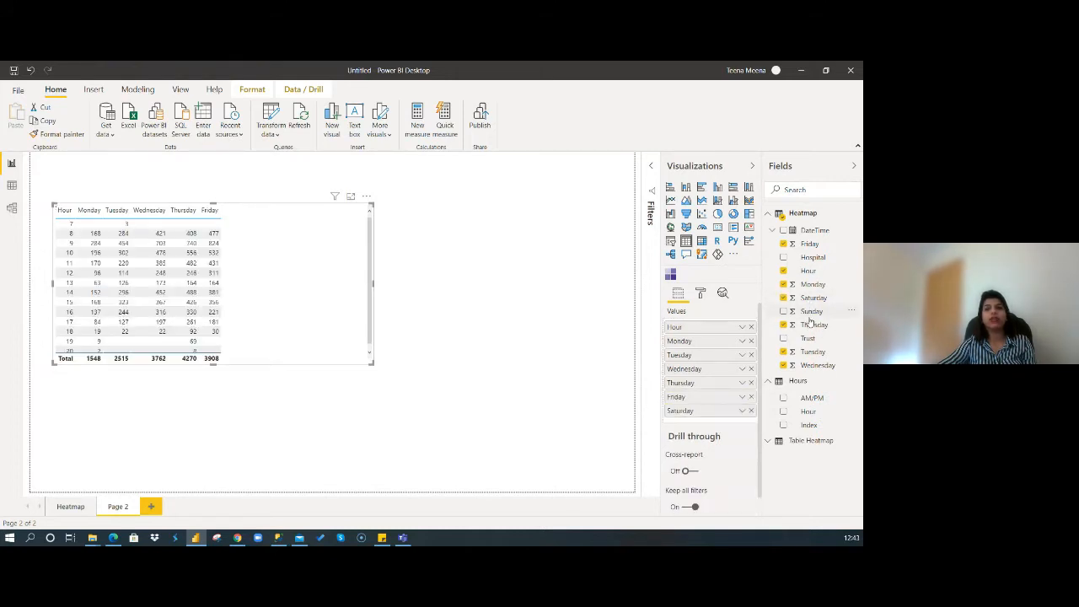
left_click_drag(809, 313, 709, 422)
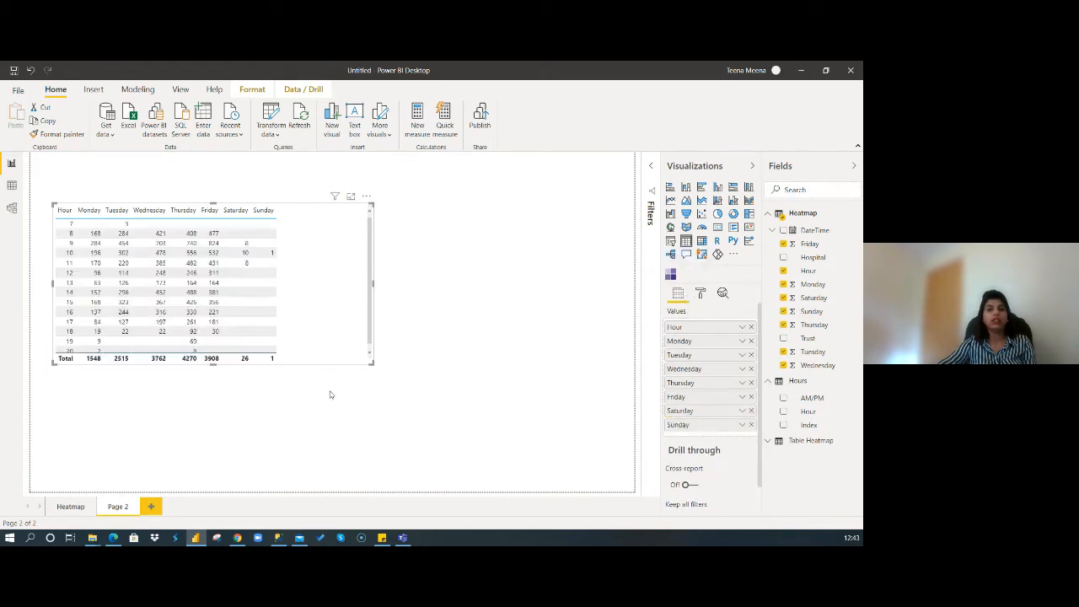
- Convert the hour-by-weekday table to the Table Heatmap visual and enlarge it so the full grid and legend fit
left_click_drag(404, 433, 406, 433)
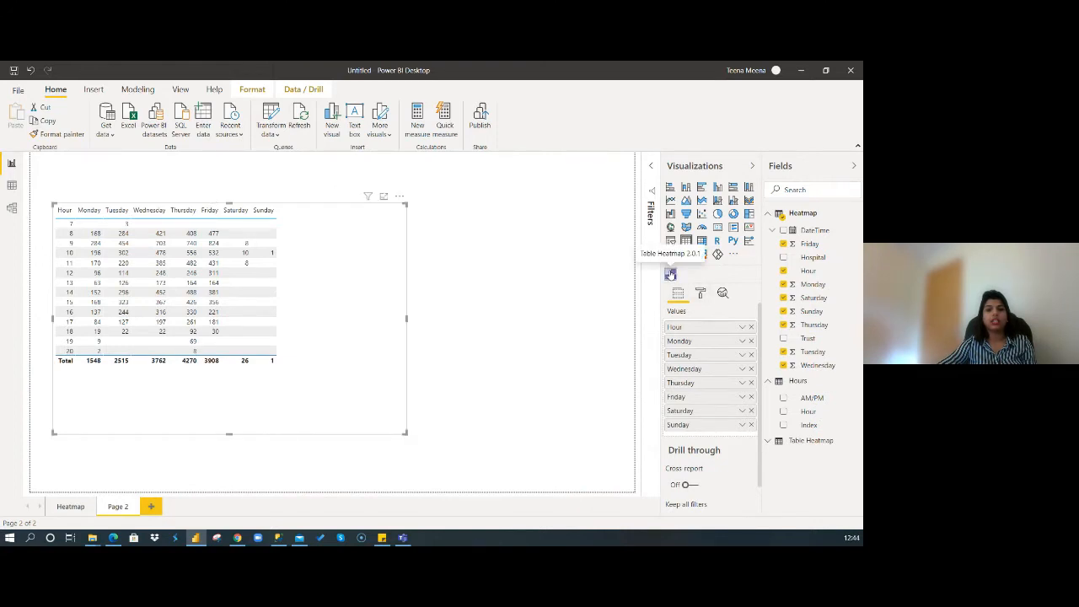
left_click(670, 274)
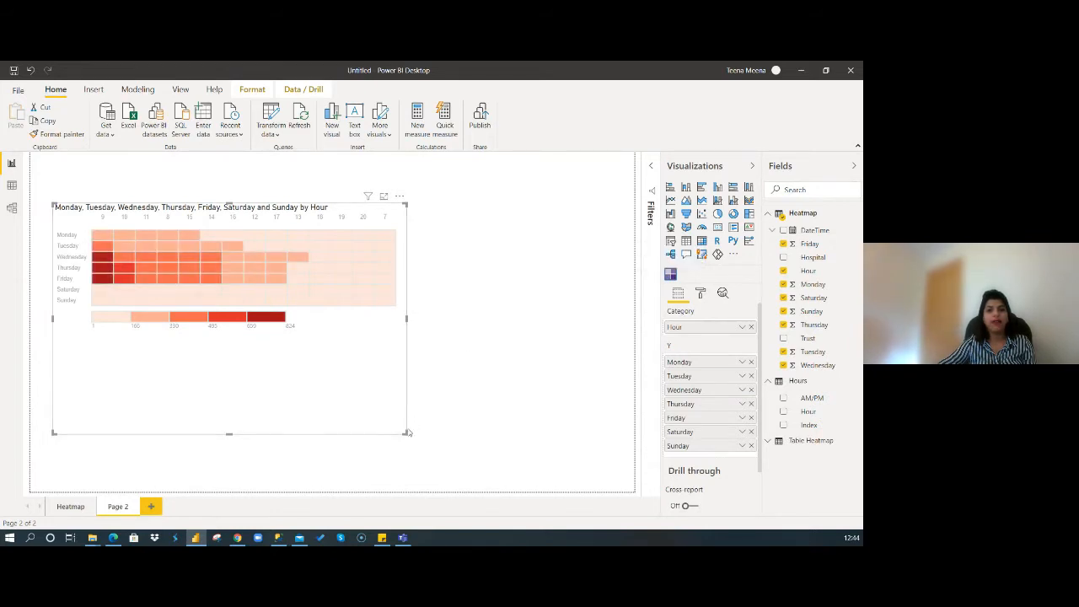
left_click_drag(405, 431, 633, 373)
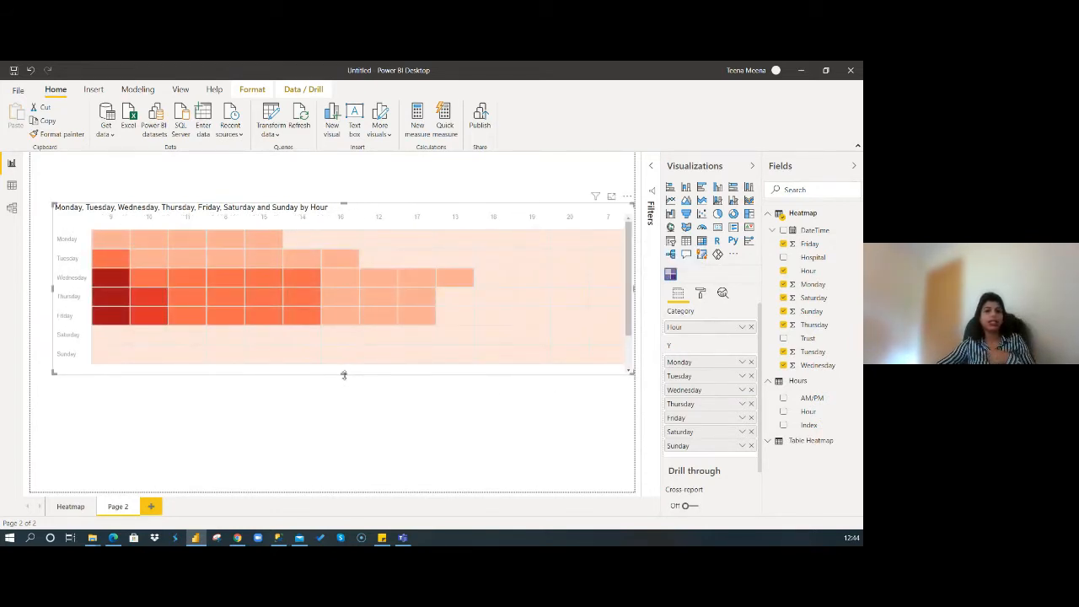
left_click_drag(344, 375, 360, 453)
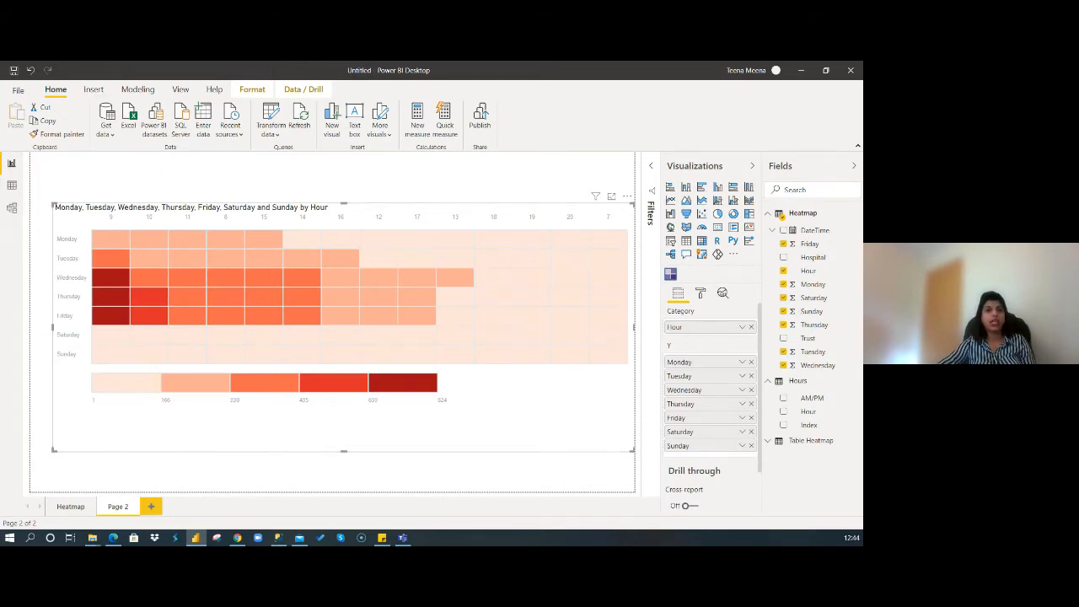
- Review the Heatmap and Hours table data, and replace the heatmap's Hour category with AM/PM from the Hours table
left_click(12, 185)
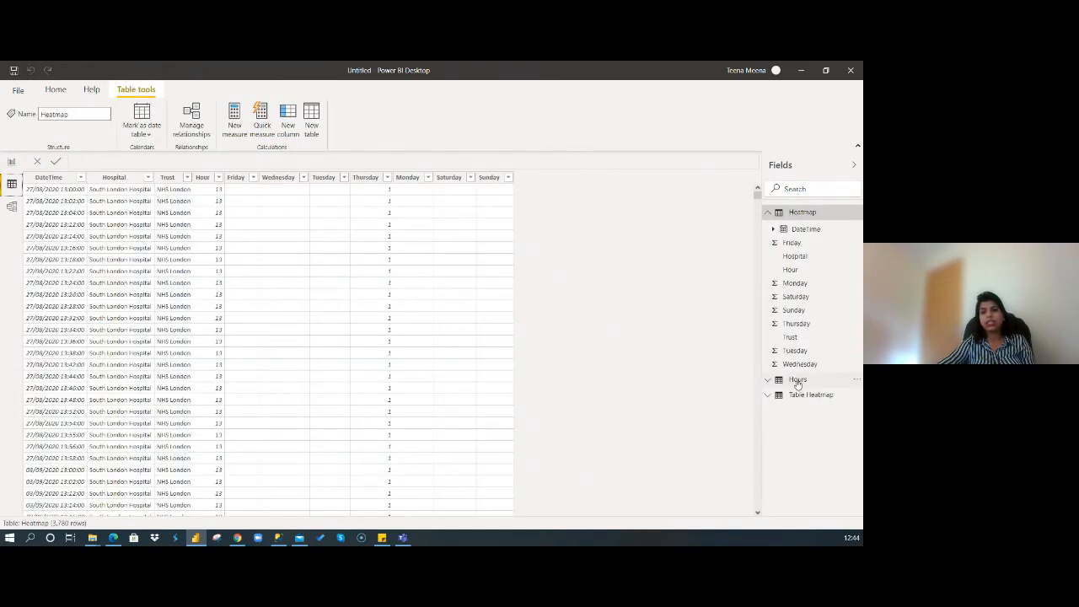
left_click(797, 381)
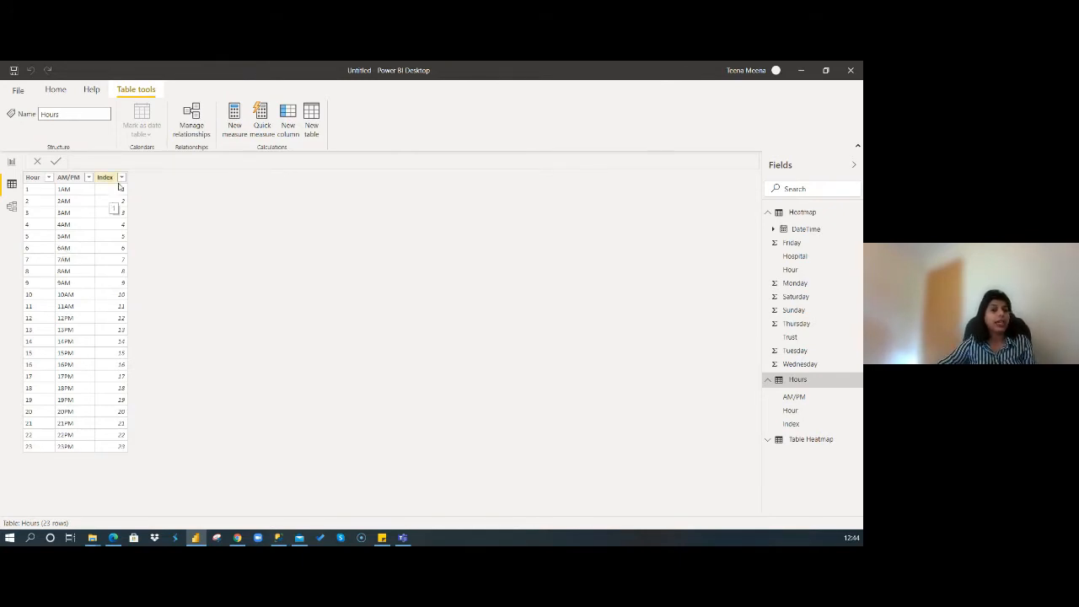
left_click(11, 162)
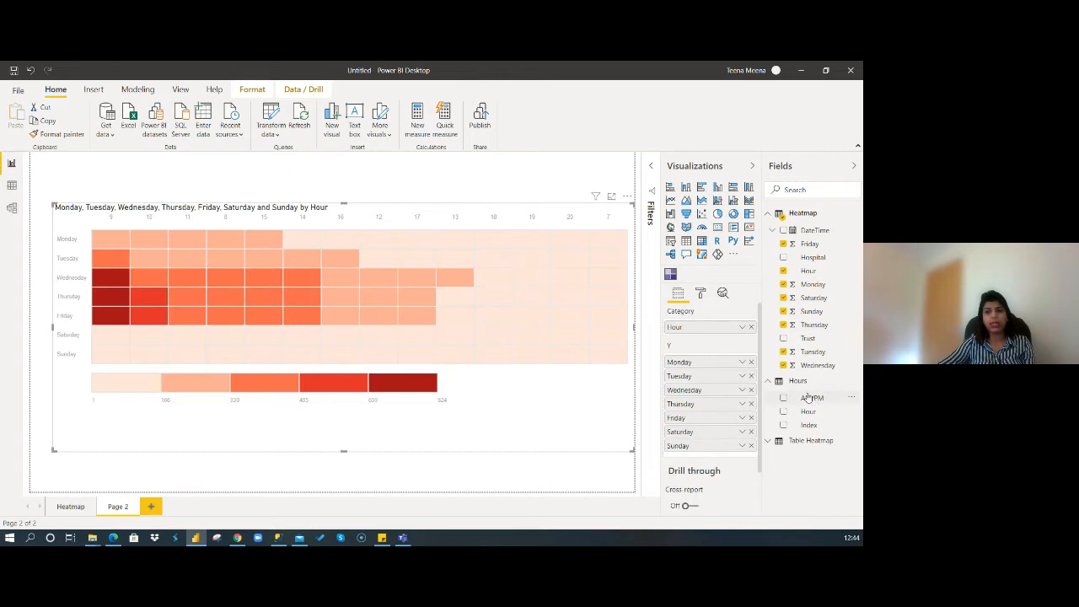
left_click_drag(808, 398, 687, 327)
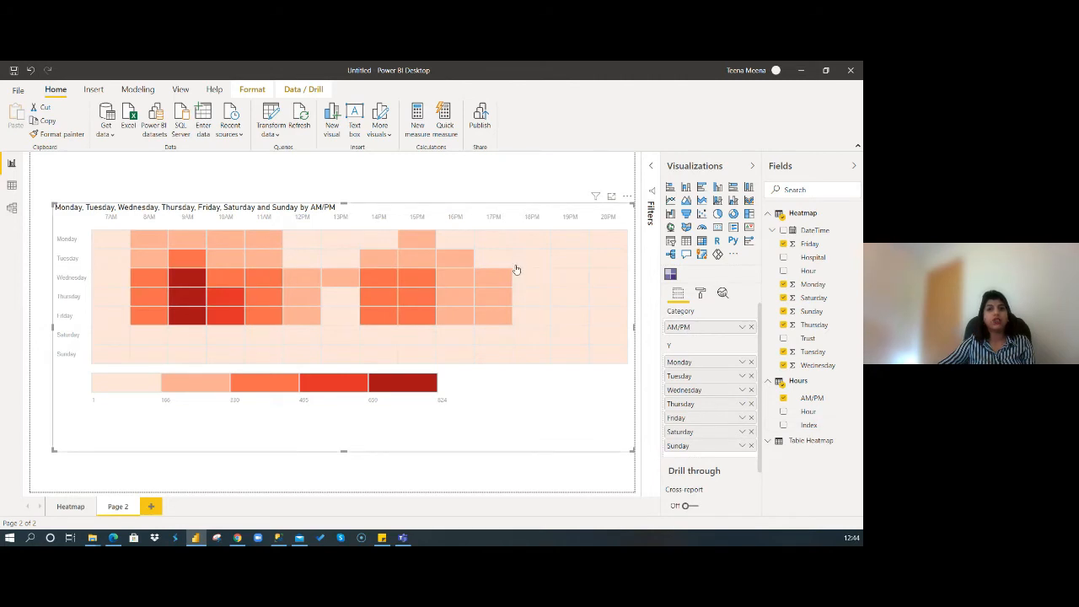
- Check which column the AM/PM field of the Hours table is sorted by
mouse_move(219, 237)
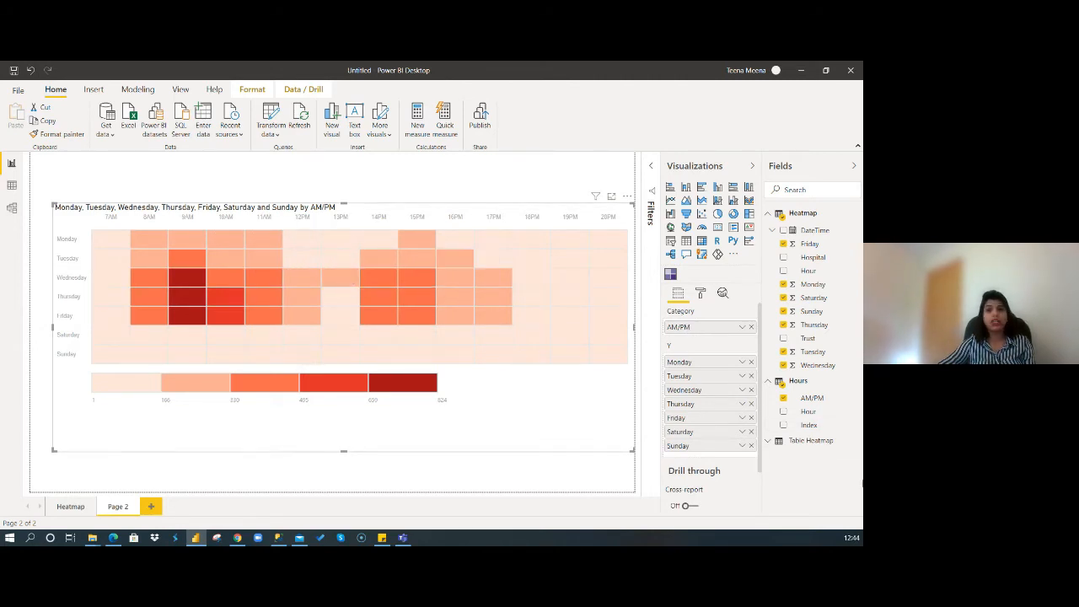
left_click(807, 398)
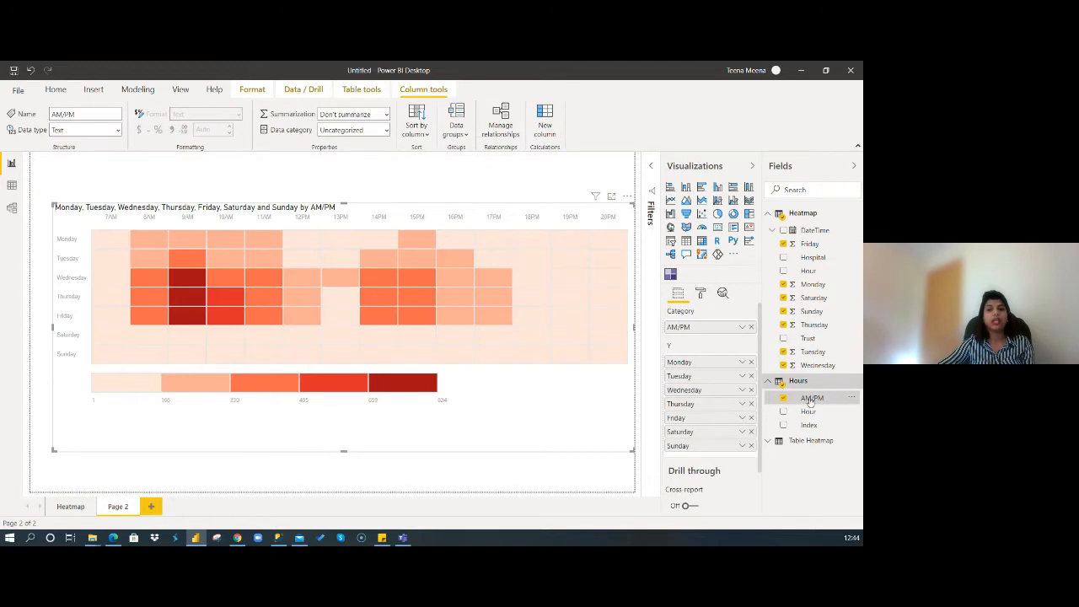
left_click(419, 135)
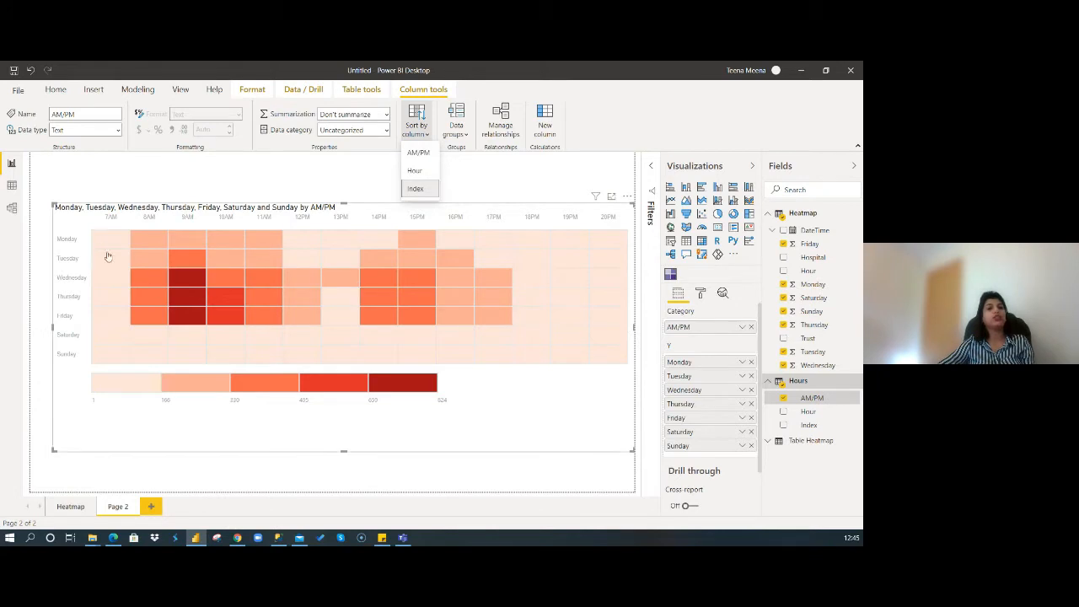
left_click(496, 412)
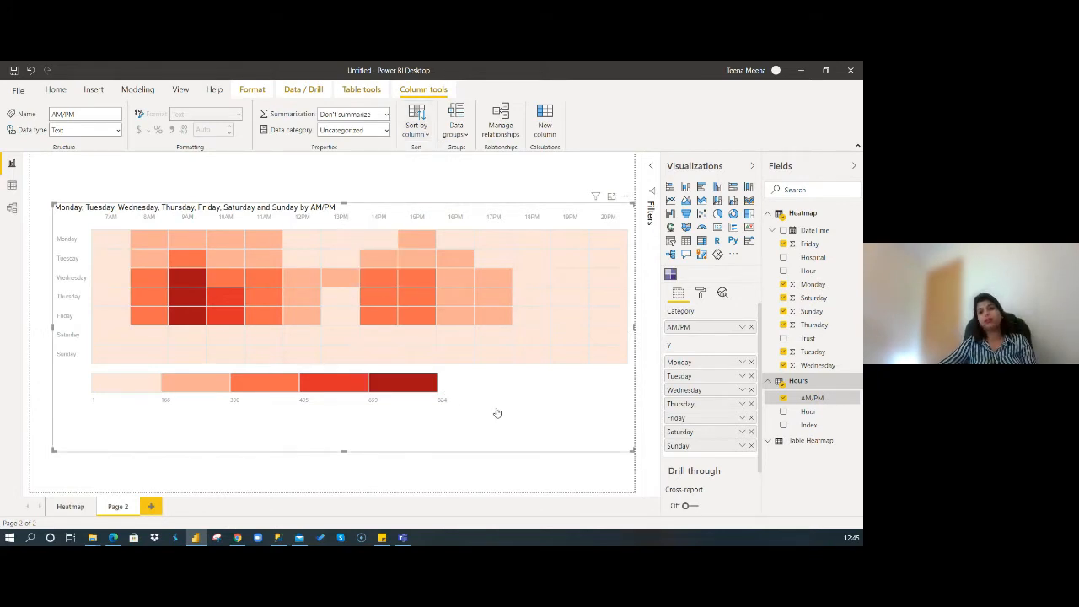
- Change the heatmap visual's title text to "Appointments Day Hour Heatmap"
left_click(700, 293)
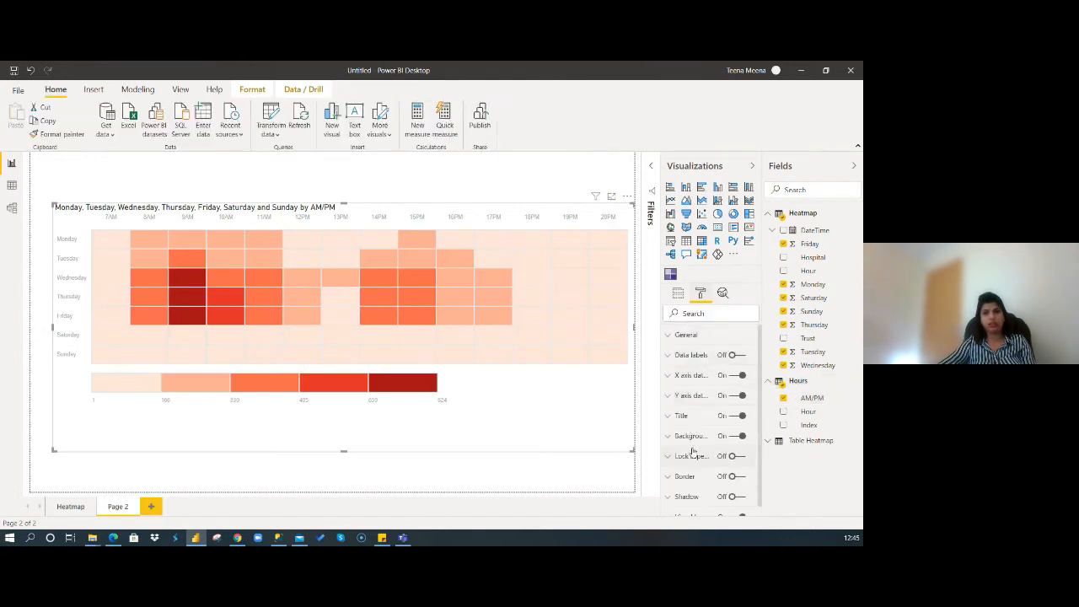
left_click(683, 416)
left_click(699, 447)
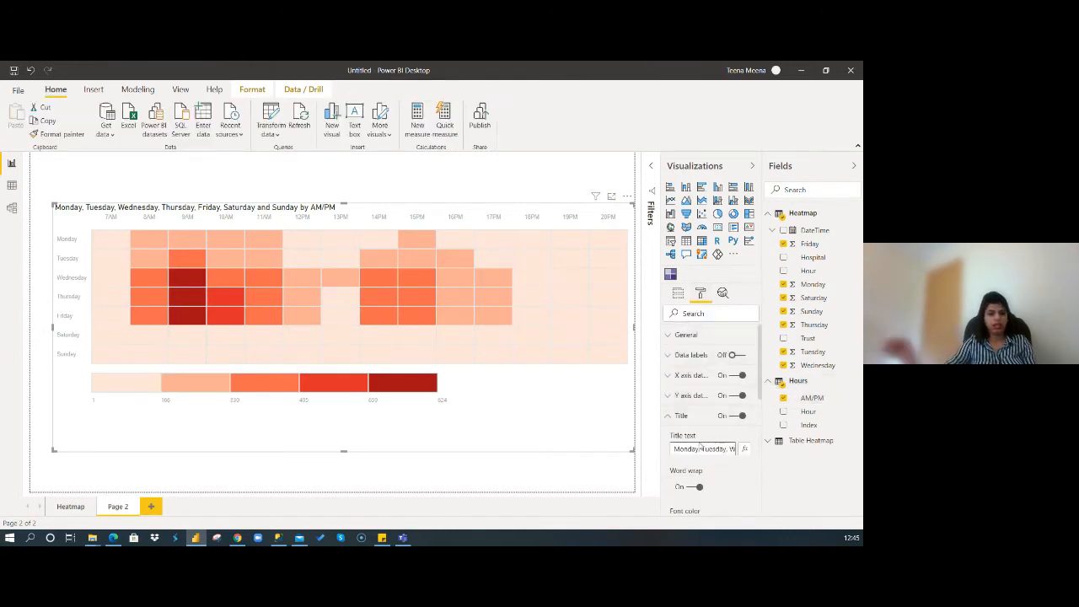
key("ctrl+a")
type("Day")
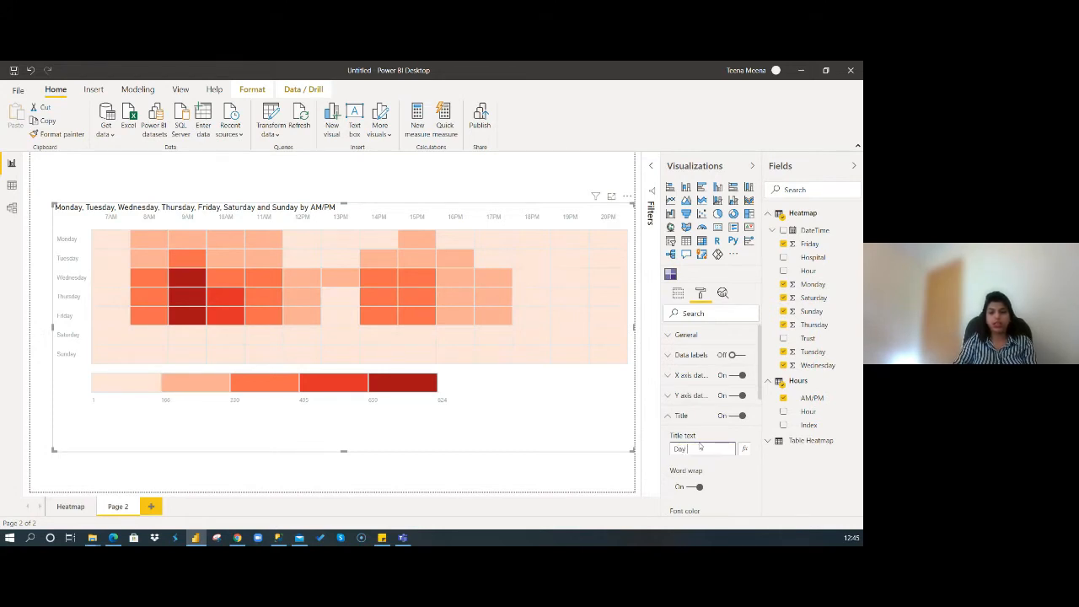
type(" Hour Ho")
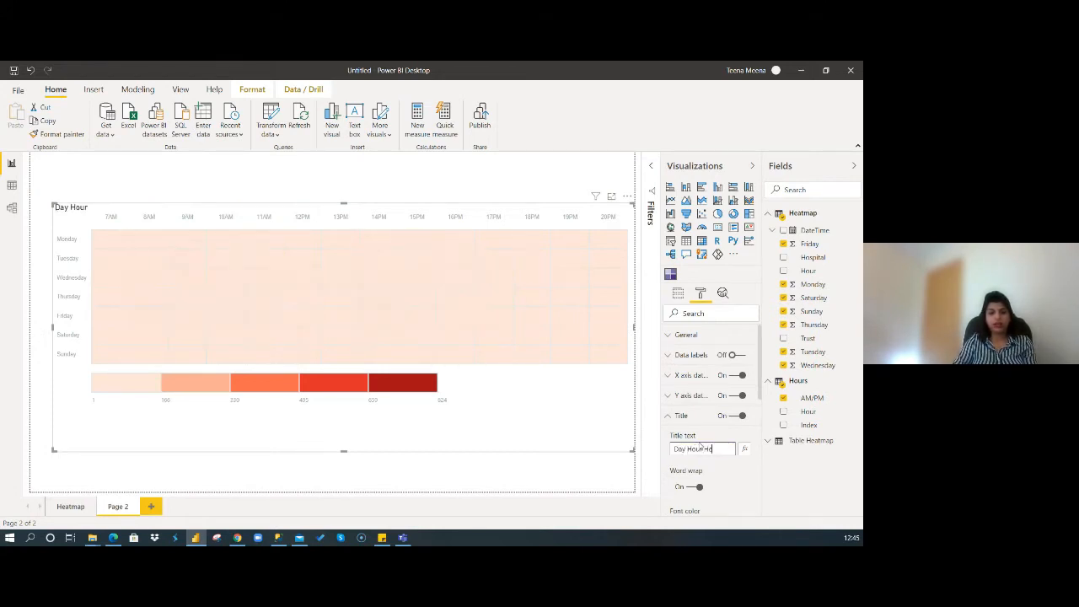
type("atmap")
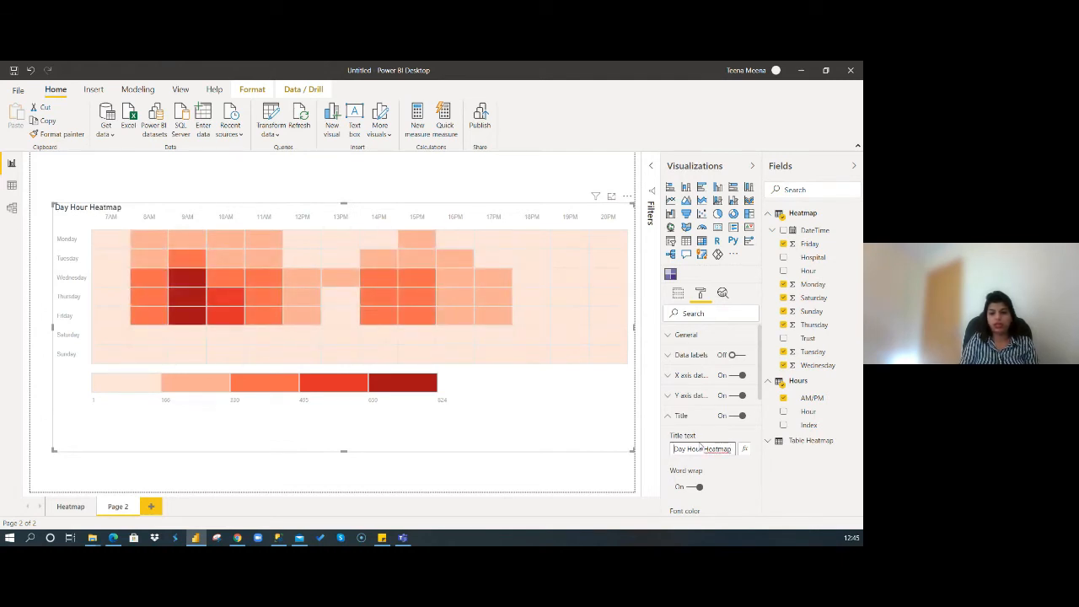
key("Home")
type("Appointmen")
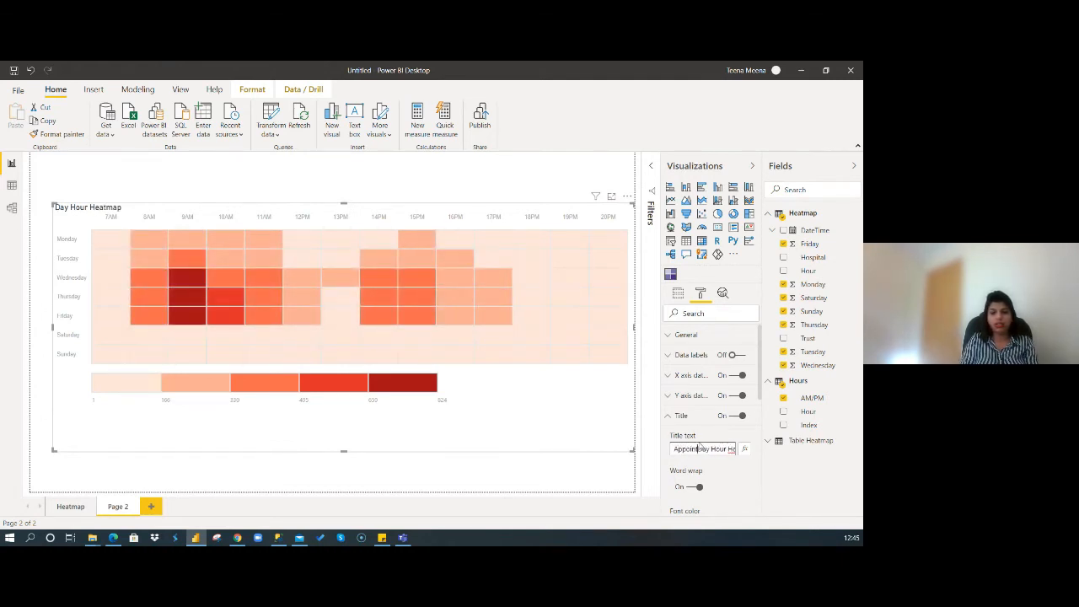
type("ts")
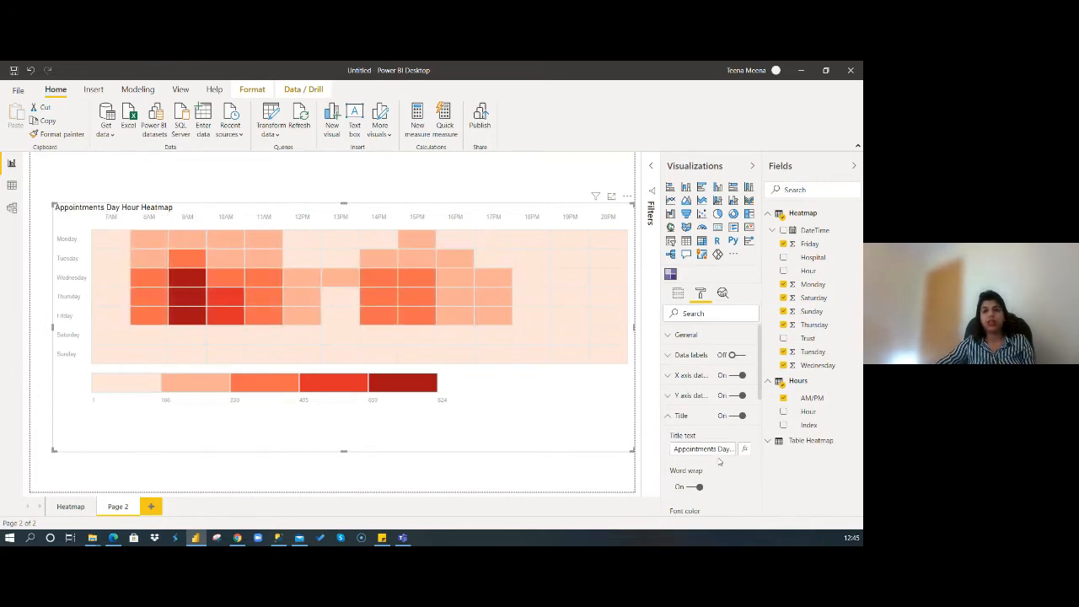
- Set the heatmap title's text size to 18 pt and collapse the title settings
scroll(721, 464, "down", 3)
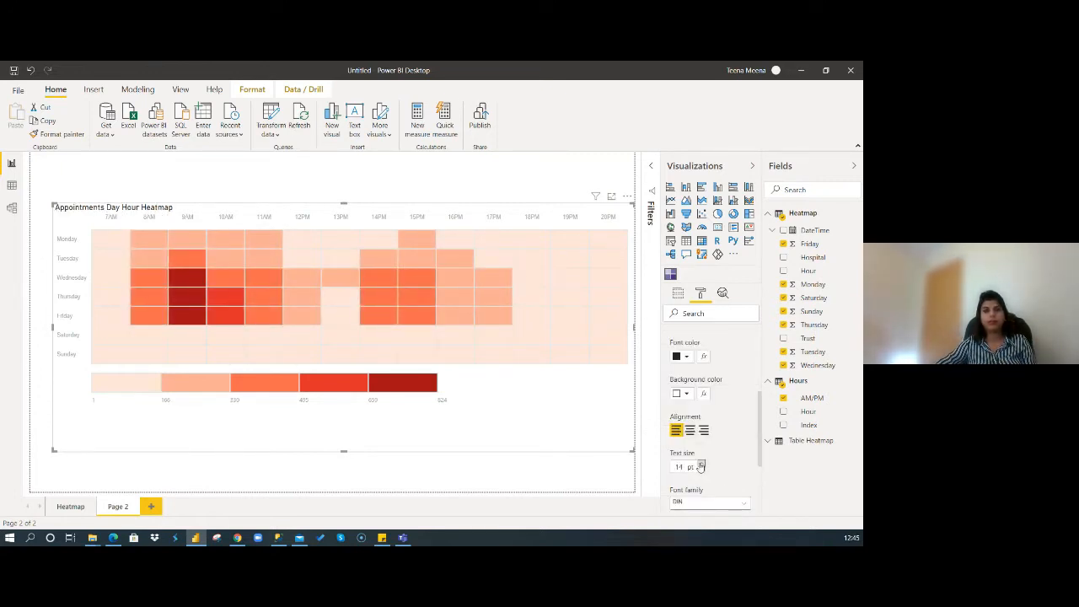
left_click(700, 464)
left_click(701, 463)
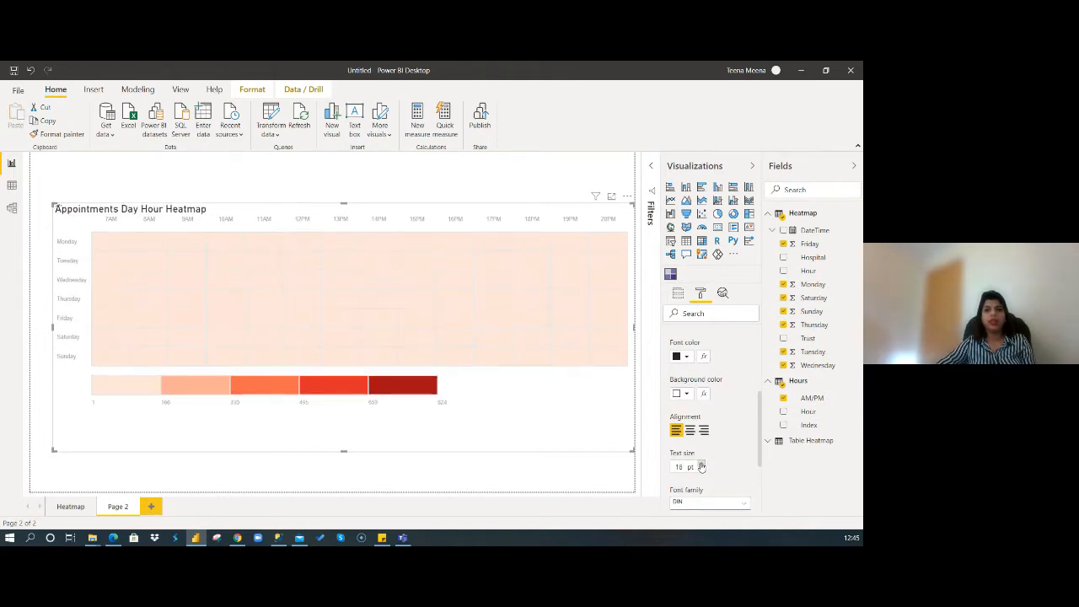
scroll(735, 442, "up", 4)
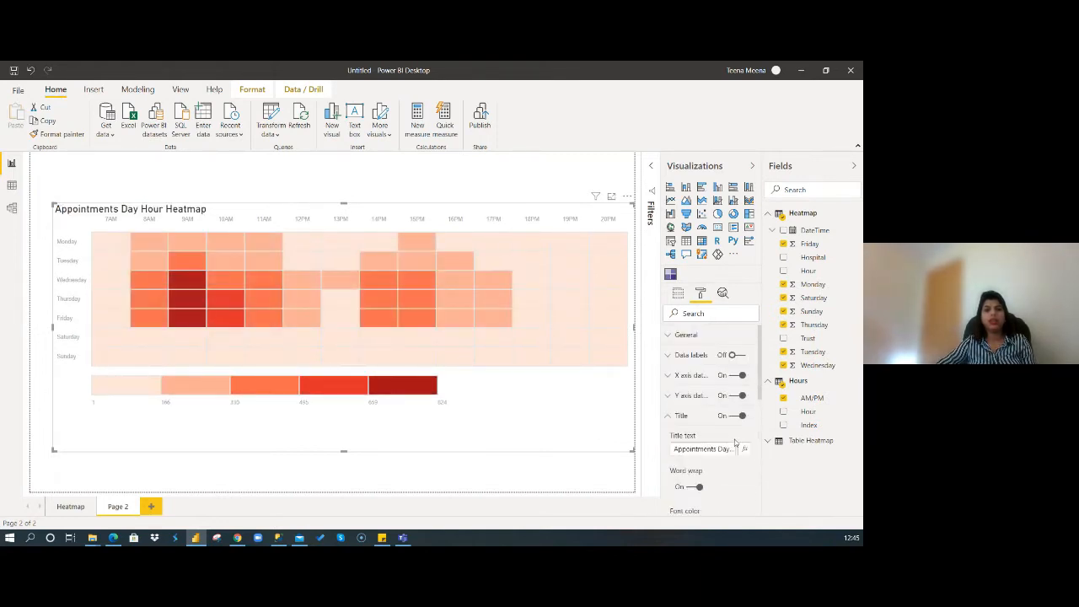
left_click(668, 418)
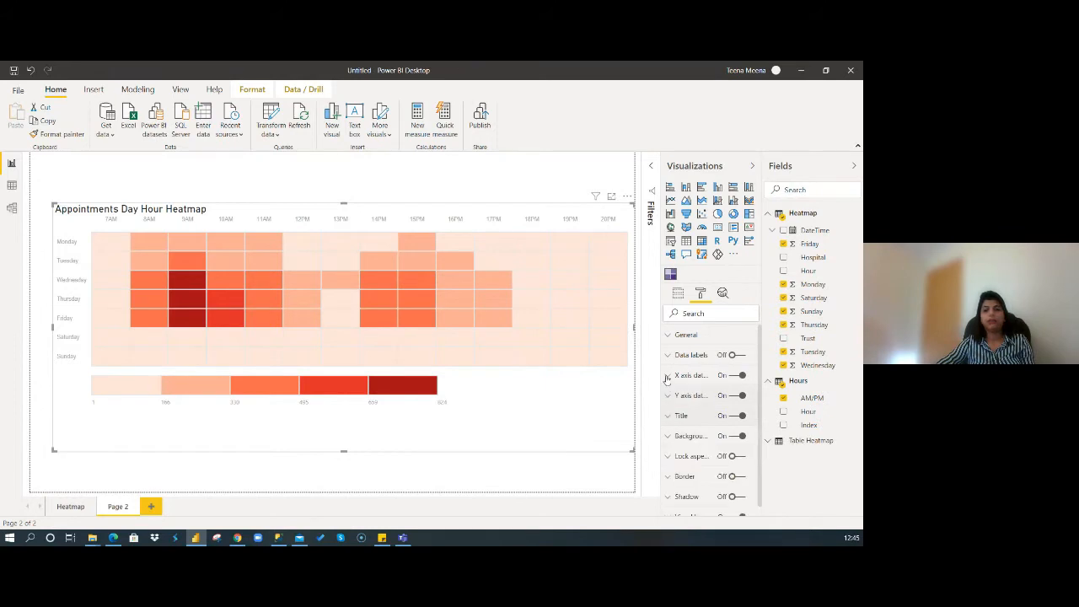
- Try the BuGn Colorbrewer palette on the heatmap
left_click(672, 339)
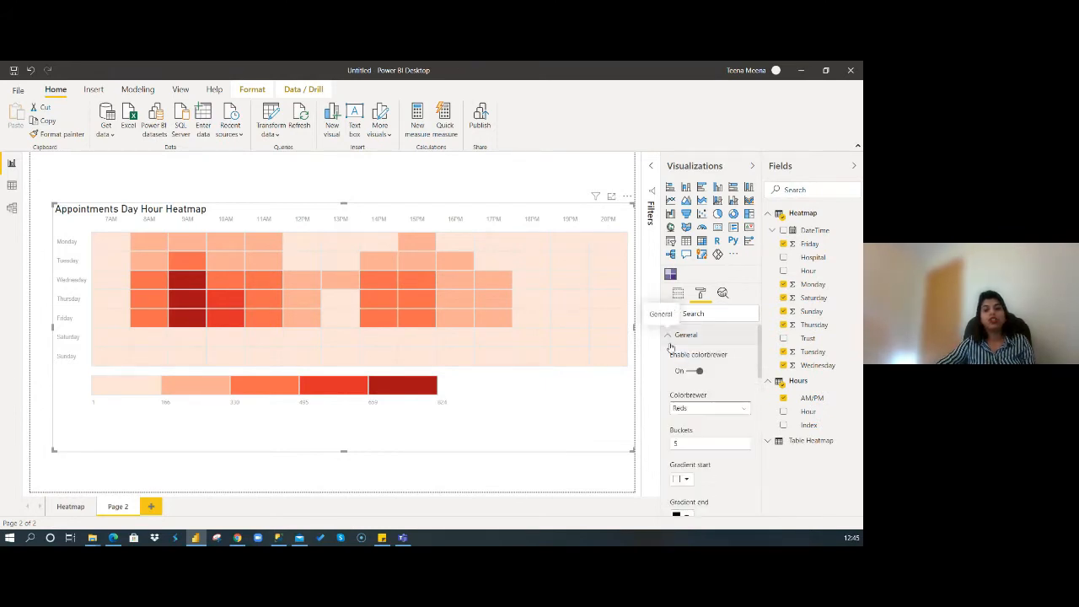
left_click(703, 410)
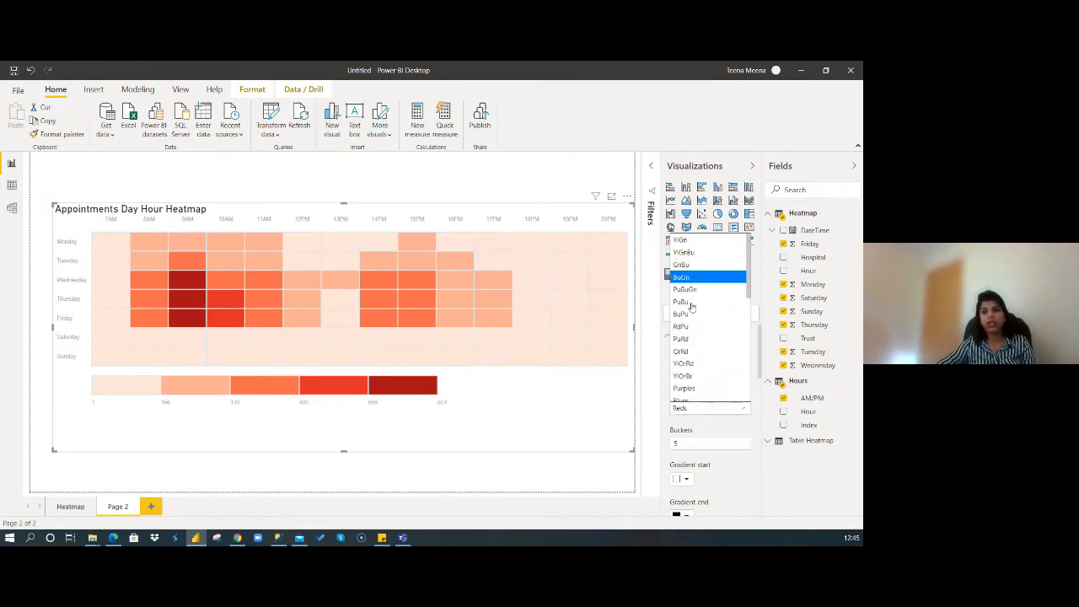
left_click(705, 412)
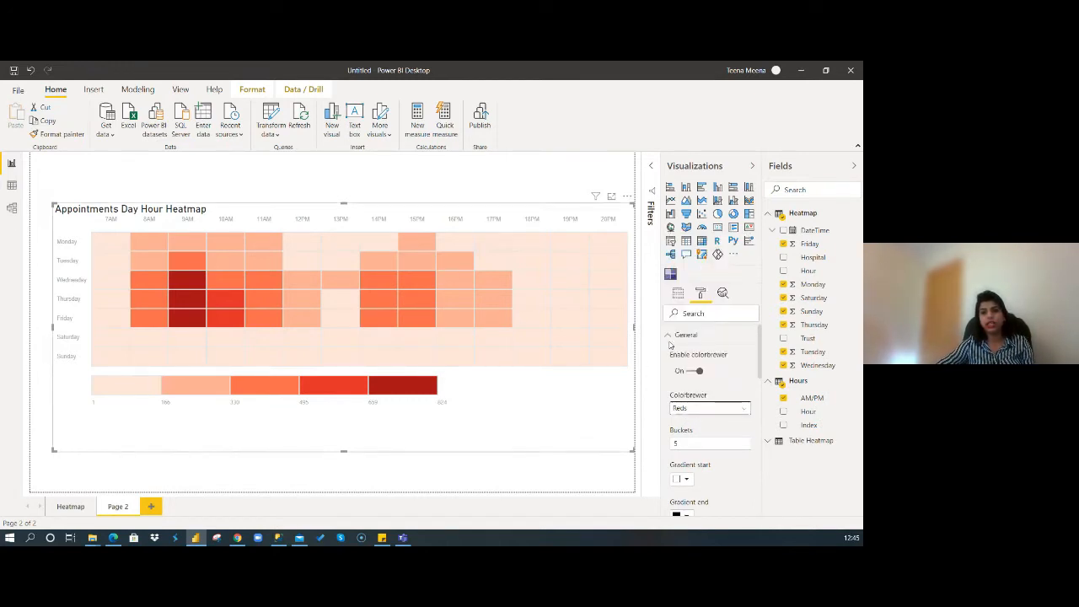
left_click(698, 410)
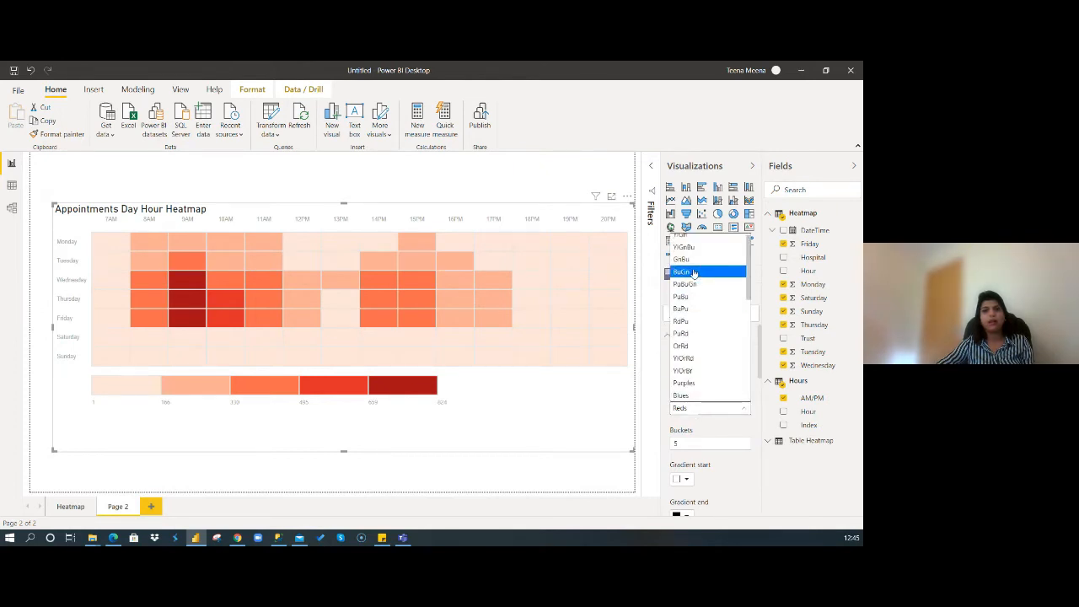
left_click(690, 277)
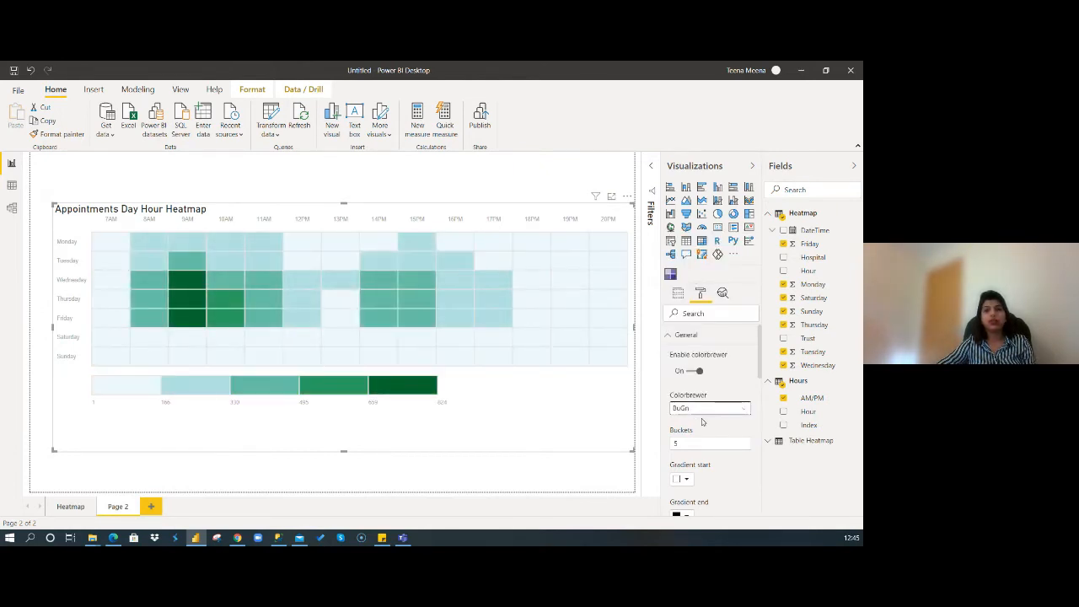
- Set the heatmap's Colorbrewer palette to GnBu
left_click(703, 410)
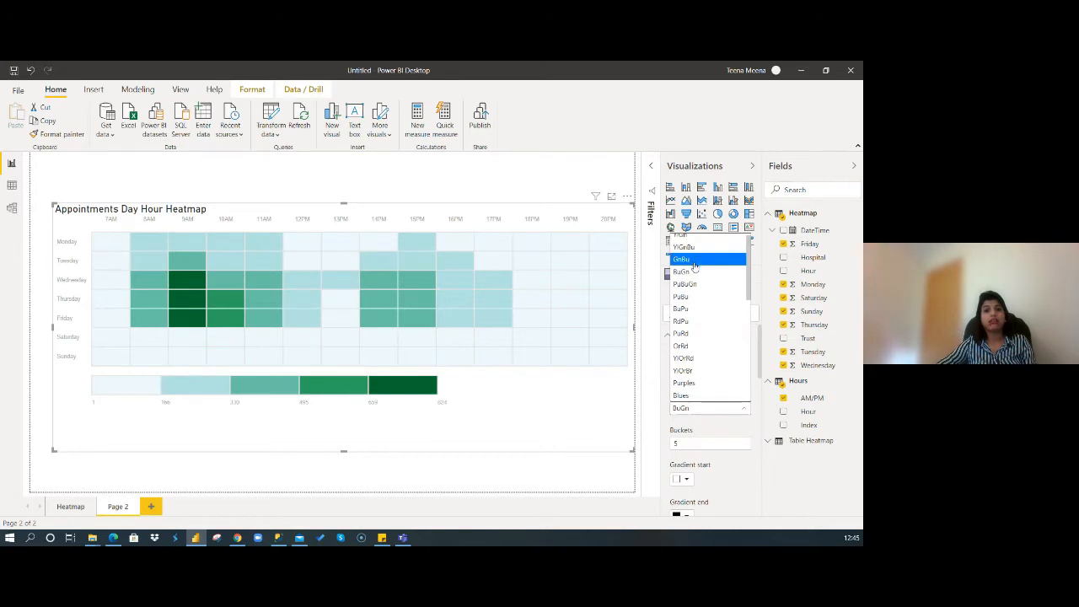
left_click(693, 259)
left_click(699, 406)
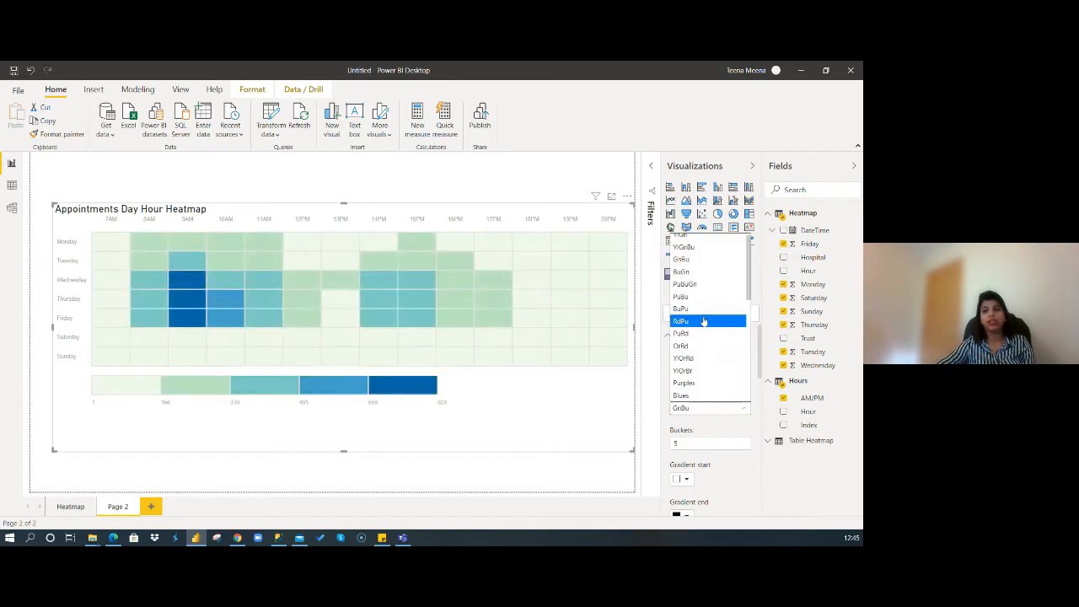
left_click(703, 428)
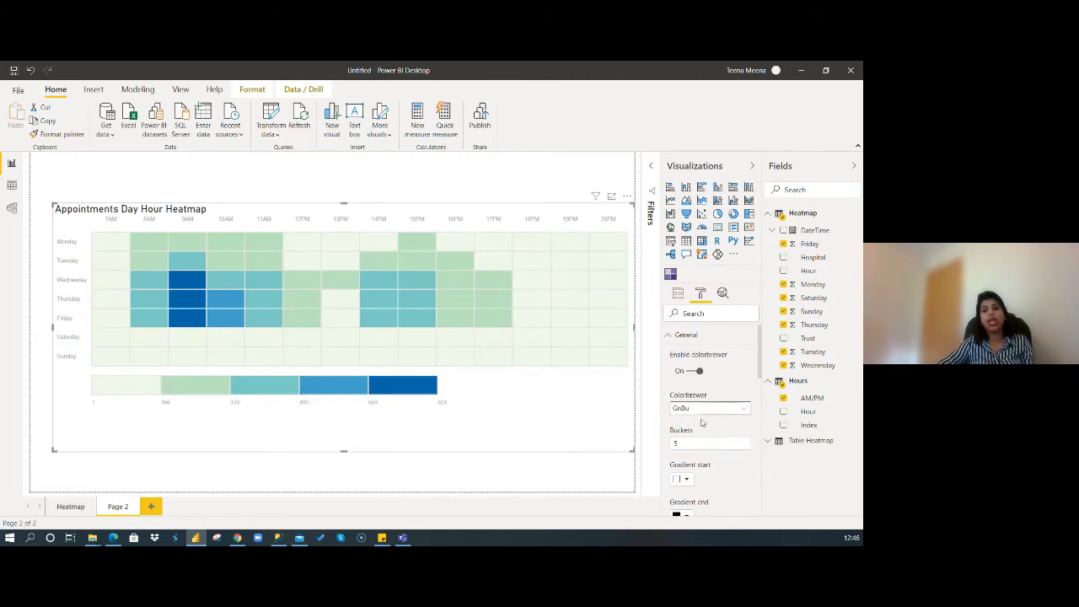
- Set the heatmap's number of buckets to 9 and turn off the color fill for cells with null values
left_click(688, 443)
double_click(685, 443)
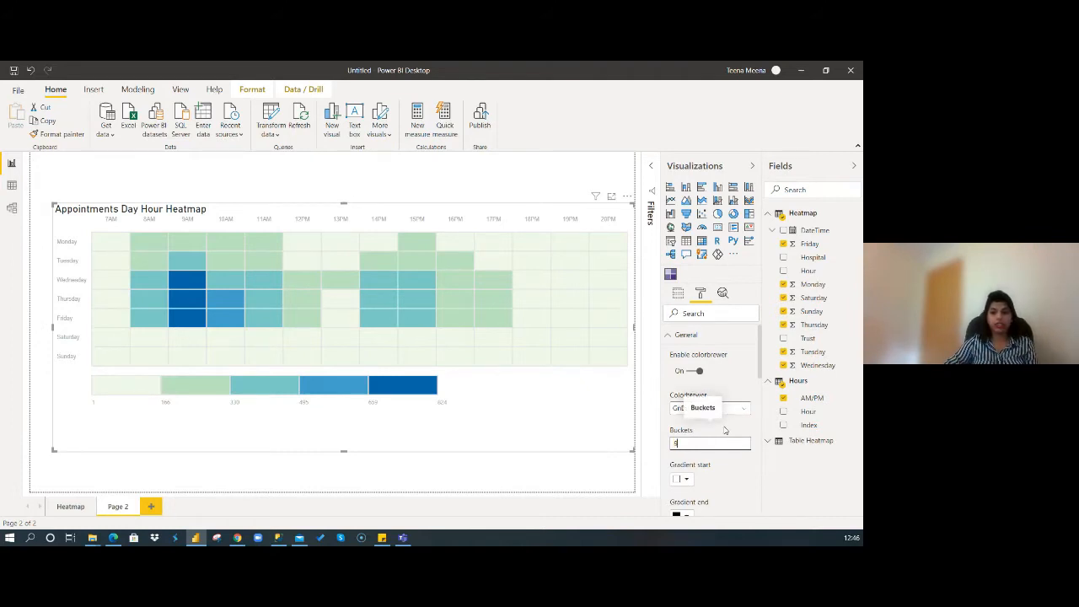
type("9")
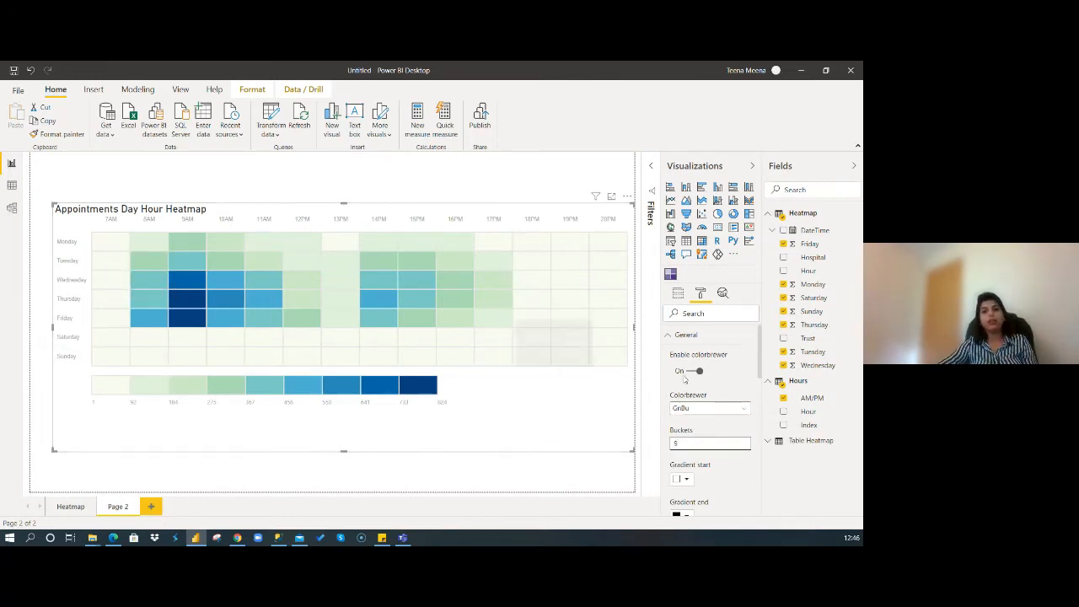
scroll(723, 375, "down", 2)
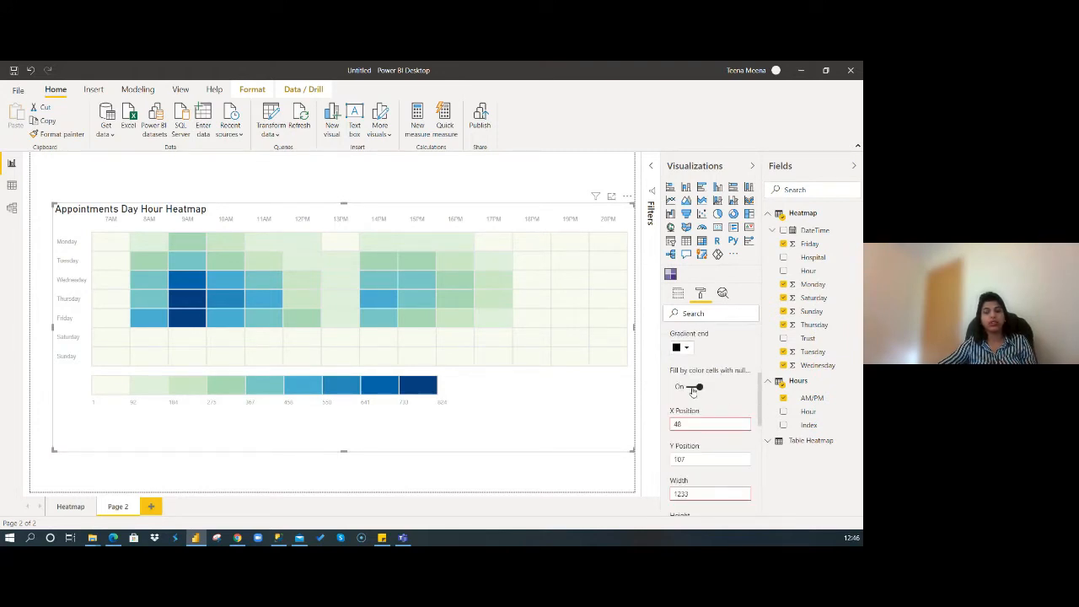
left_click(693, 388)
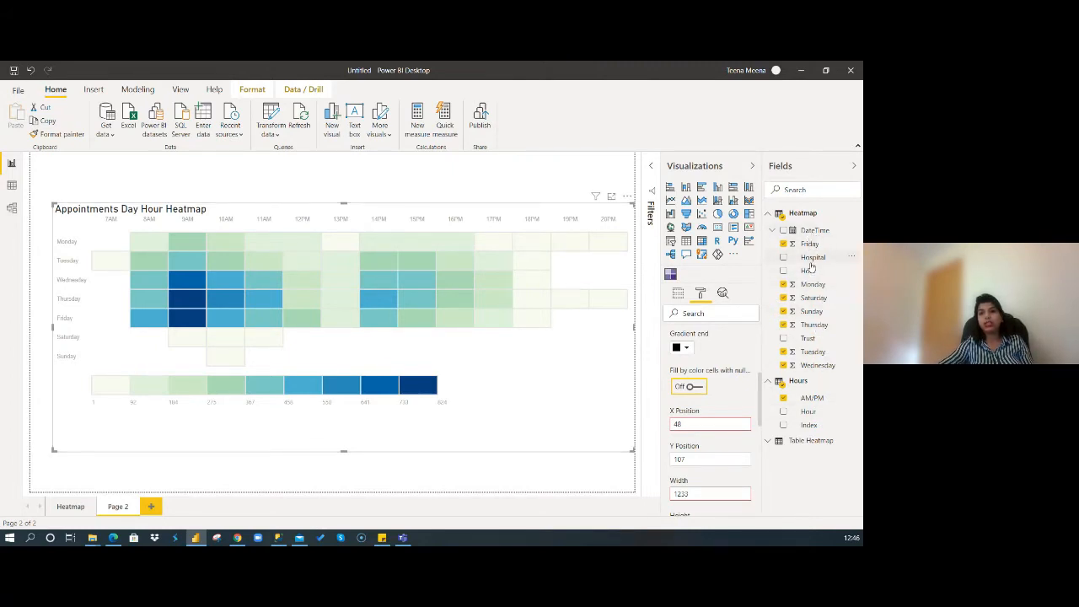
- Add a slicer based on the Hospital field and place it at the page's upper-right corner, as a separate visual from the heatmap
left_click_drag(463, 168, 466, 169)
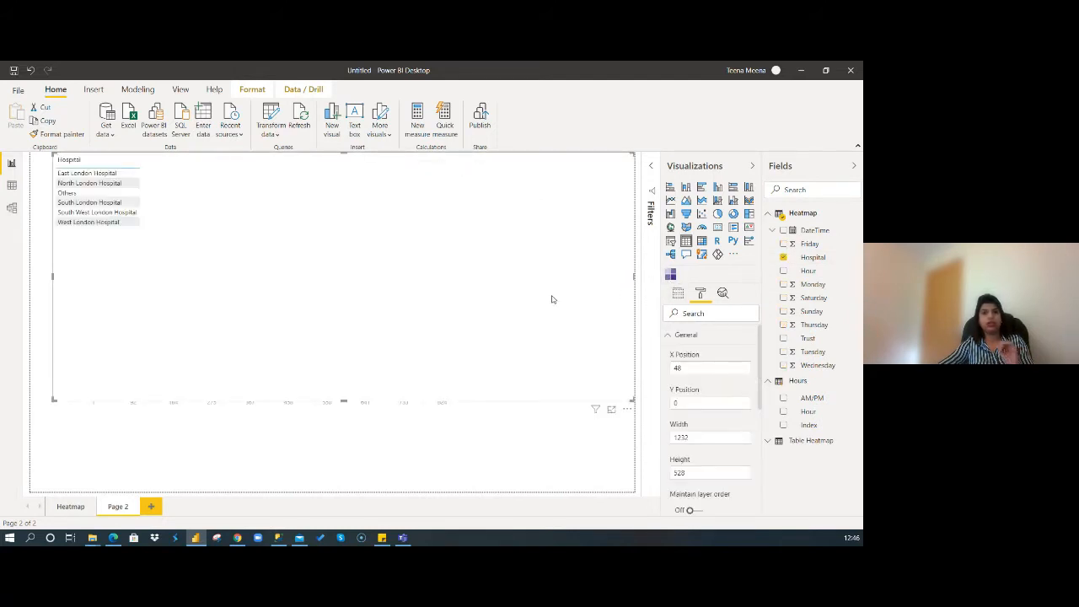
key("ctrl+z")
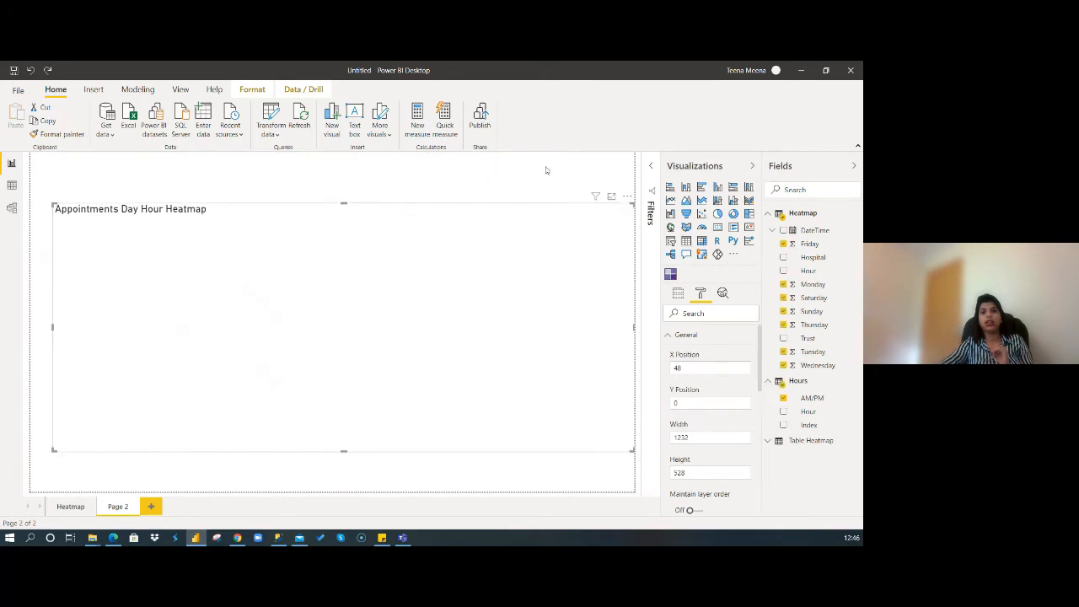
left_click(672, 242)
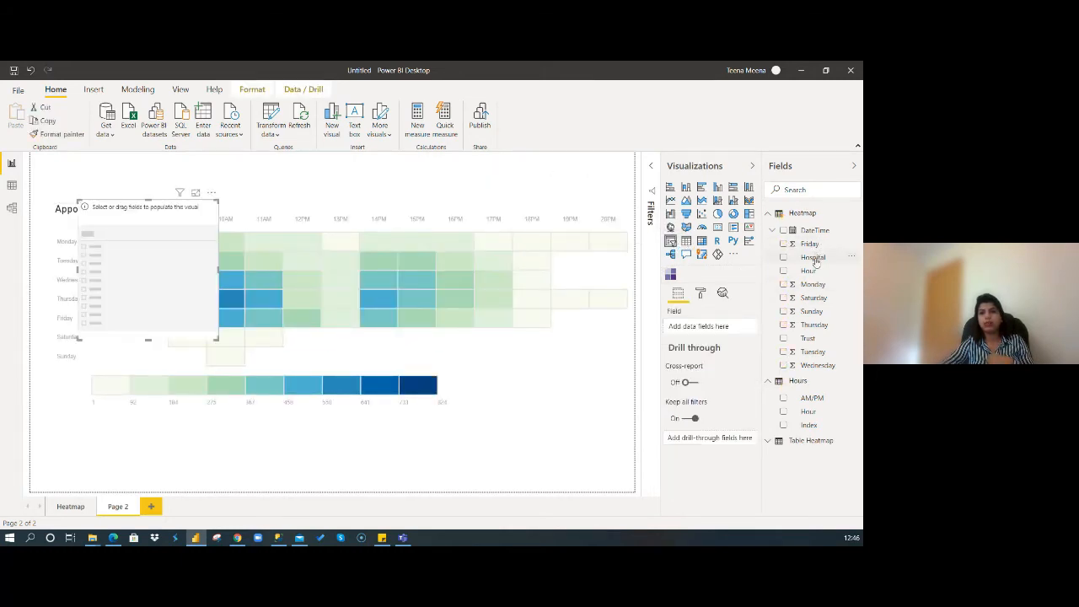
left_click_drag(731, 319, 698, 329)
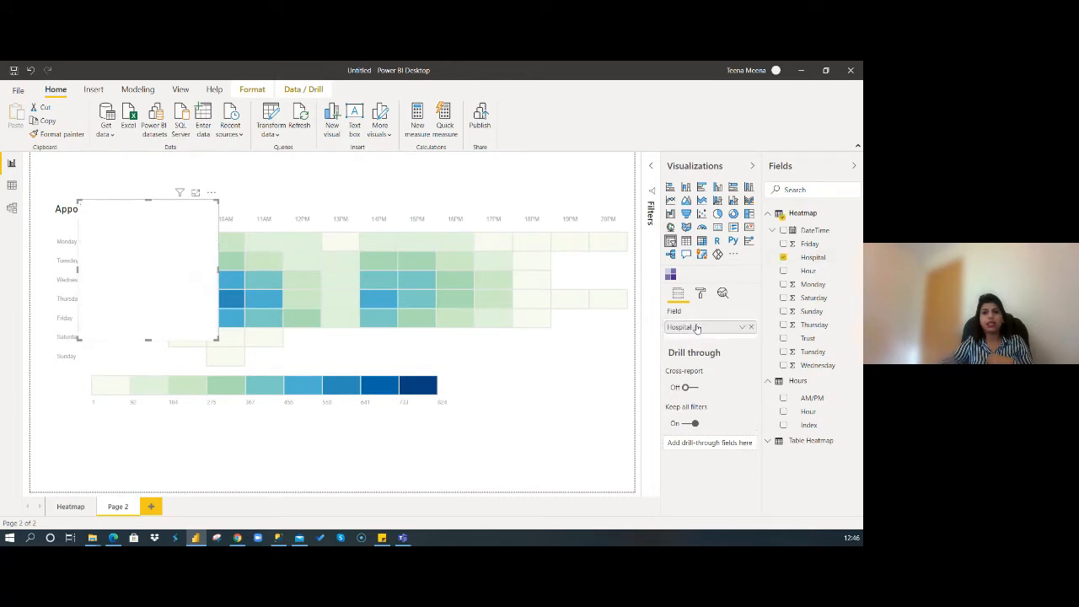
left_click_drag(150, 206, 556, 148)
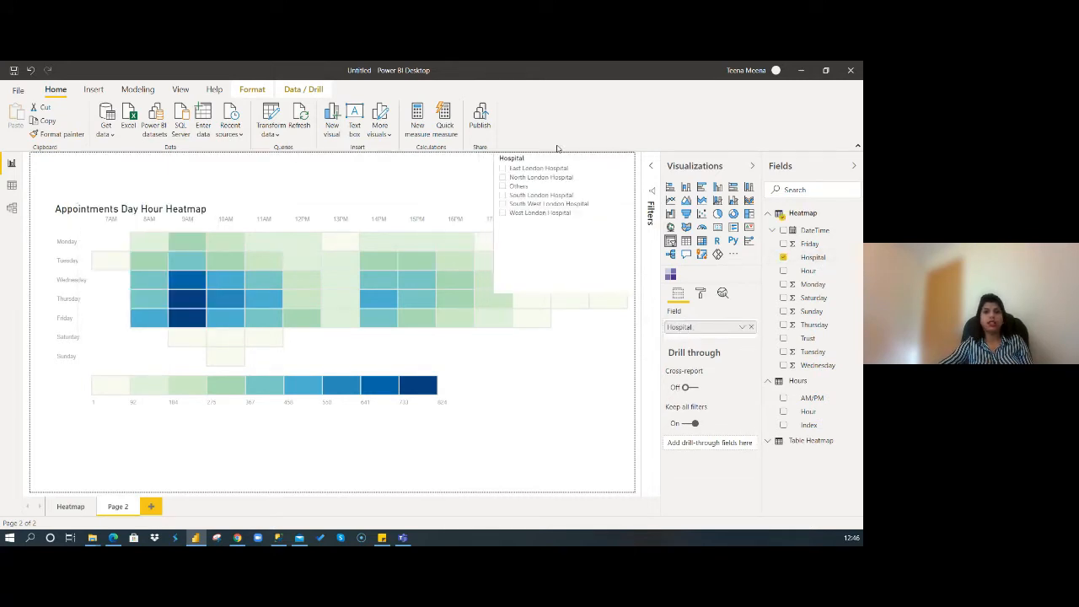
- Change the Hospital slicer to a dropdown and shrink it so that it no longer covers the heatmap
left_click(627, 158)
left_click(612, 188)
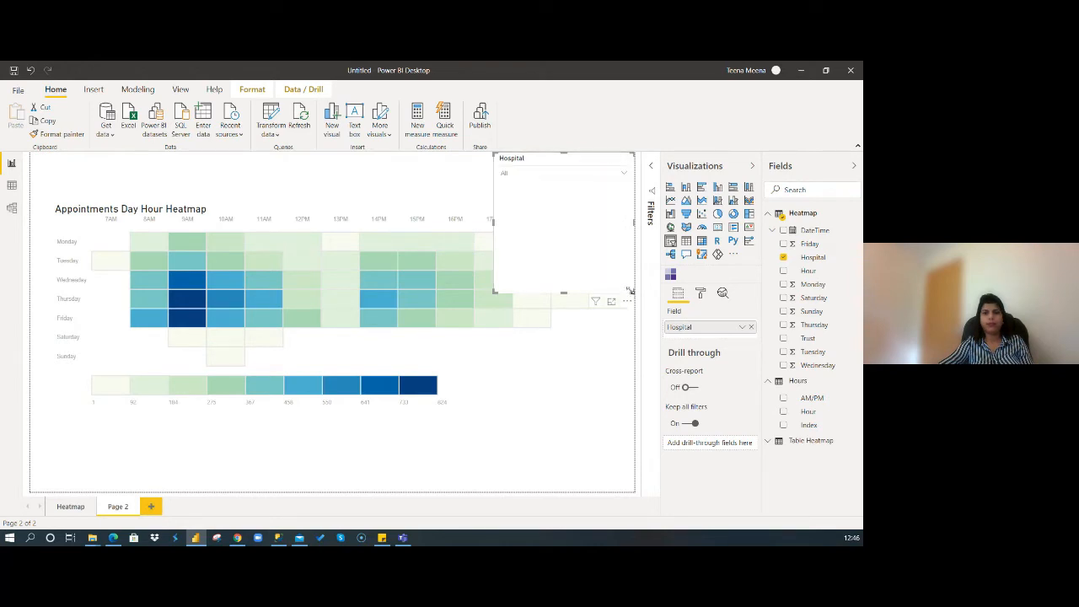
left_click_drag(633, 293, 617, 193)
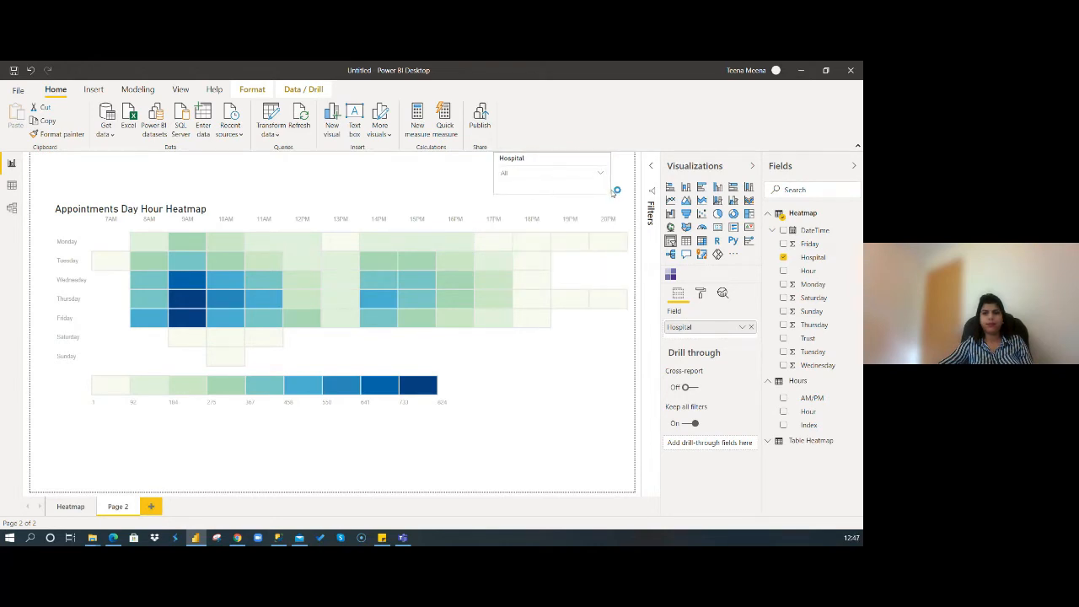
- Filter the heatmap to North London Hospital with the slicer and inspect the details of the Tuesday 15PM cell
left_click(559, 176)
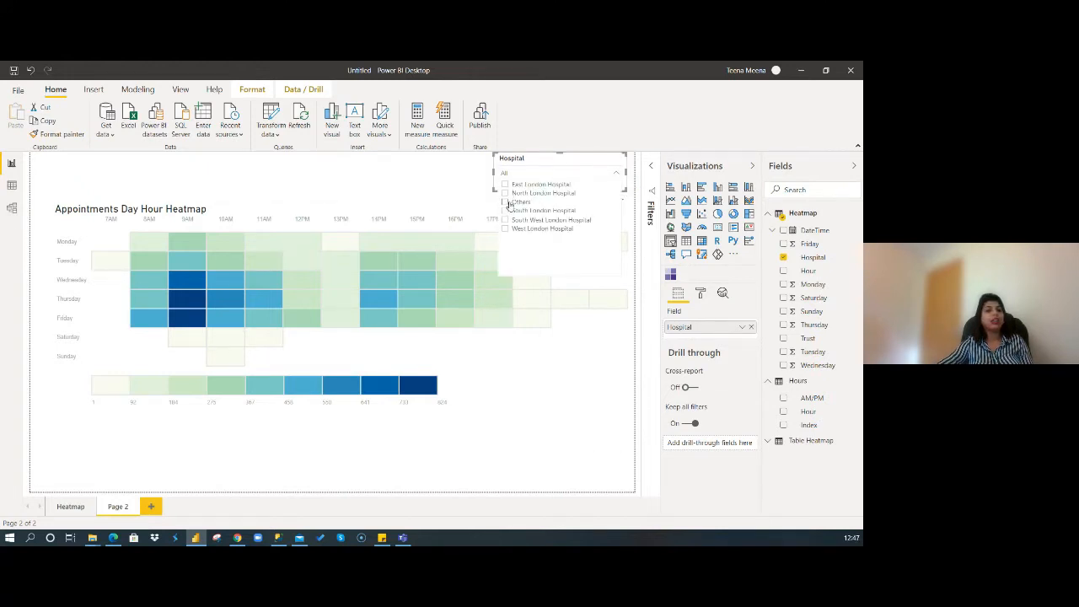
left_click(504, 194)
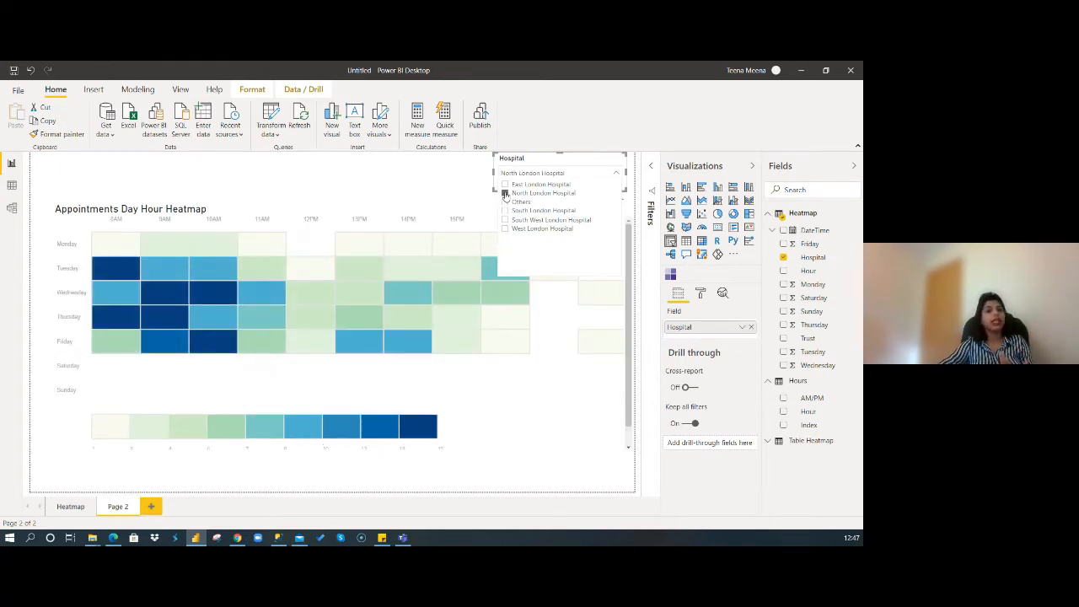
left_click(543, 176)
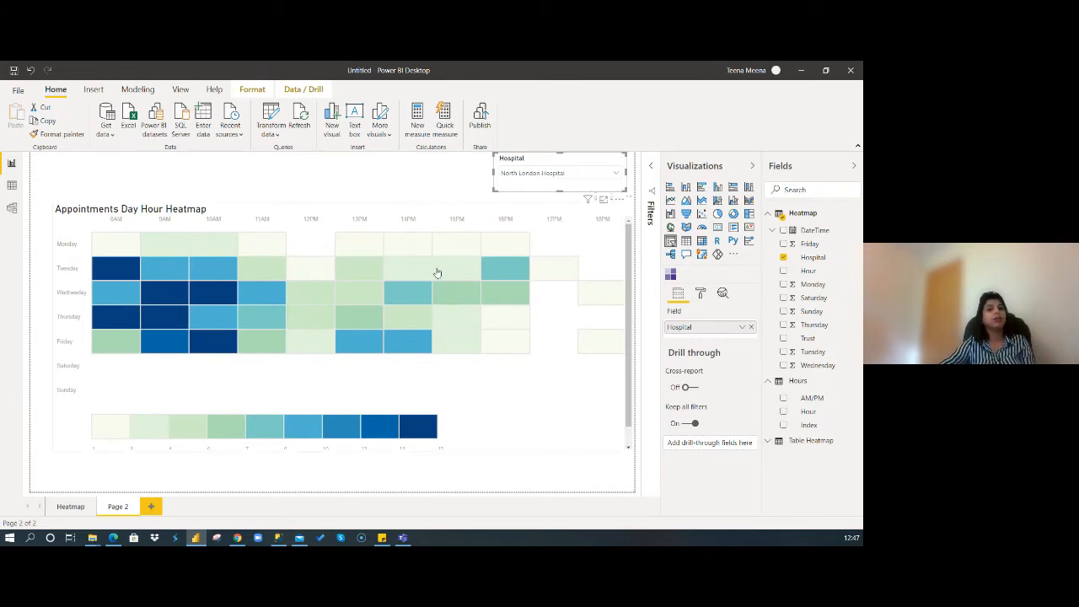
mouse_move(438, 273)
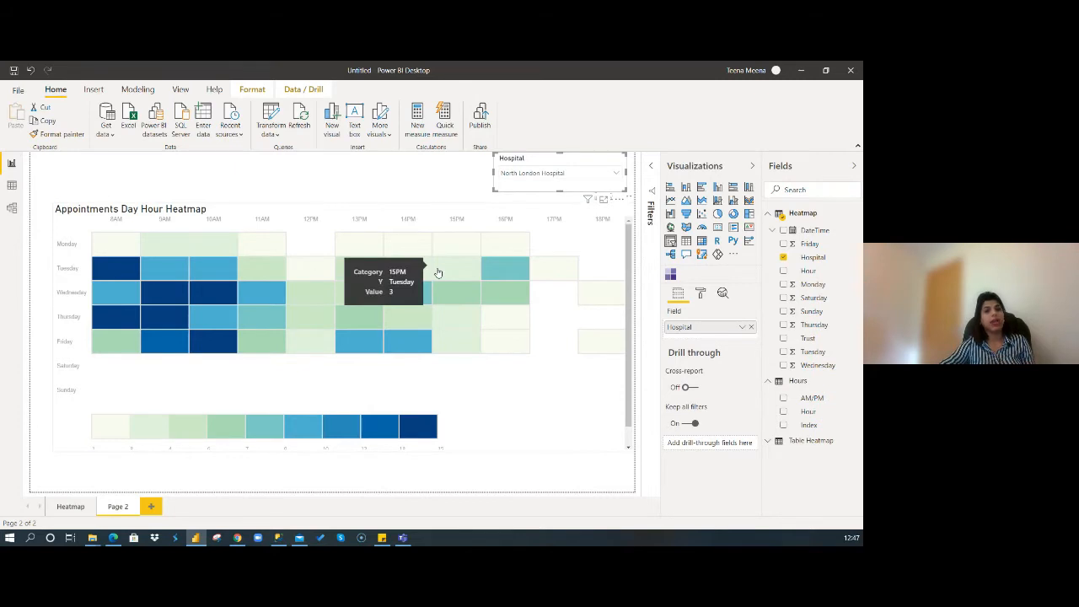
- Clear North London Hospital in the Hospital slicer to show all hospitals, and close its dropdown list
left_click(568, 175)
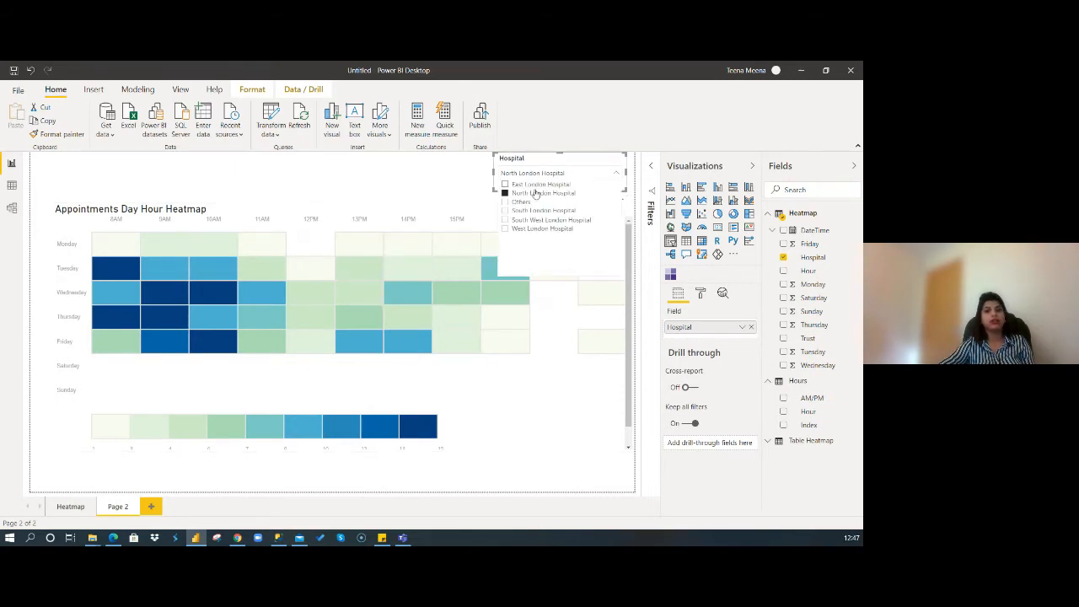
left_click(420, 192)
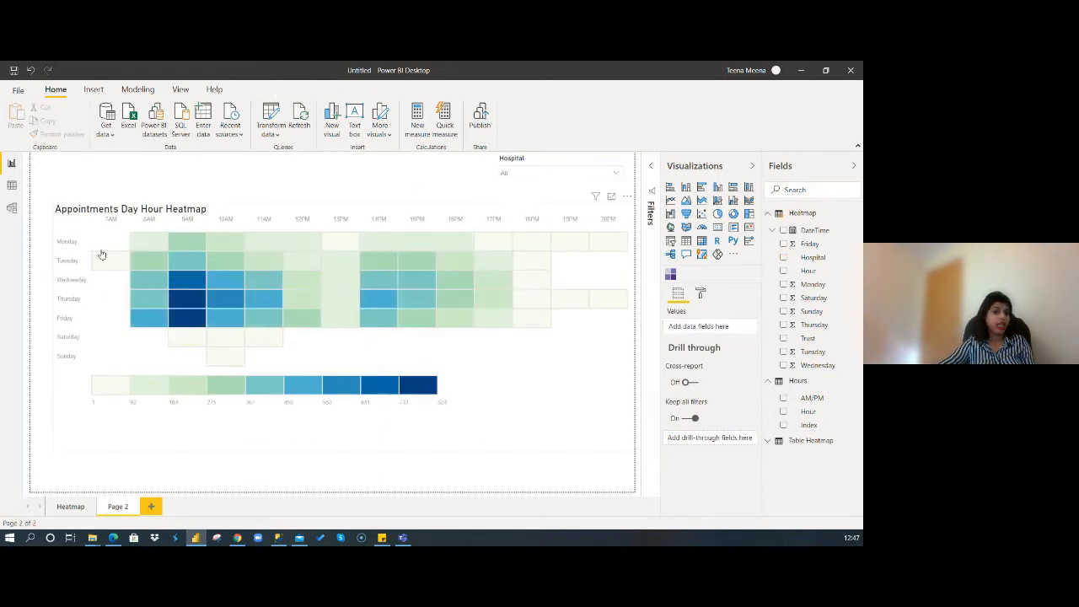
mouse_move(109, 265)
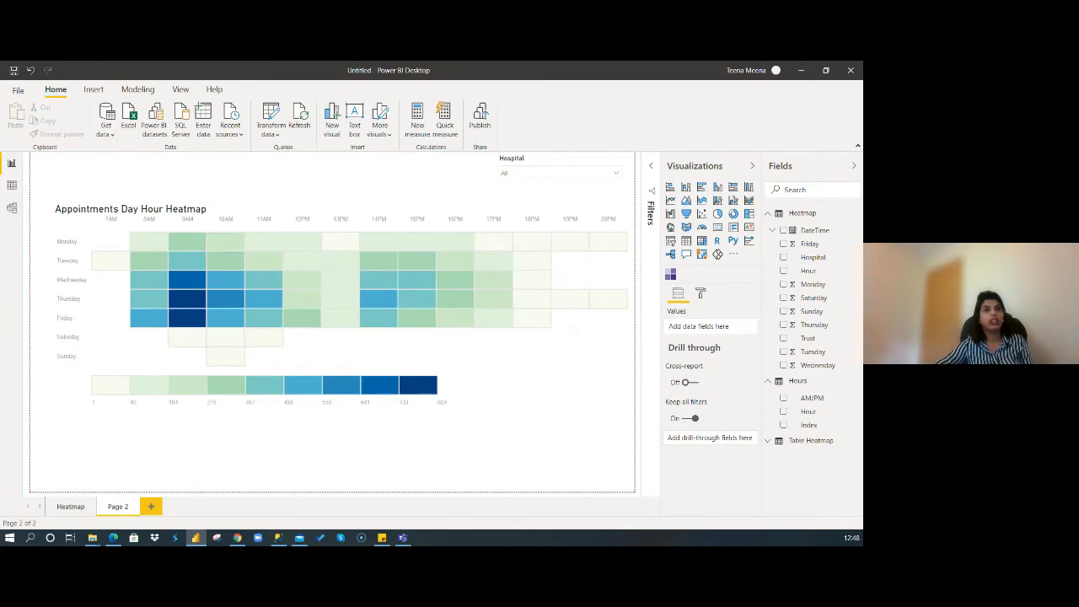
- Switch to Chrome and view the beginning of the datics academy blog post "Power BI Day/Hour Heatmap - Table Heatmap Visual"
left_click(237, 537)
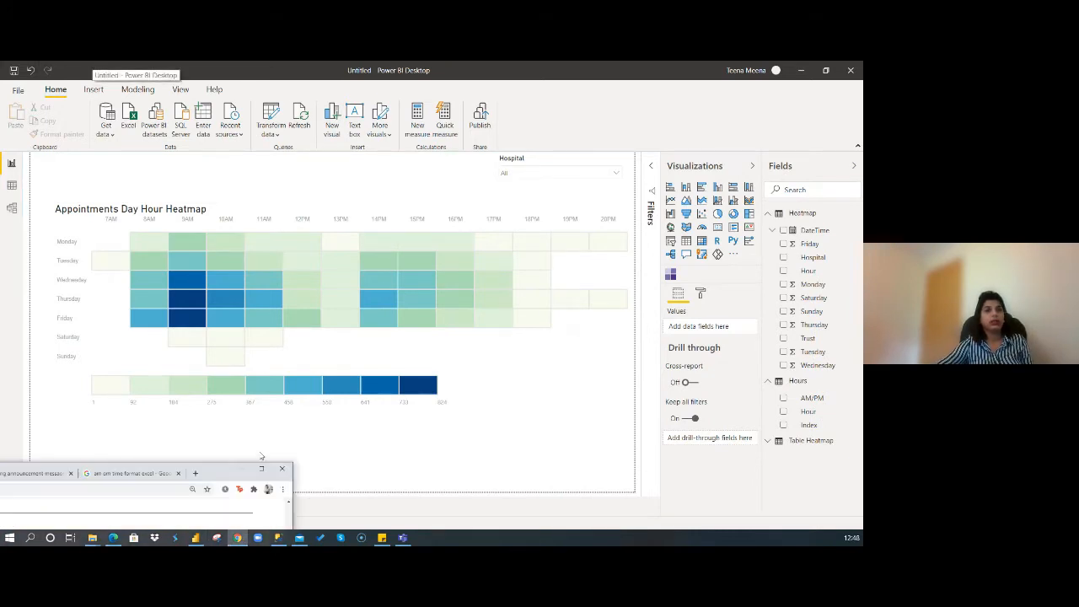
key("super+Right")
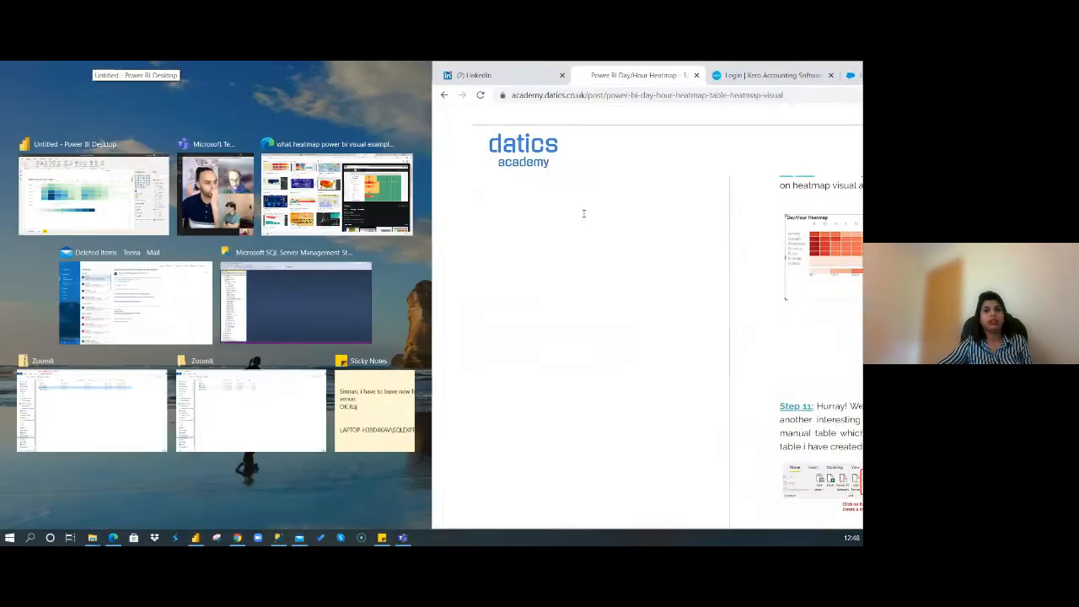
left_click(784, 70)
double_click(784, 70)
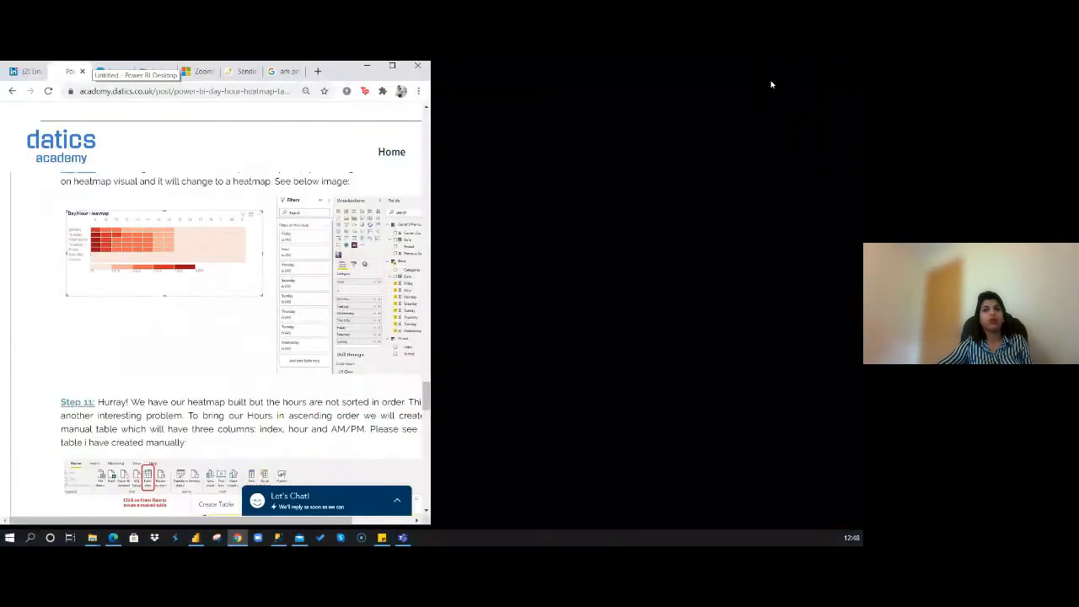
left_click(201, 93)
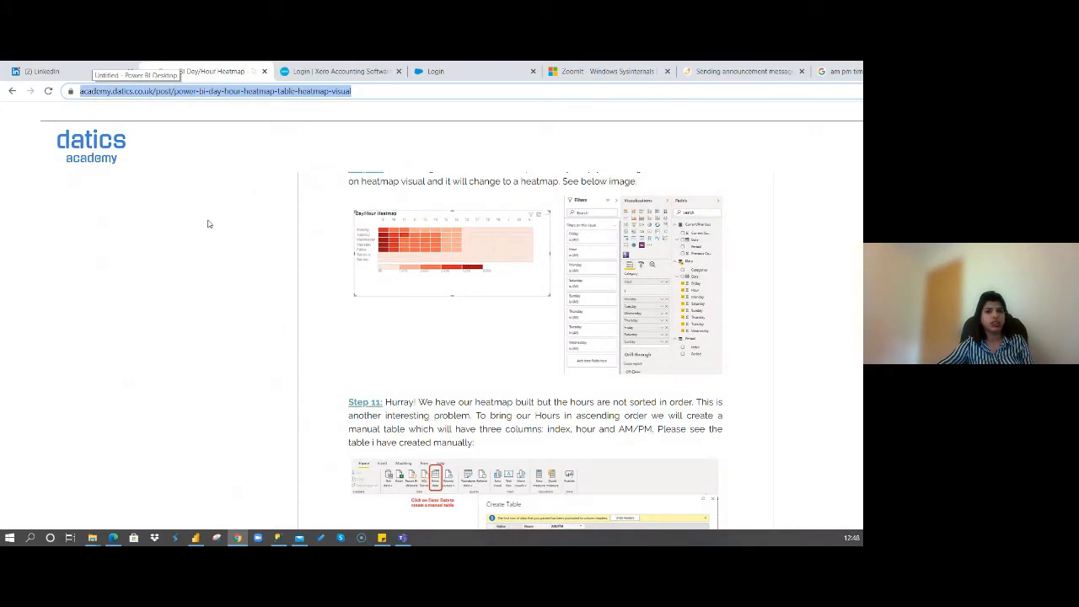
scroll(210, 232, "up", 15)
scroll(210, 232, "up", 15)
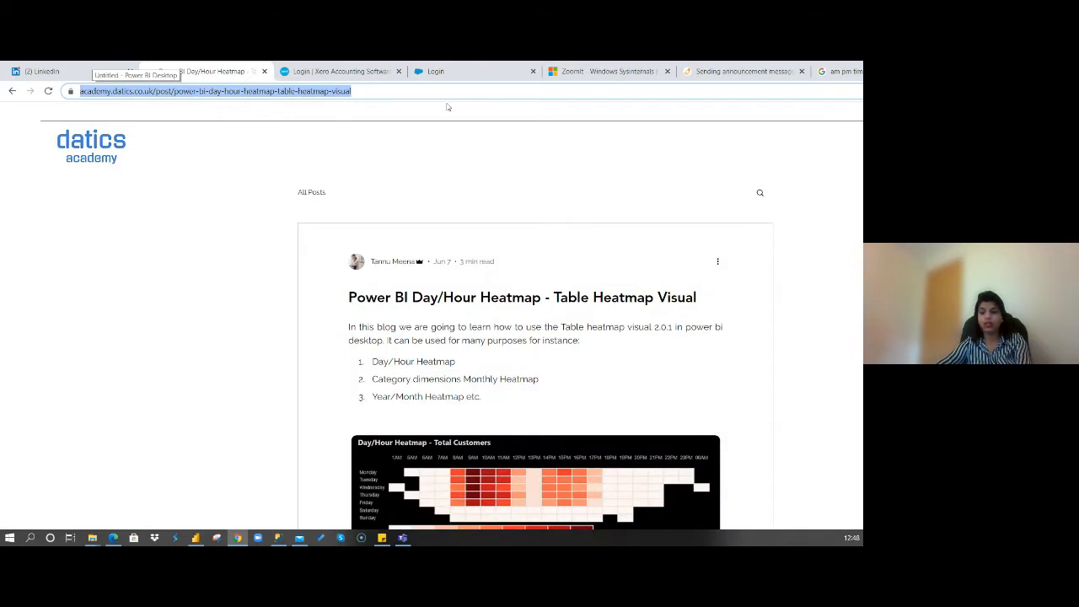
- Return to Power BI Desktop, inspect the Thursday 7AM cell of the appointments heatmap, and select the heatmap visual
left_click(107, 145)
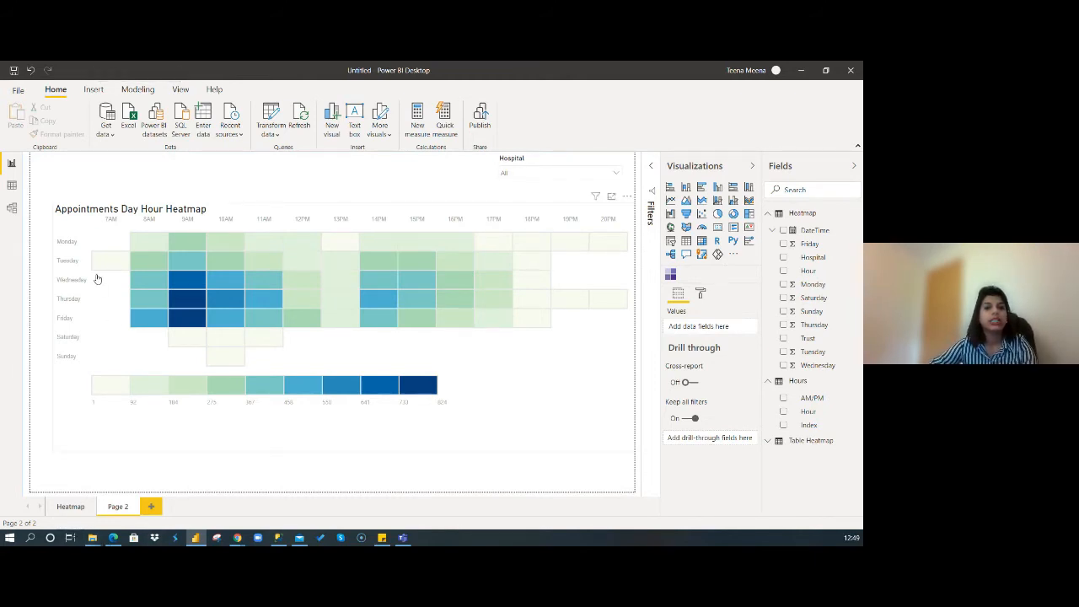
mouse_move(97, 280)
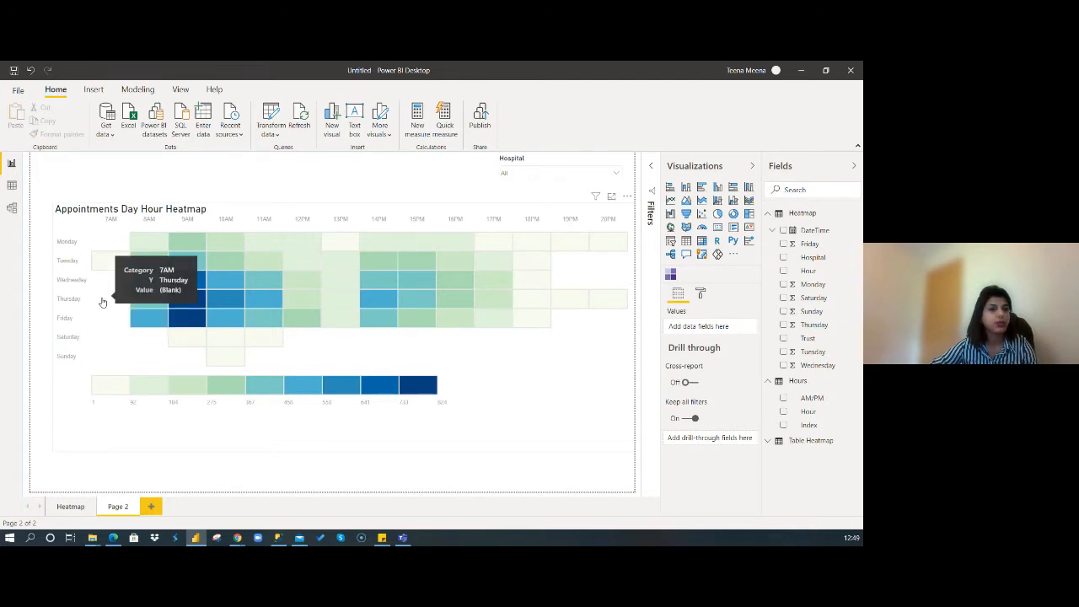
left_click(72, 413)
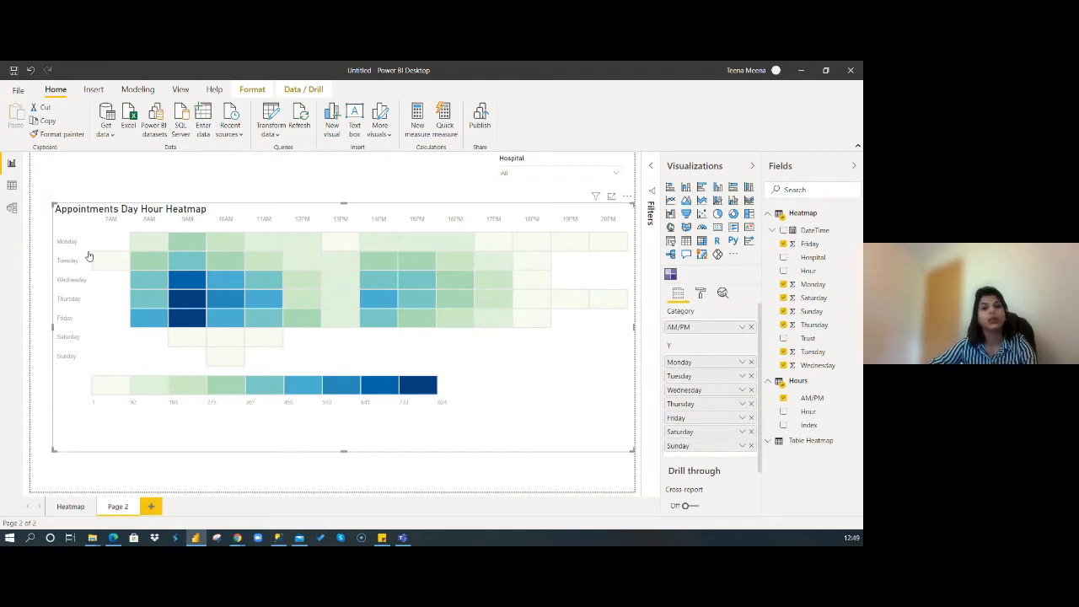
mouse_move(194, 334)
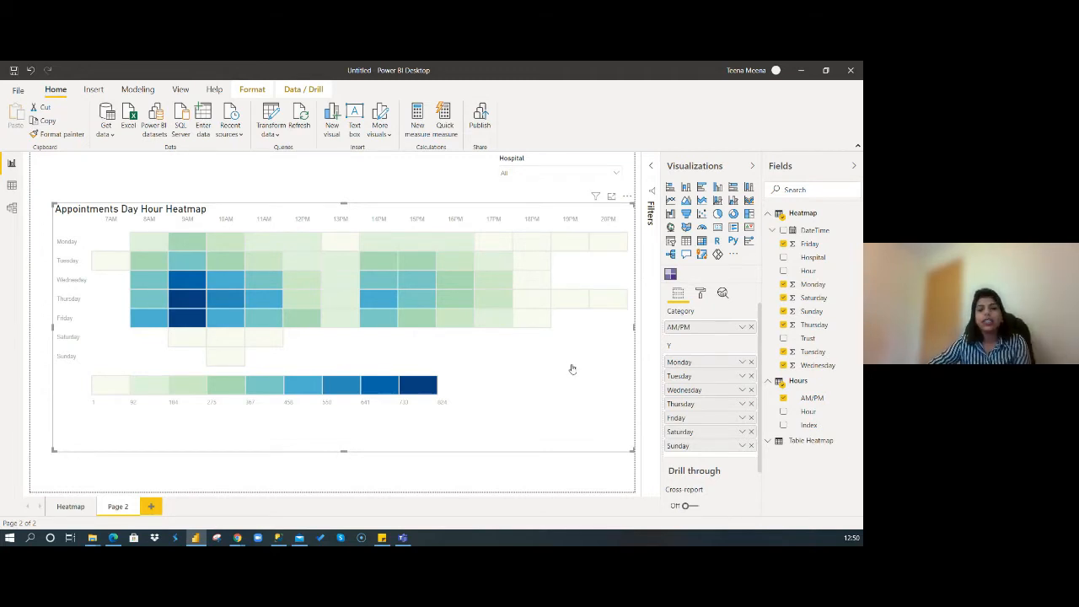
mouse_move(574, 369)
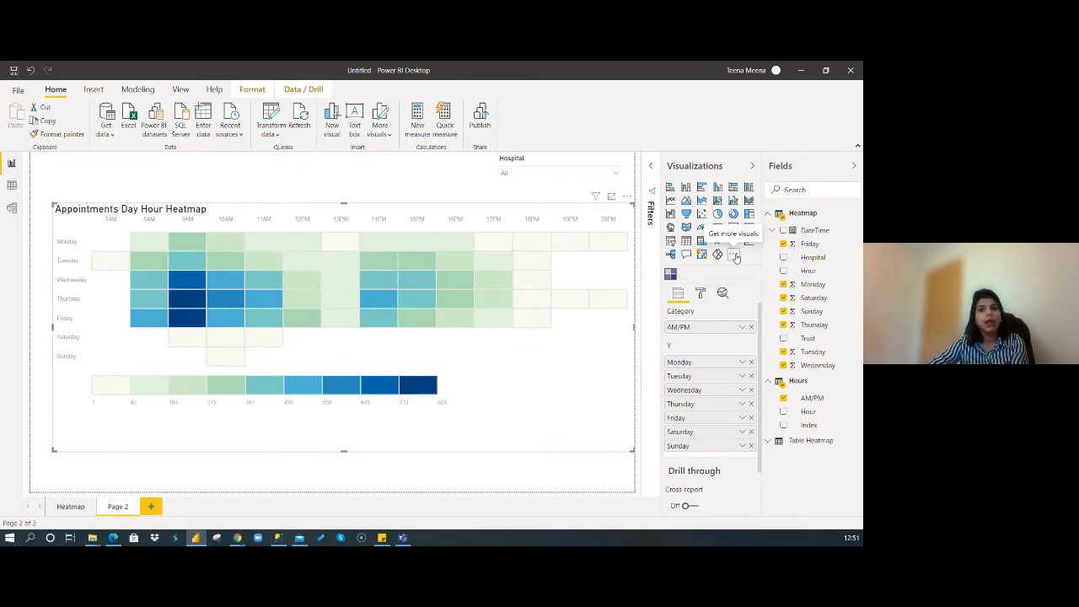
- Open the AppSource catalog of Power BI visuals and search all categories for the Table Heatmap visual
left_click(734, 255)
left_click(762, 261)
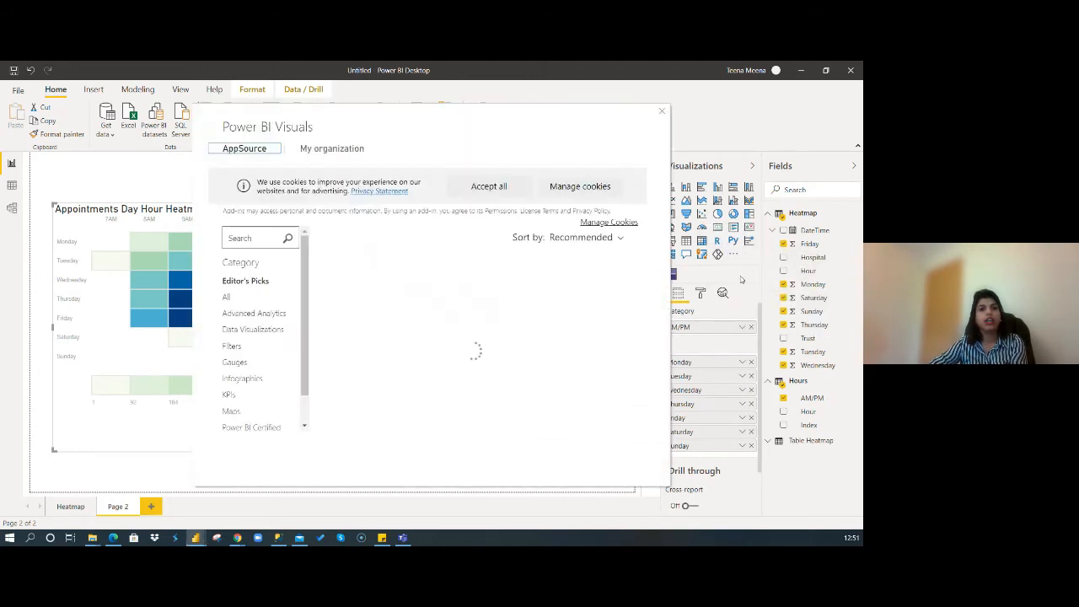
left_click(227, 301)
left_click(255, 237)
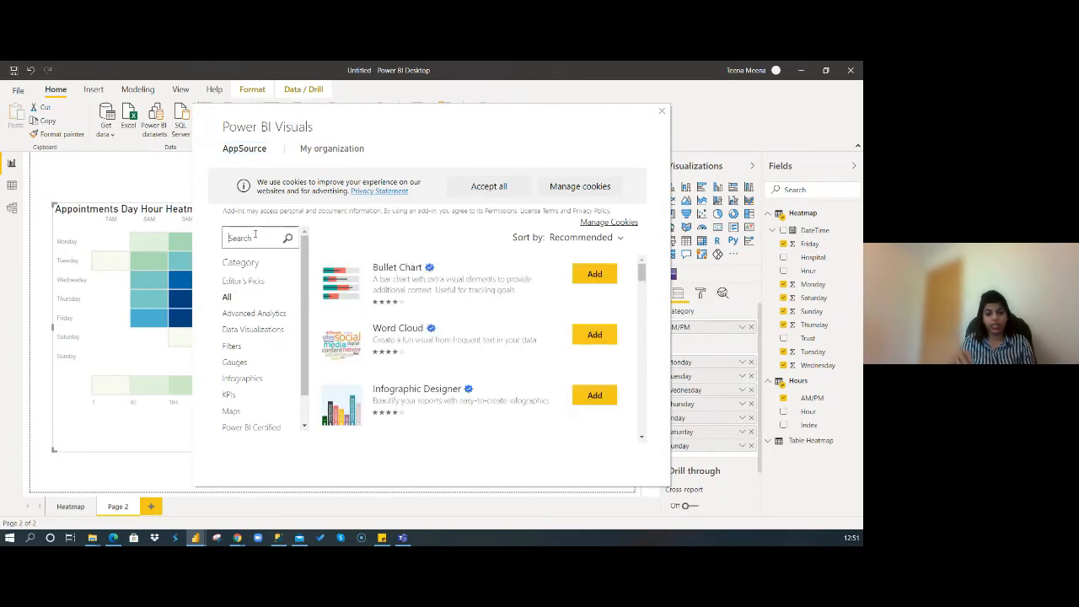
type("table")
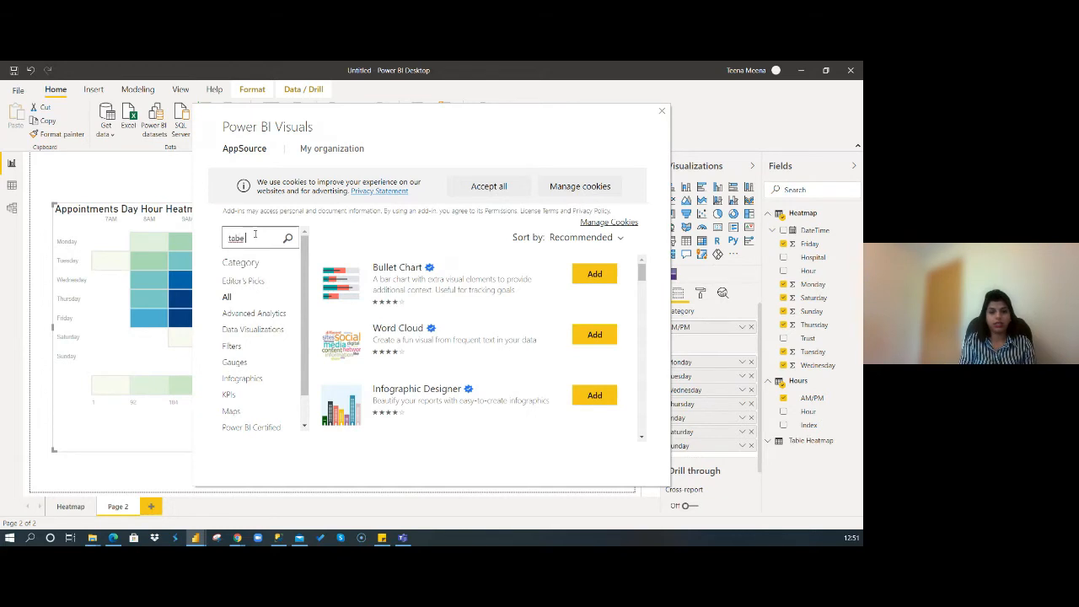
type(" heatmap")
key("Return")
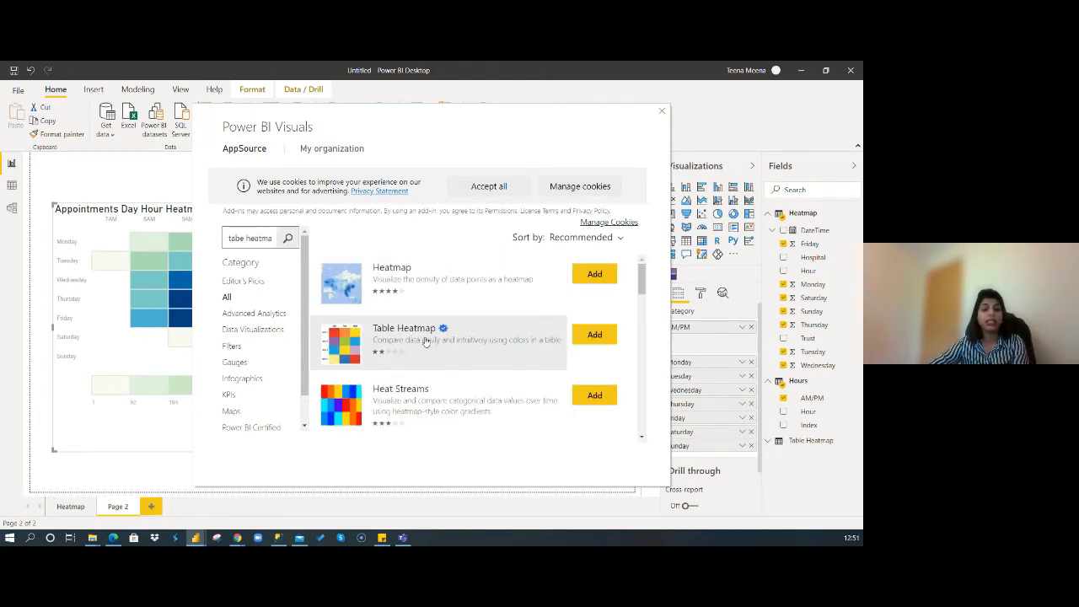
- Add the Table Heatmap visual from AppSource, updating the report's existing copy
left_click(595, 336)
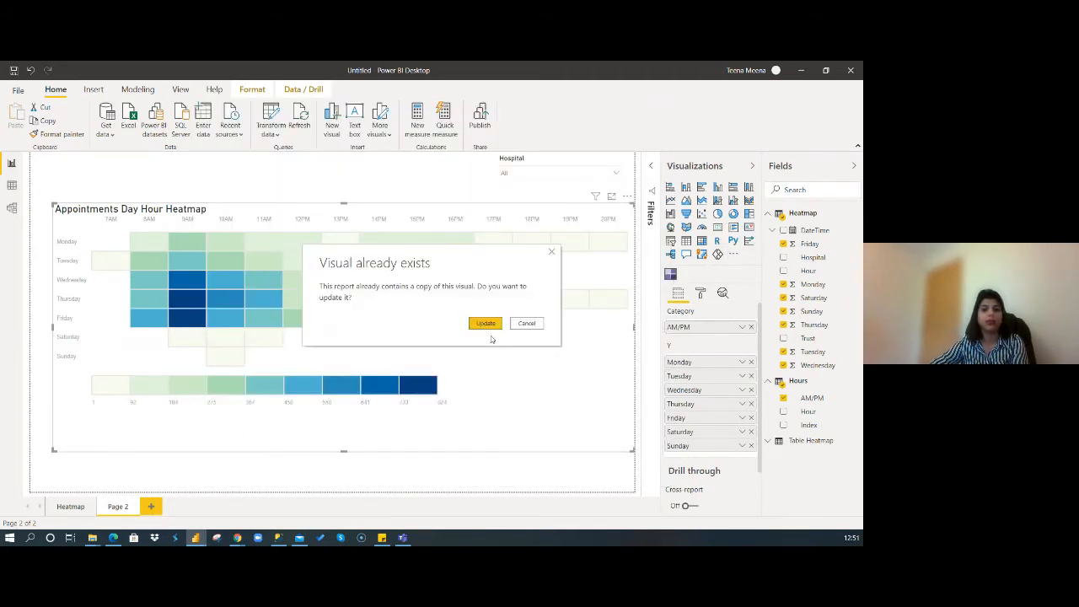
left_click(487, 323)
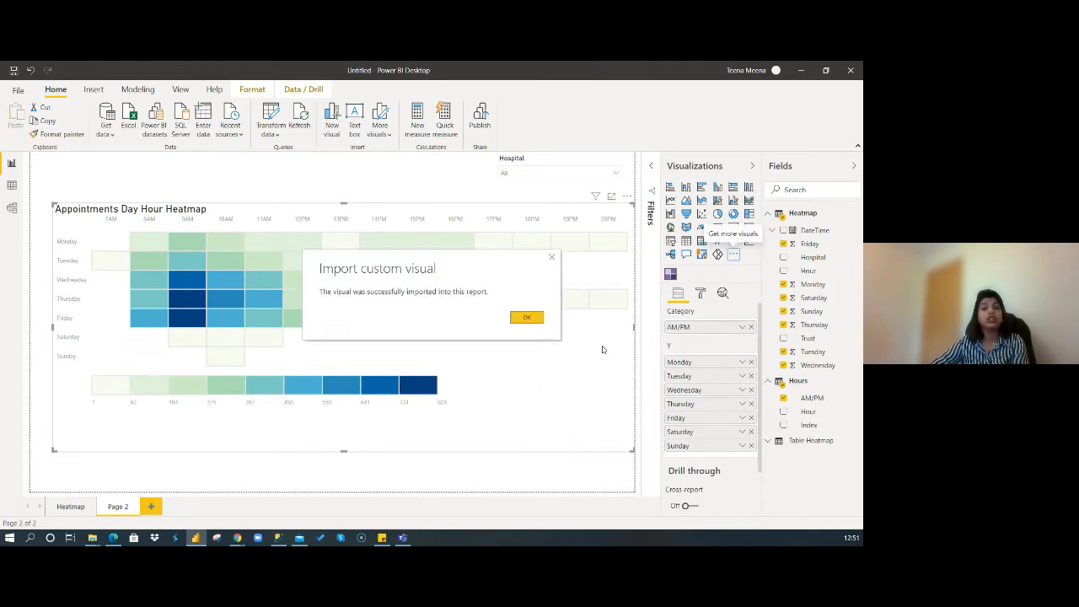
left_click(526, 317)
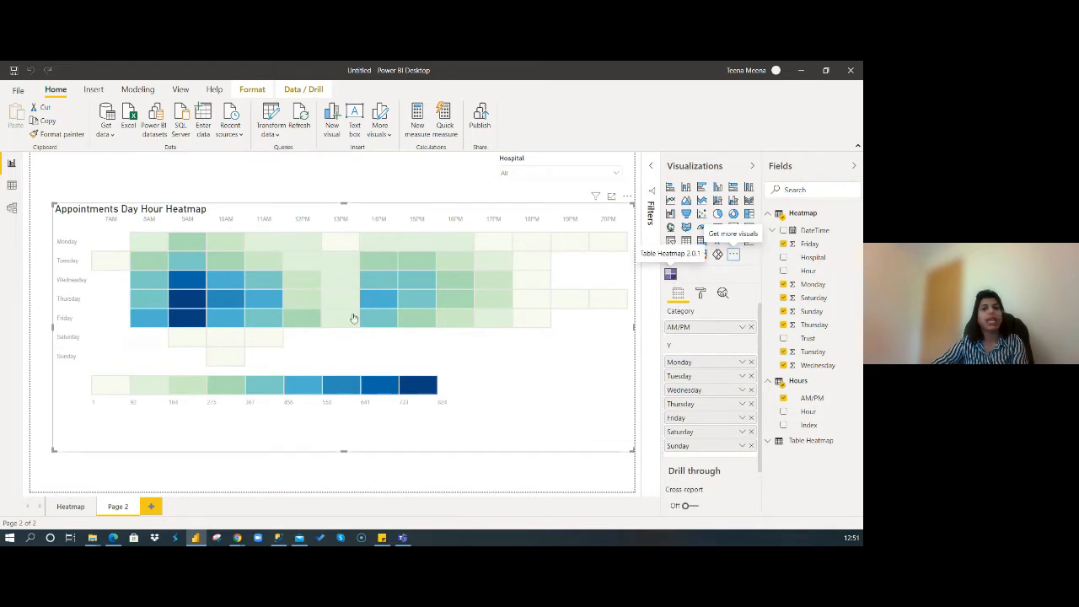
mouse_move(544, 357)
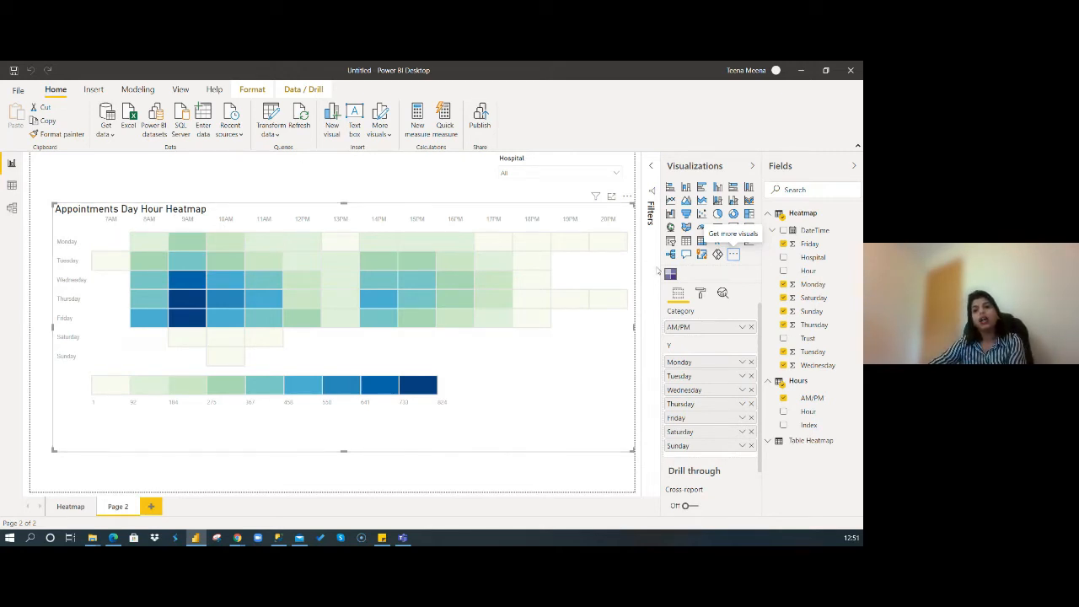
- Try the BuGn and OrRd Colorbrewer schemes on the heatmap, and set the scheme back to GnBu
left_click(701, 293)
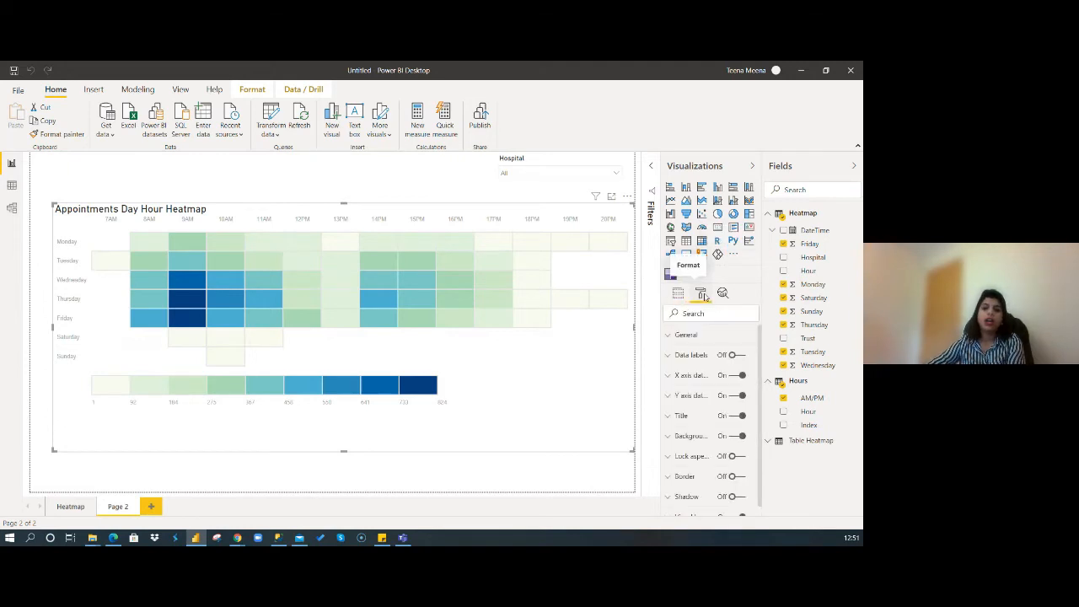
left_click(693, 336)
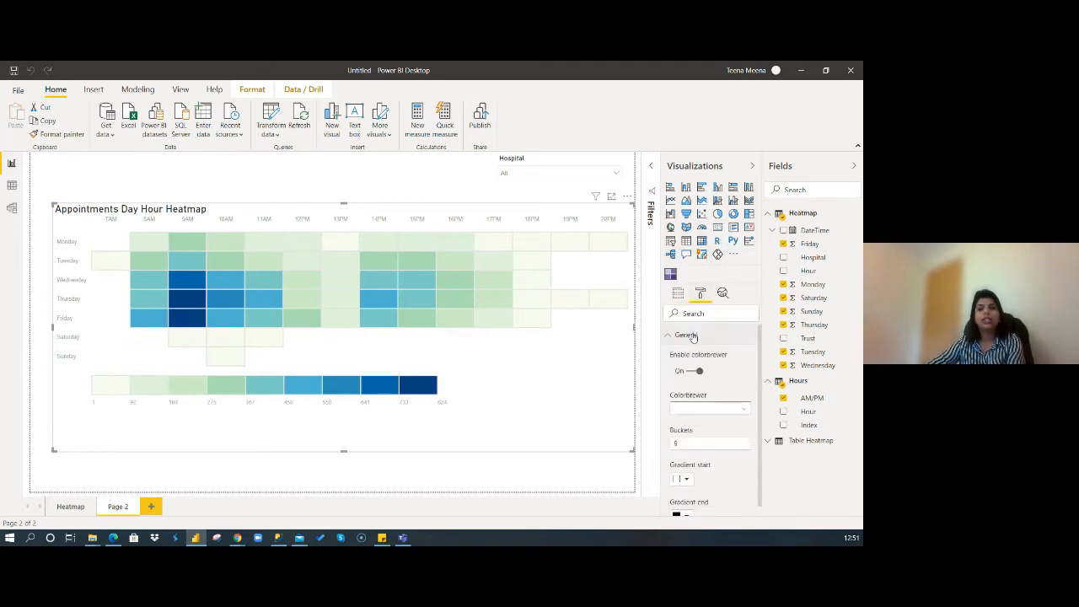
left_click(705, 408)
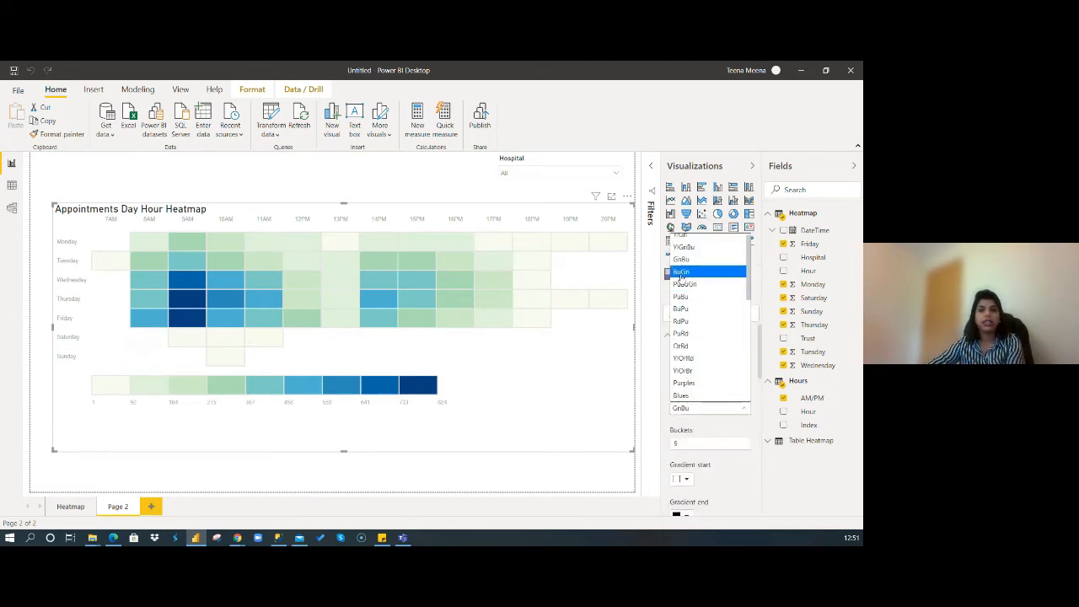
left_click(706, 408)
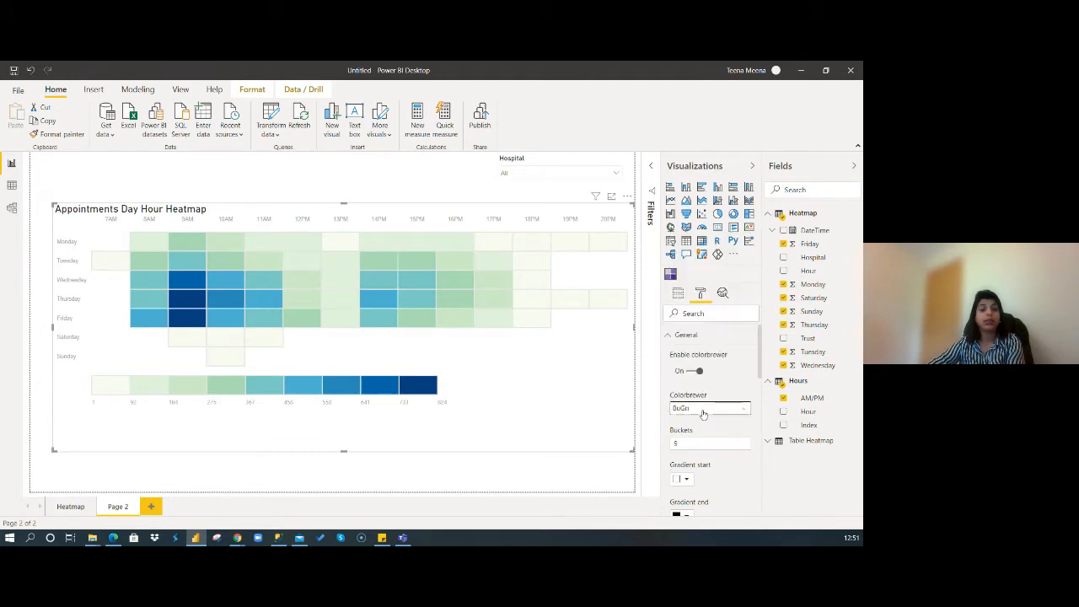
left_click(703, 409)
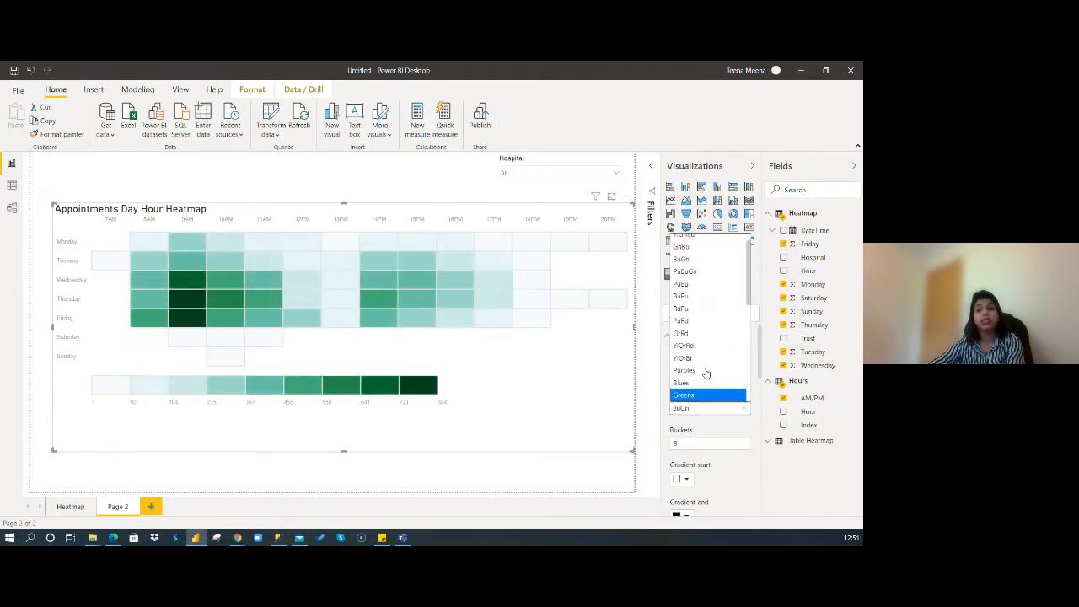
left_click(699, 333)
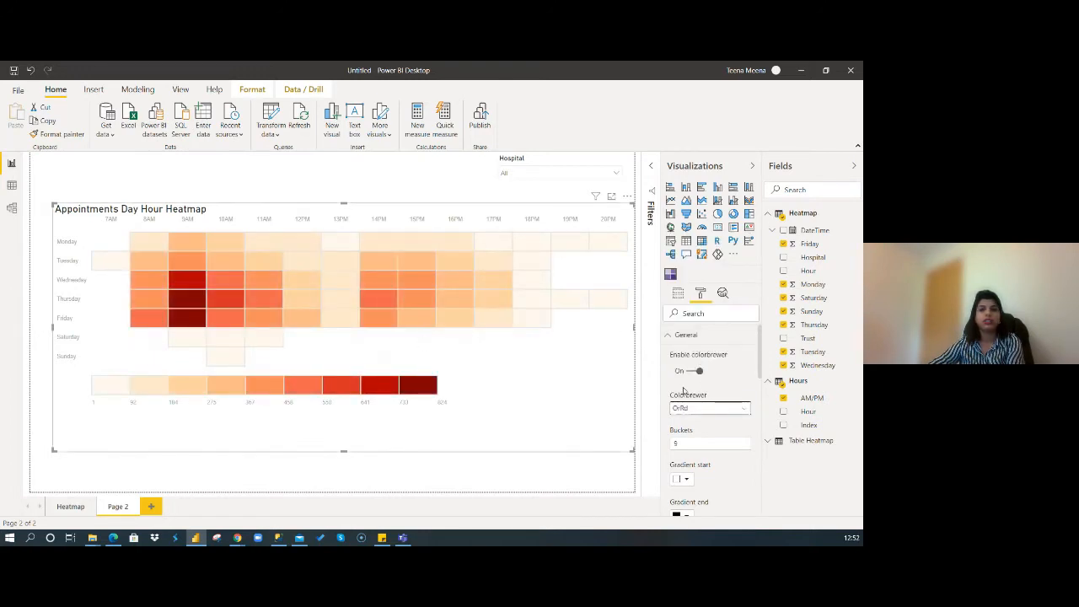
left_click(708, 408)
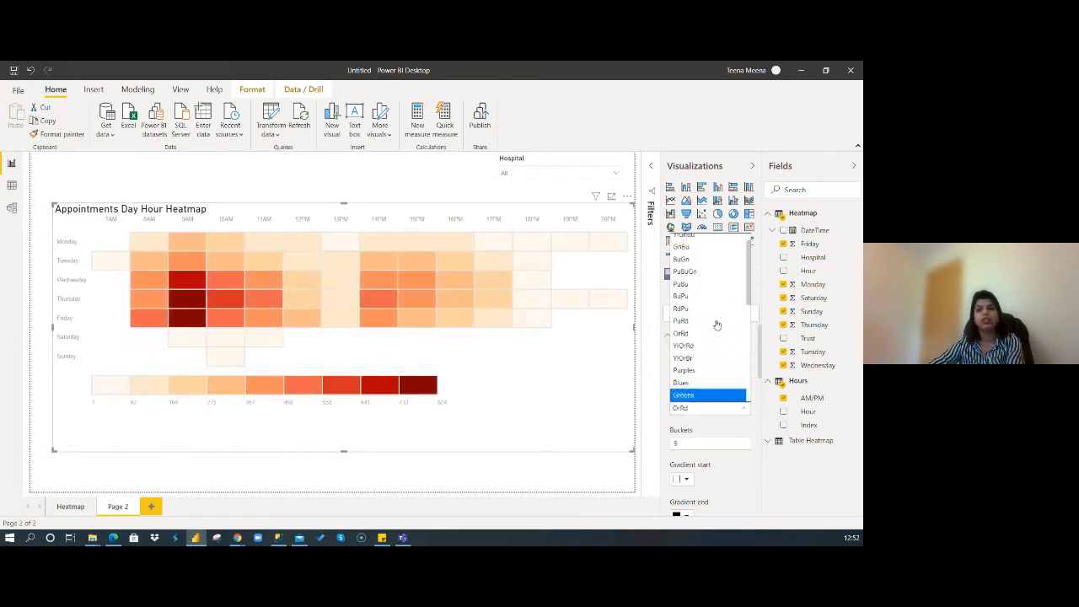
left_click(684, 247)
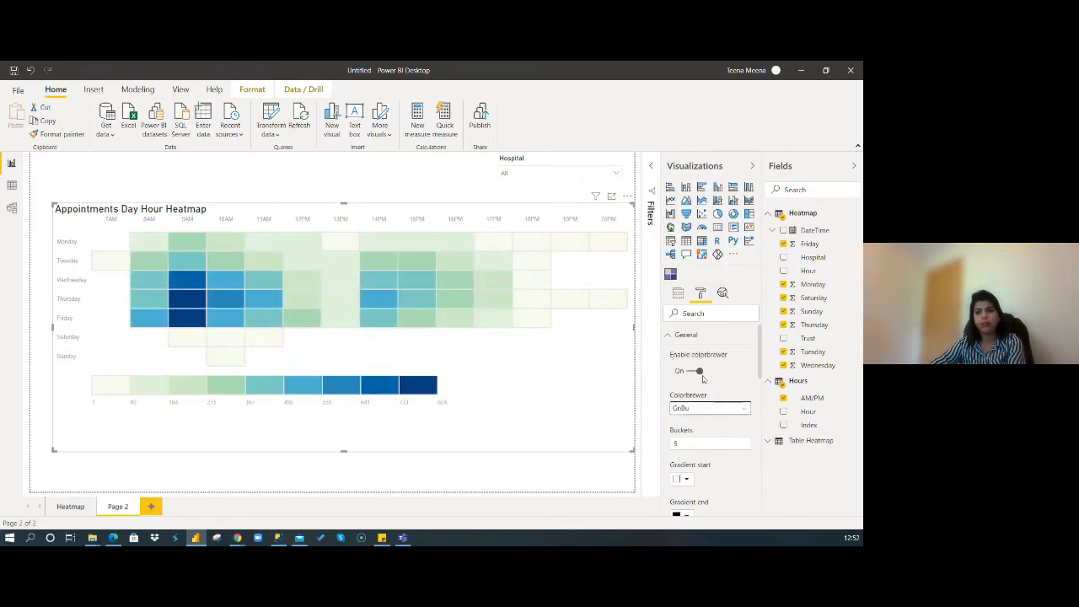
- Try 5 buckets for the heatmap's color scale, and set the number of buckets back to 9
left_click(670, 444)
left_click_drag(665, 443, 660, 443)
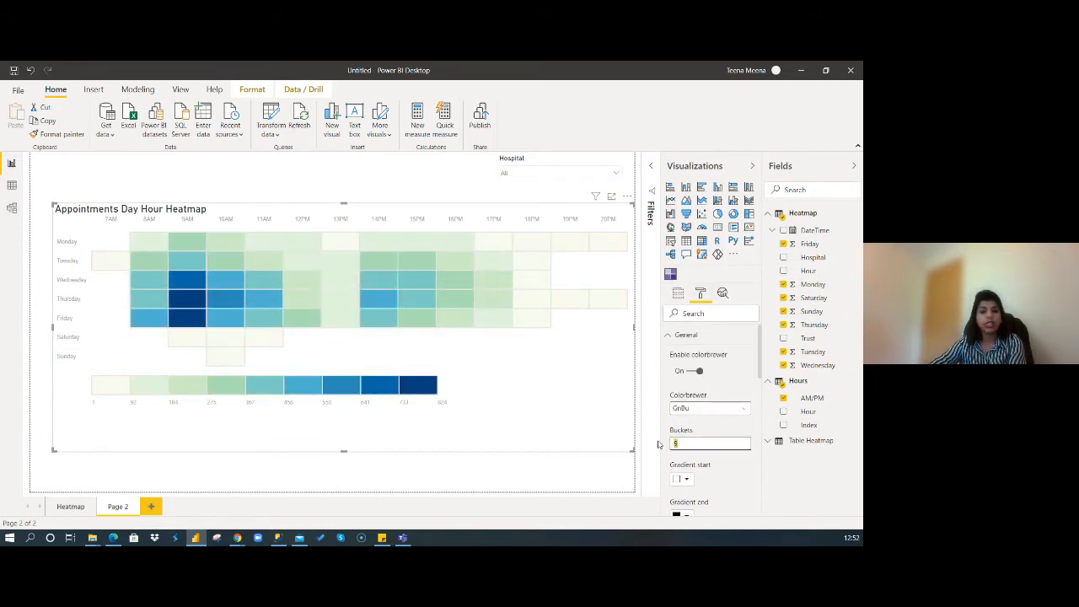
type("5")
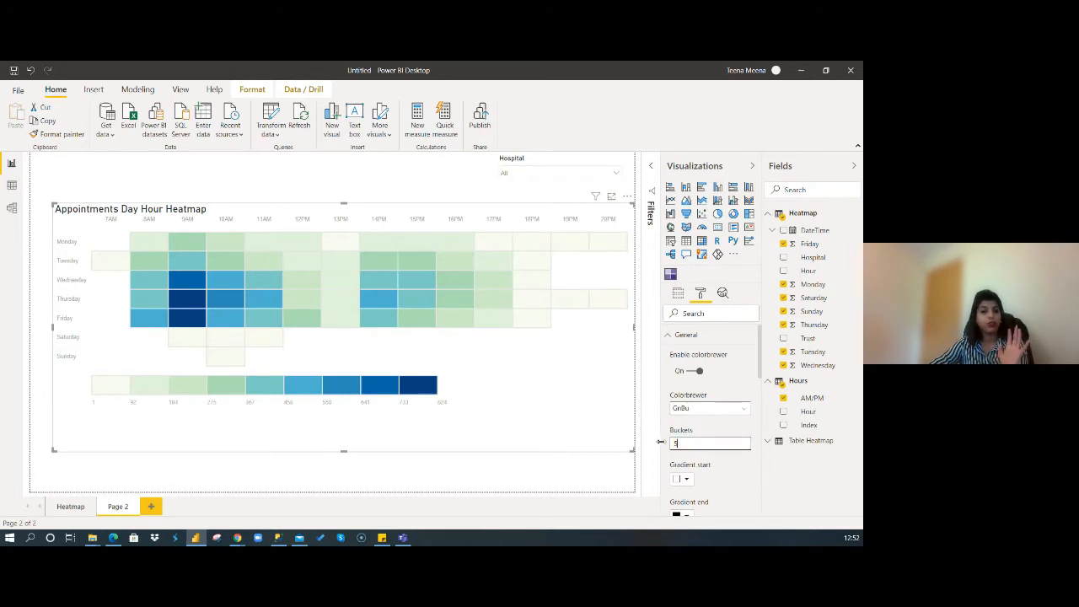
key("Return")
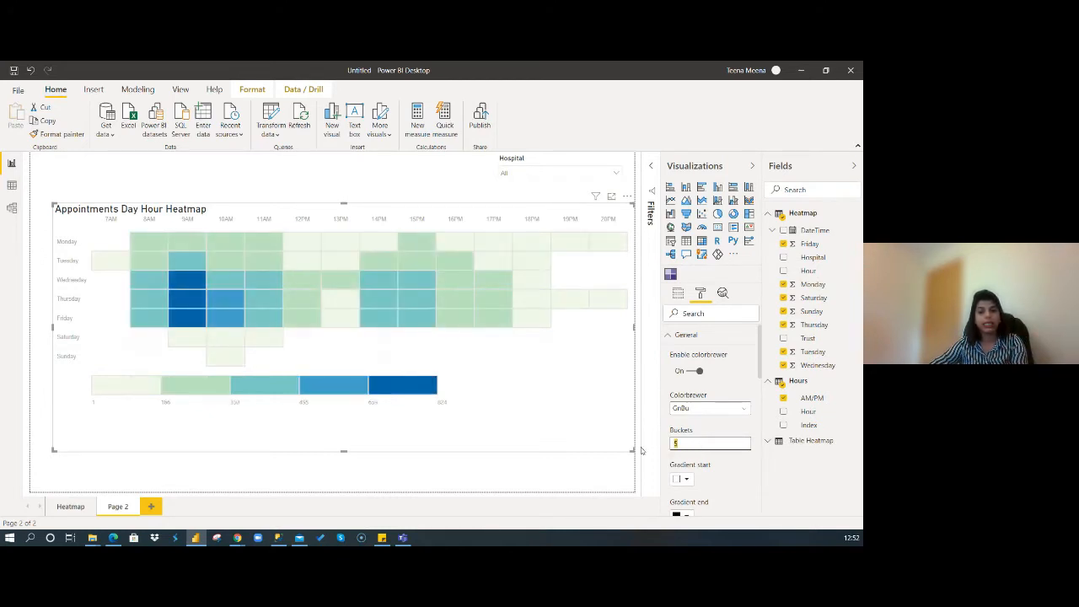
type("9")
key("Return")
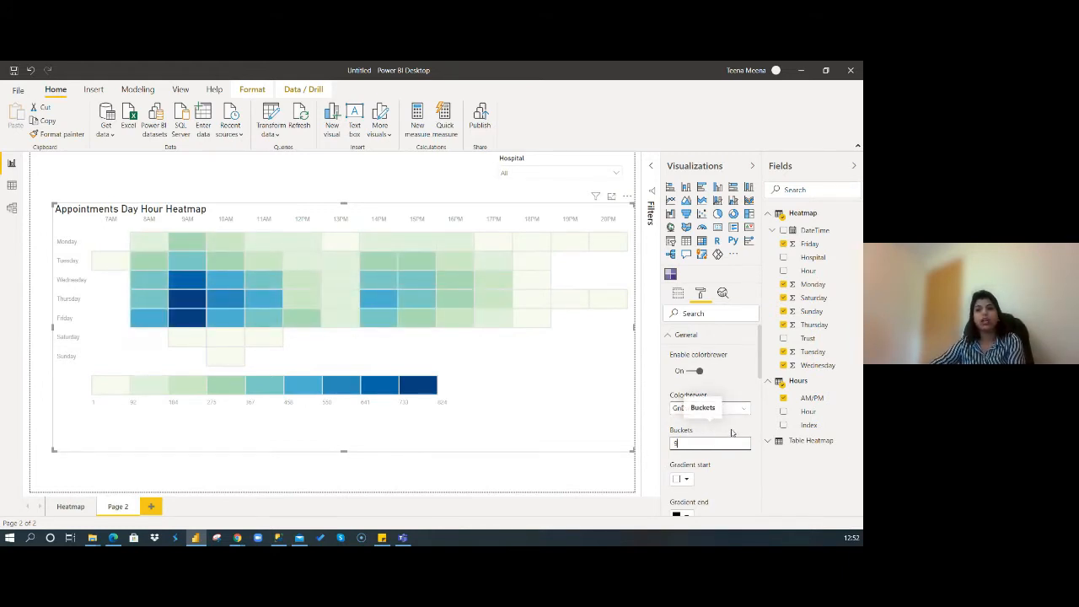
- Try color-filling the heatmap cells that have null values, turn that fill off again, and inspect the cell and legend tooltips
scroll(715, 377, "down", 3)
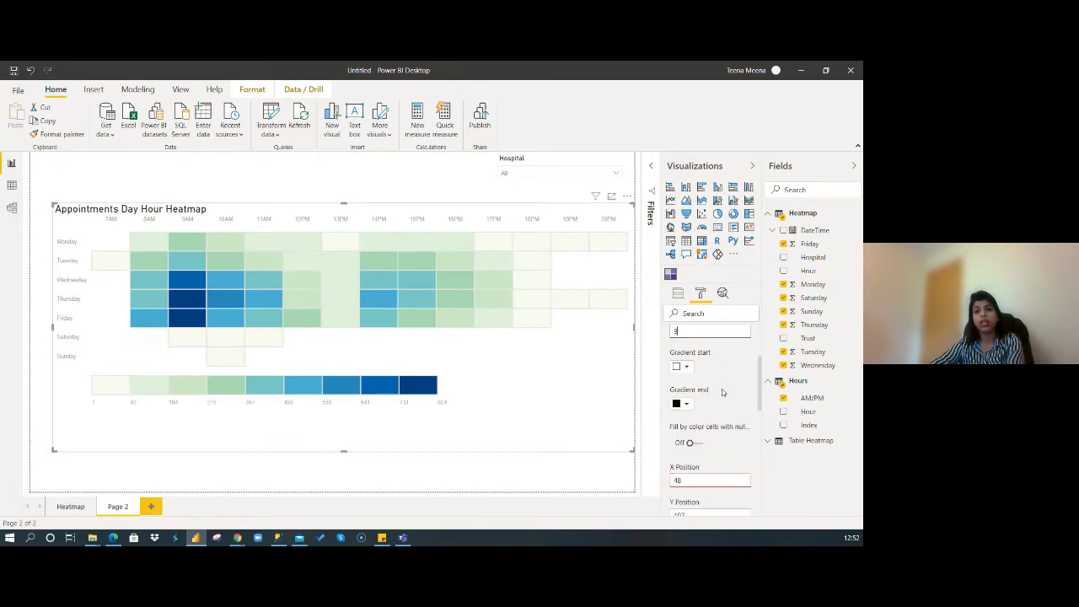
left_click(699, 443)
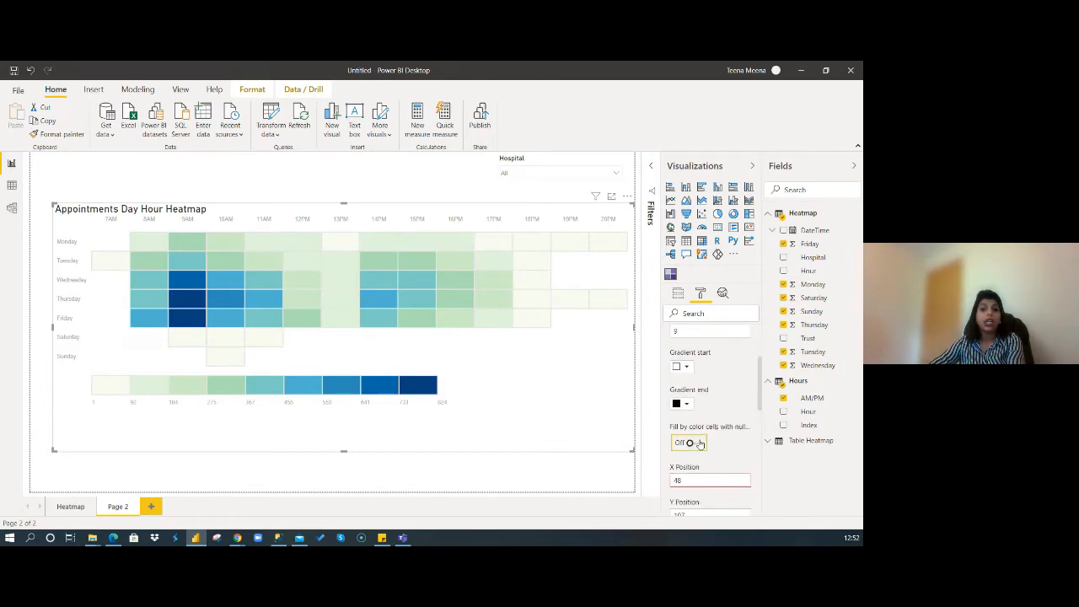
left_click(699, 444)
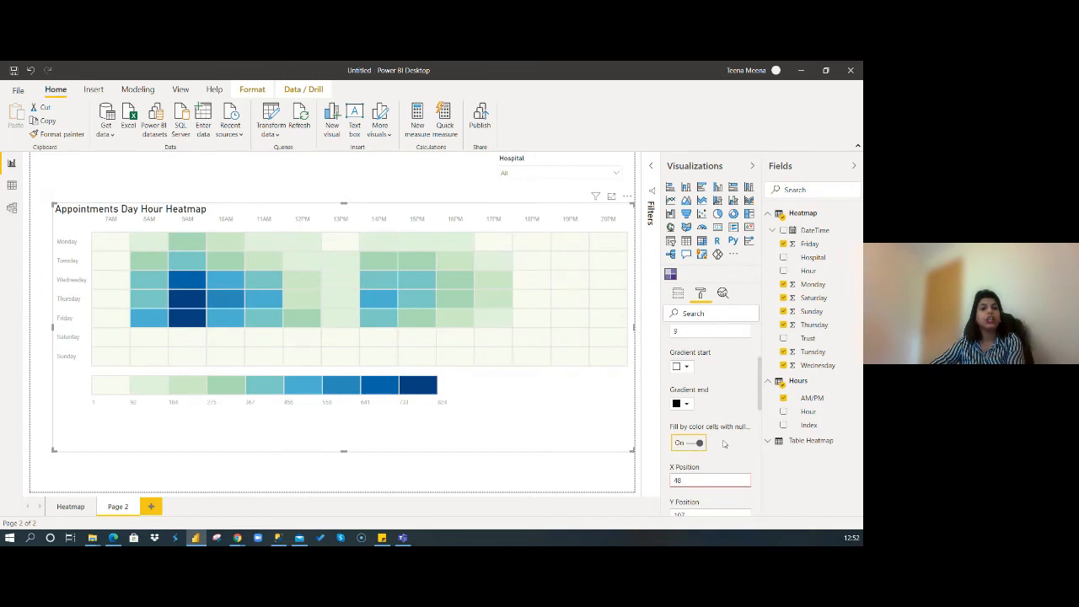
mouse_move(116, 389)
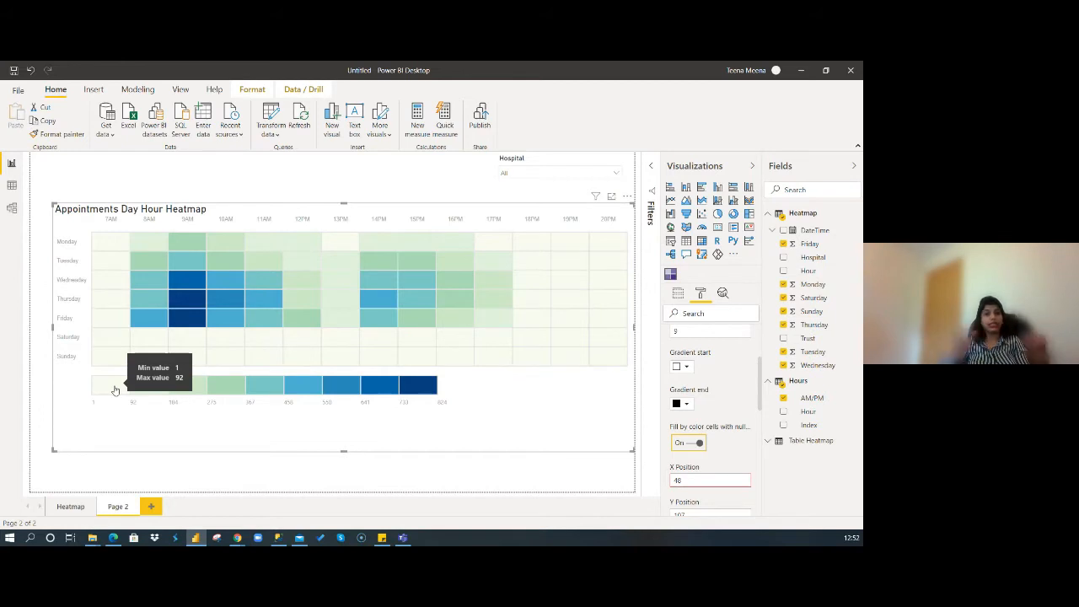
left_click(691, 444)
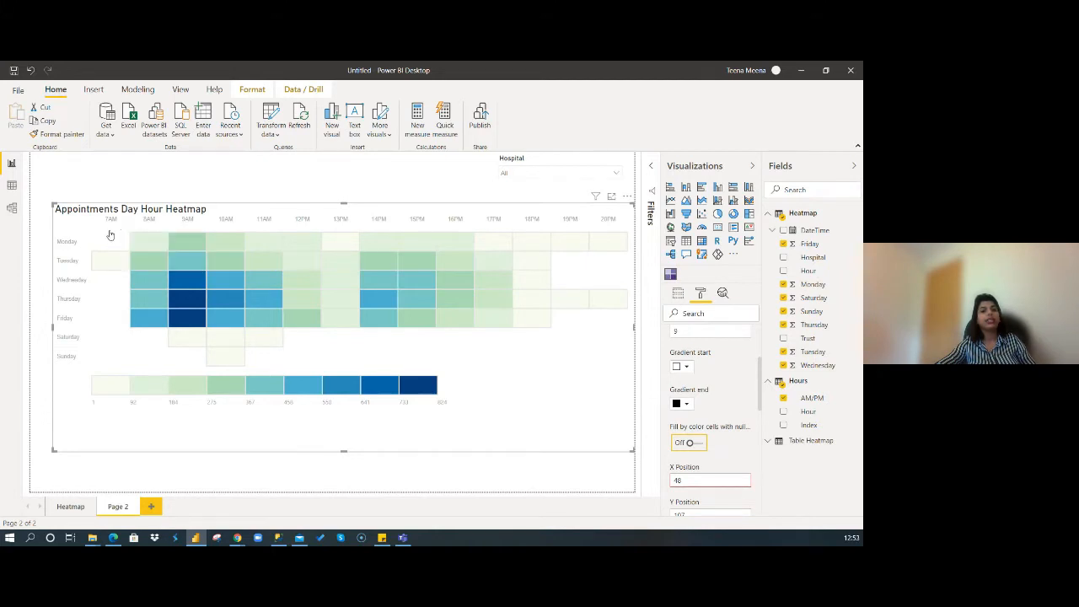
mouse_move(108, 243)
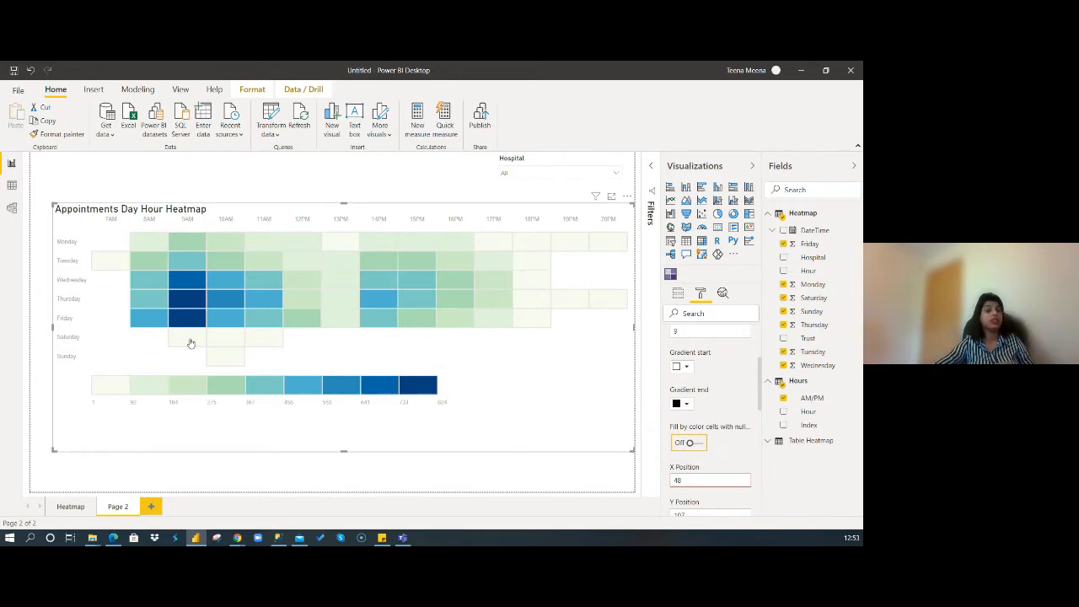
mouse_move(191, 343)
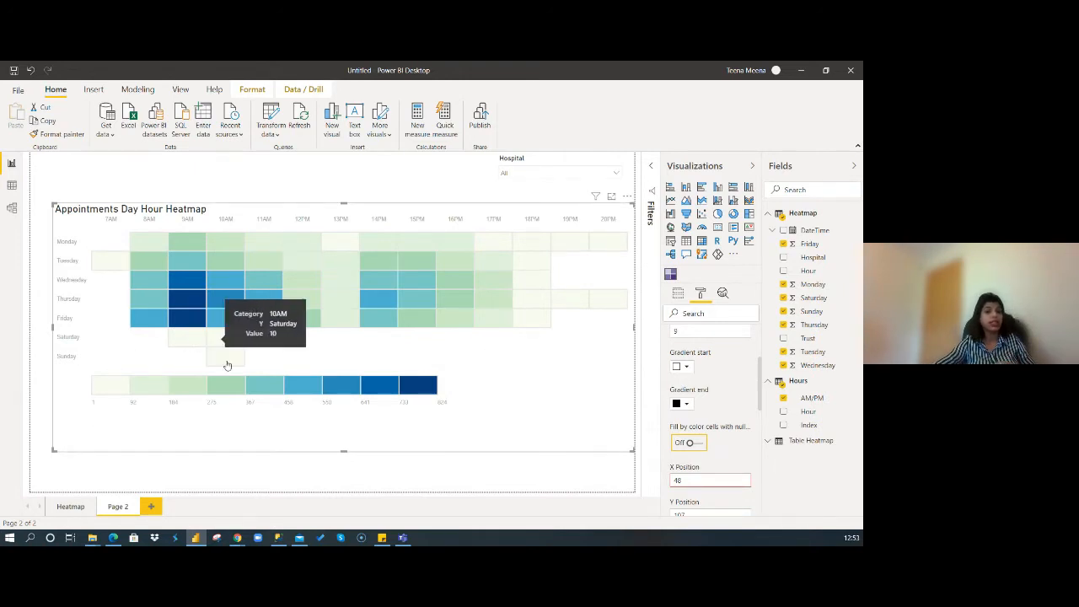
mouse_move(226, 363)
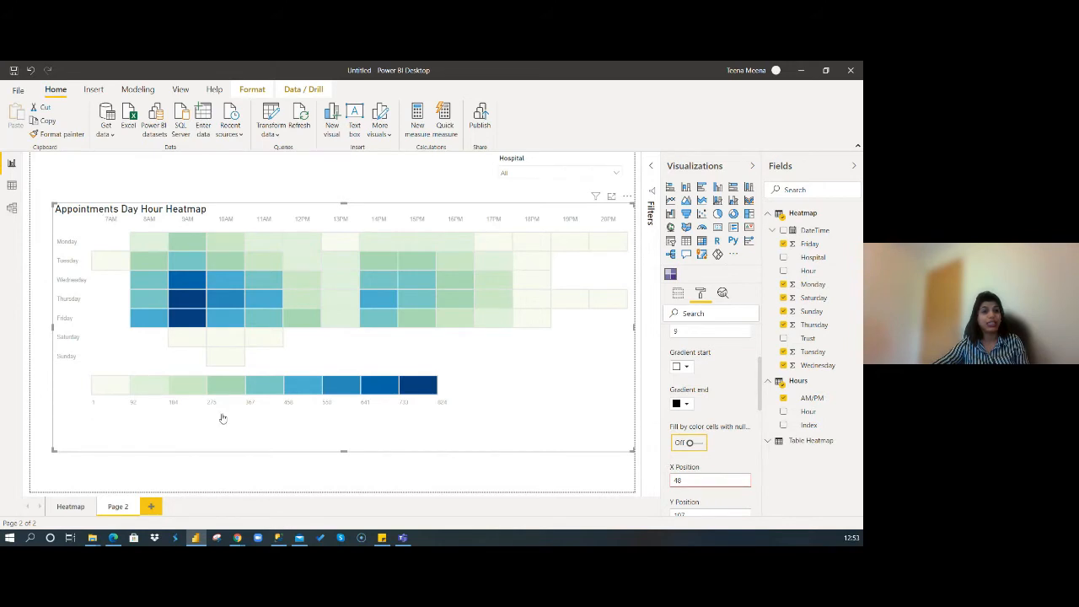
mouse_move(291, 406)
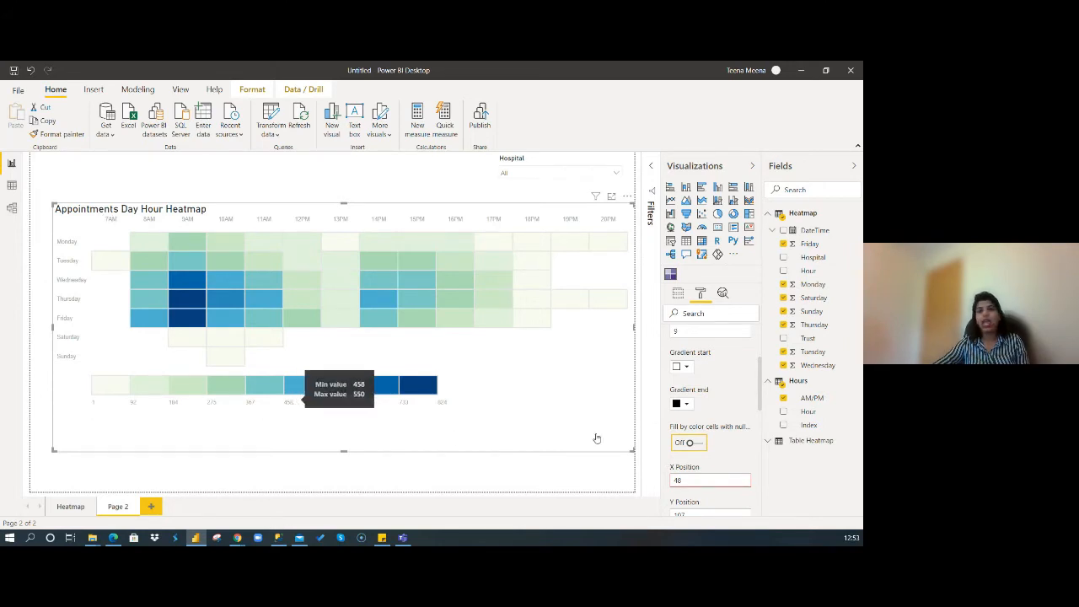
- Compare 5 buckets against 9 on the heatmap's legend once more, restore 9, and look through the remaining General options
scroll(726, 385, "up", 1)
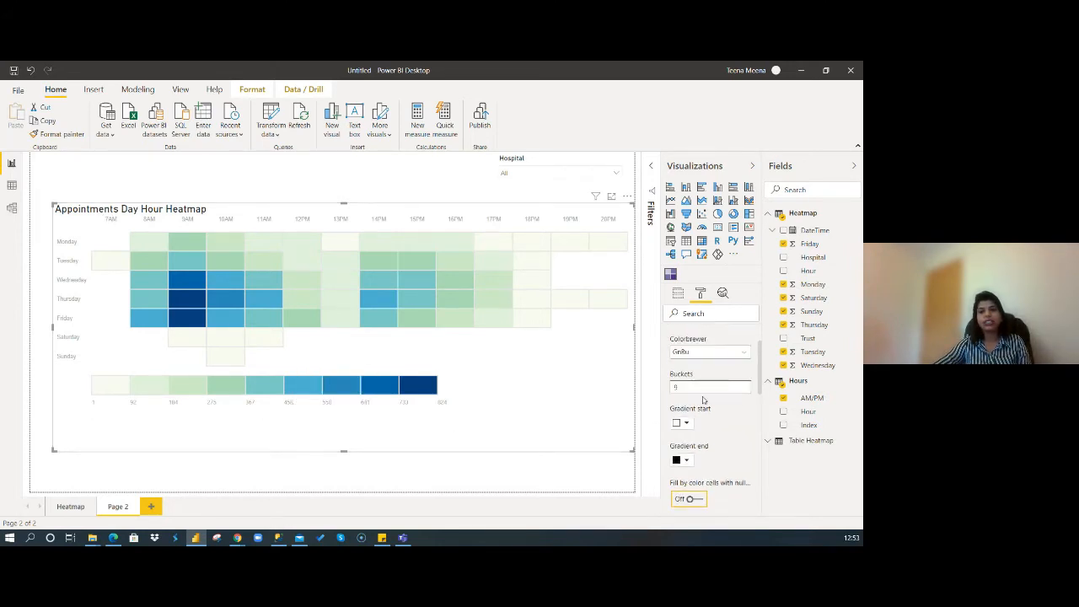
double_click(726, 386)
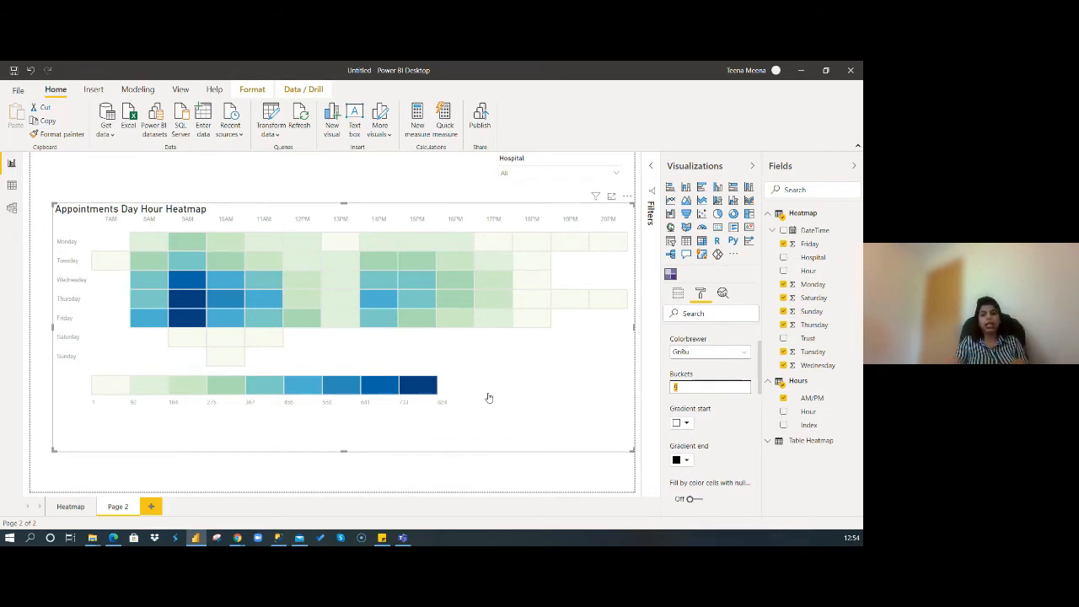
key("BackSpace")
type("5")
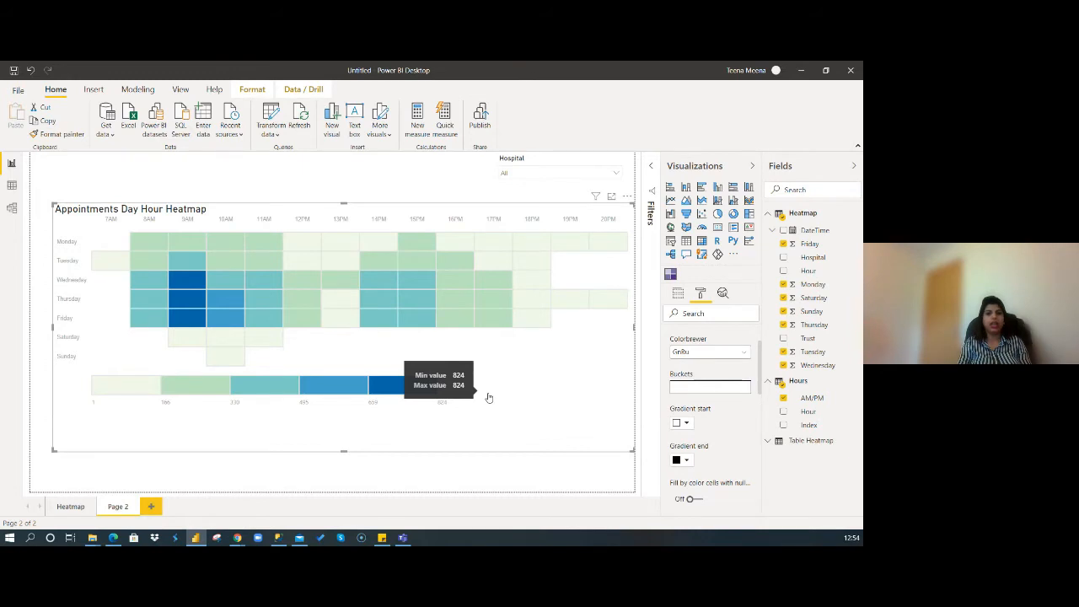
type("59")
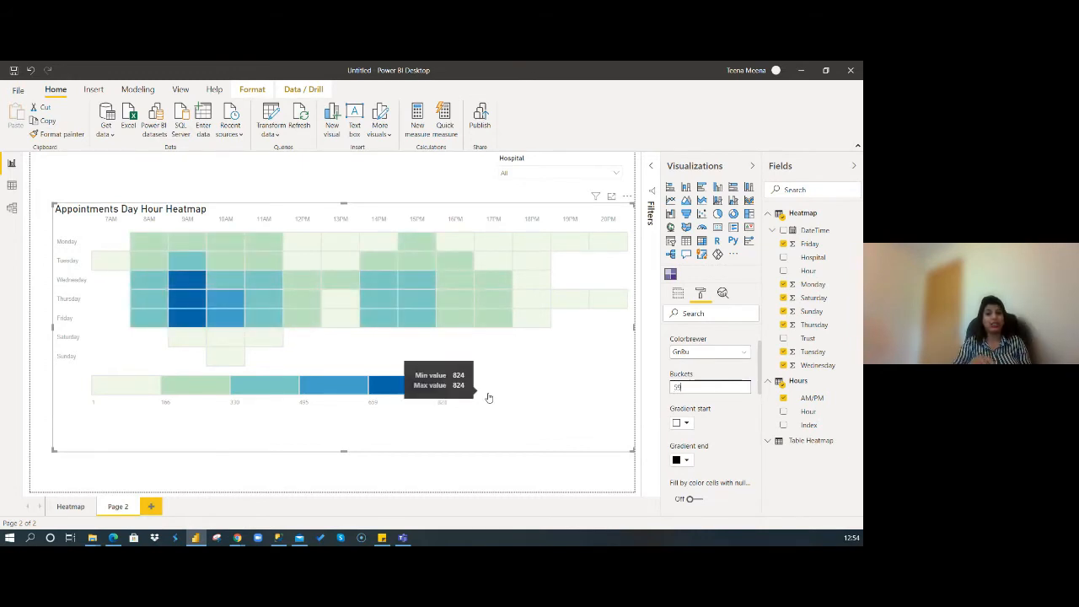
key("BackSpace")
key("BackSpace")
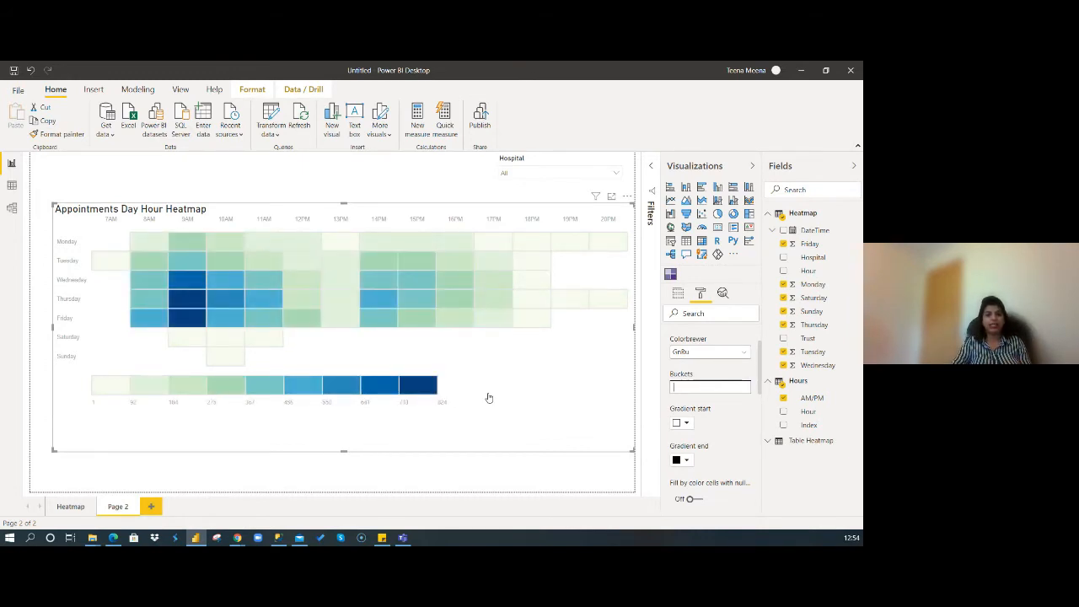
type("9")
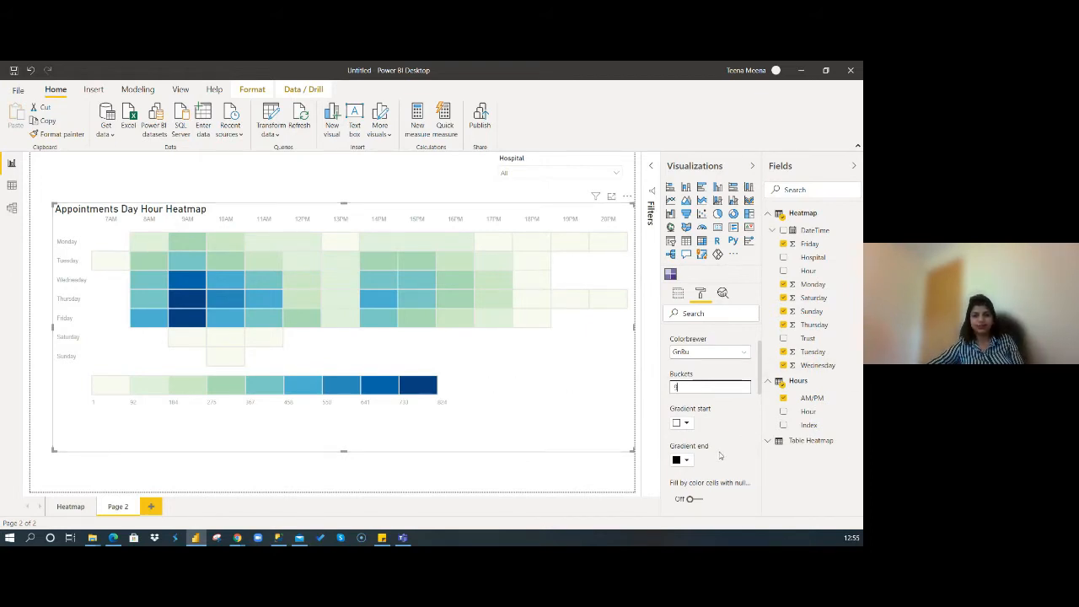
scroll(720, 455, "down", 3)
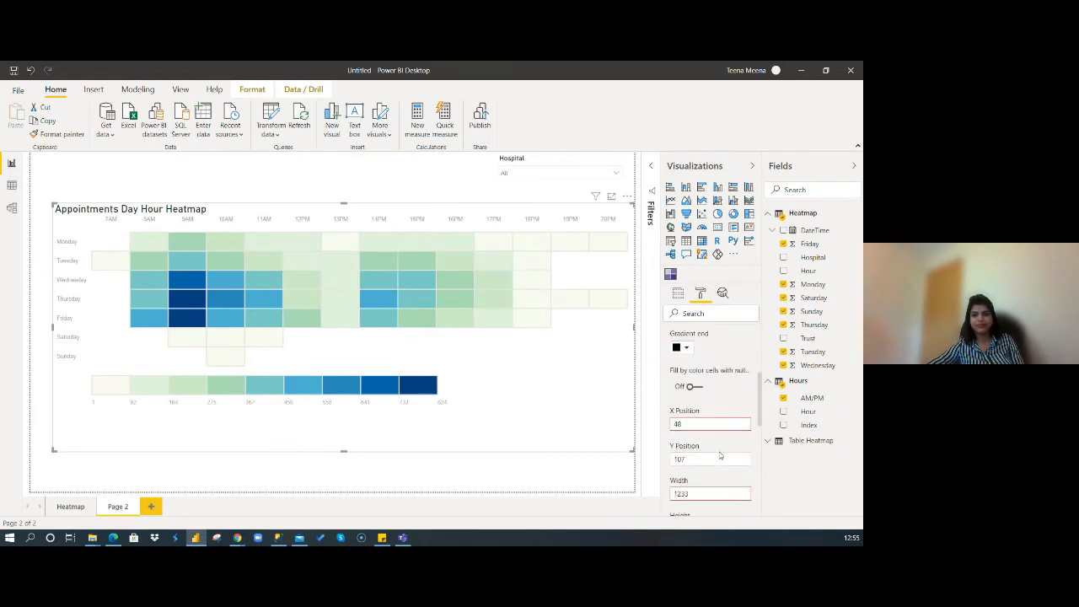
scroll(721, 455, "down", 3)
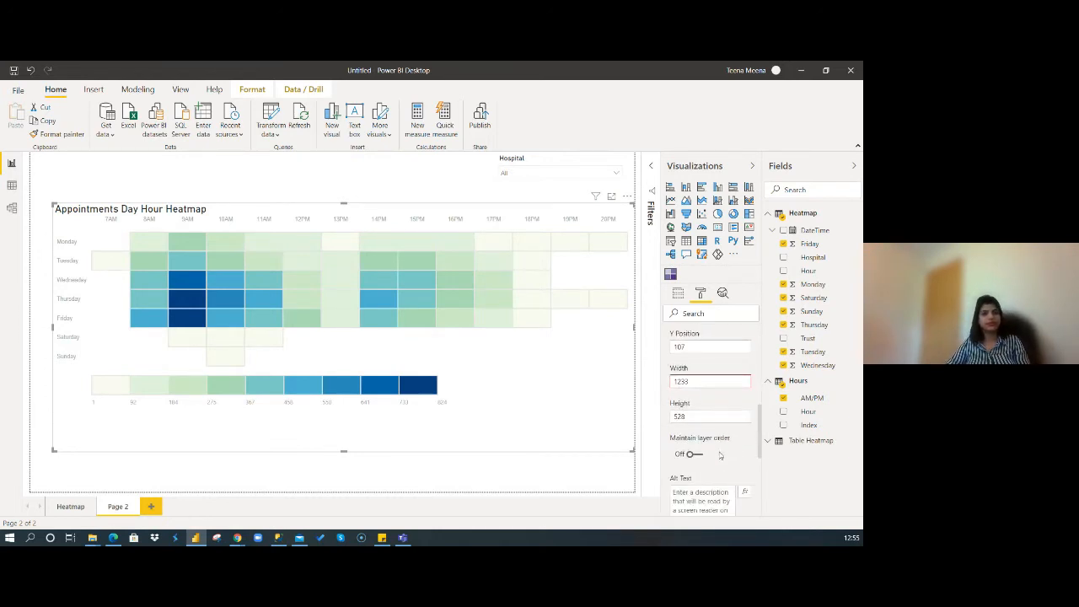
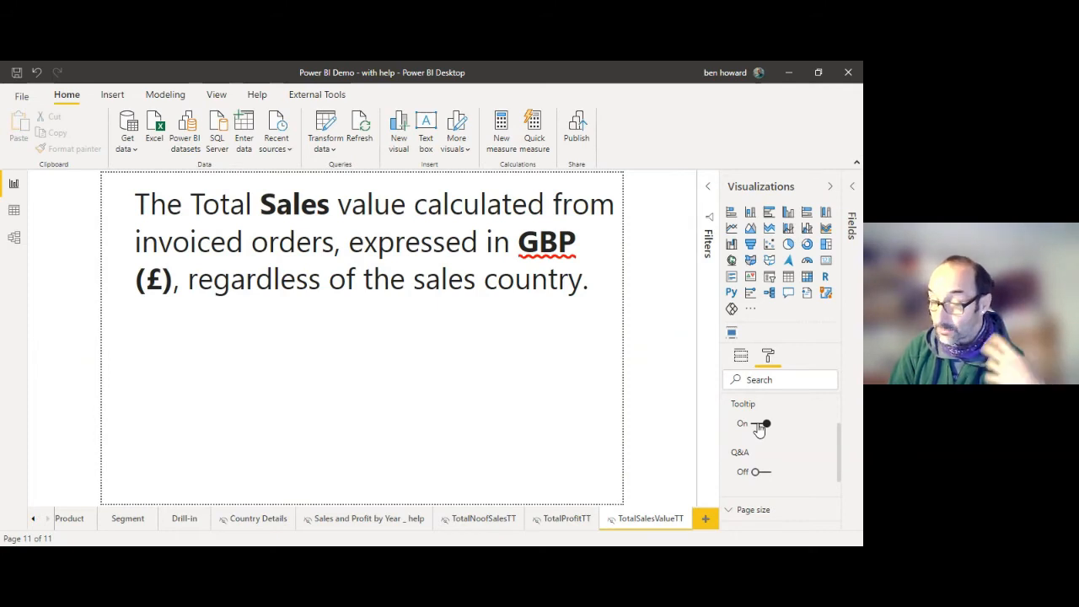
- Keep the TotalSalesValueTT page's size type at Custom and reduce its height to 70 pixels, trying 80 and 75 first
scroll(762, 428, "down", 1)
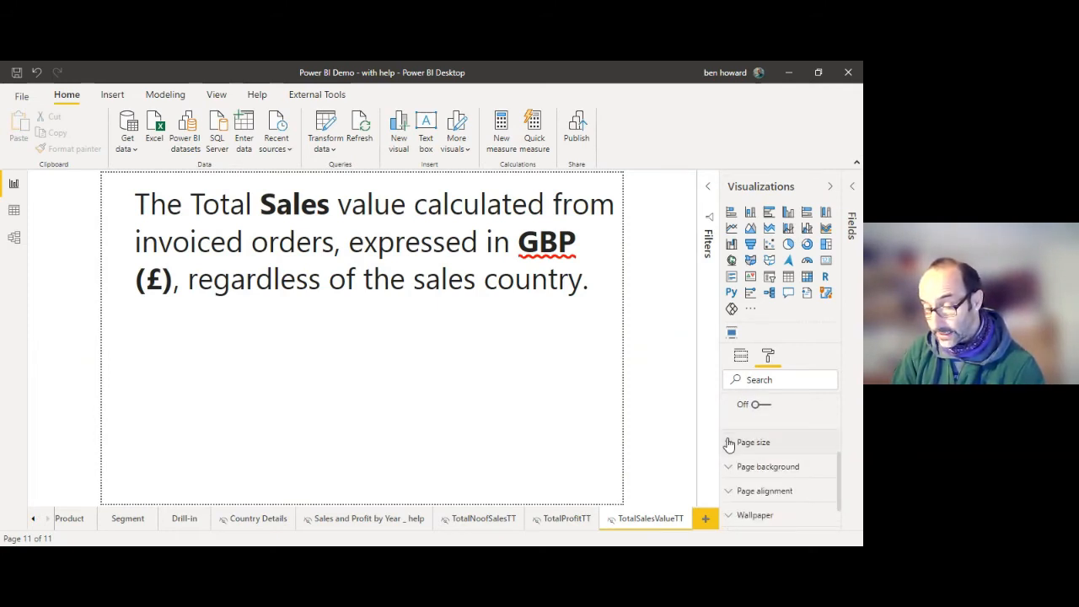
left_click(729, 442)
scroll(797, 438, "down", 1)
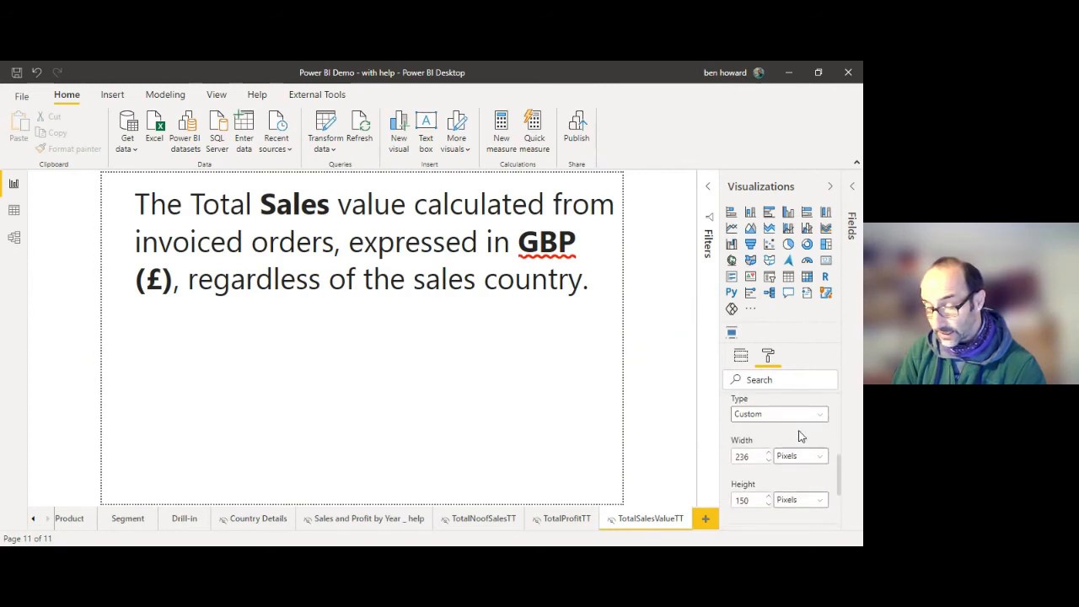
left_click(810, 424)
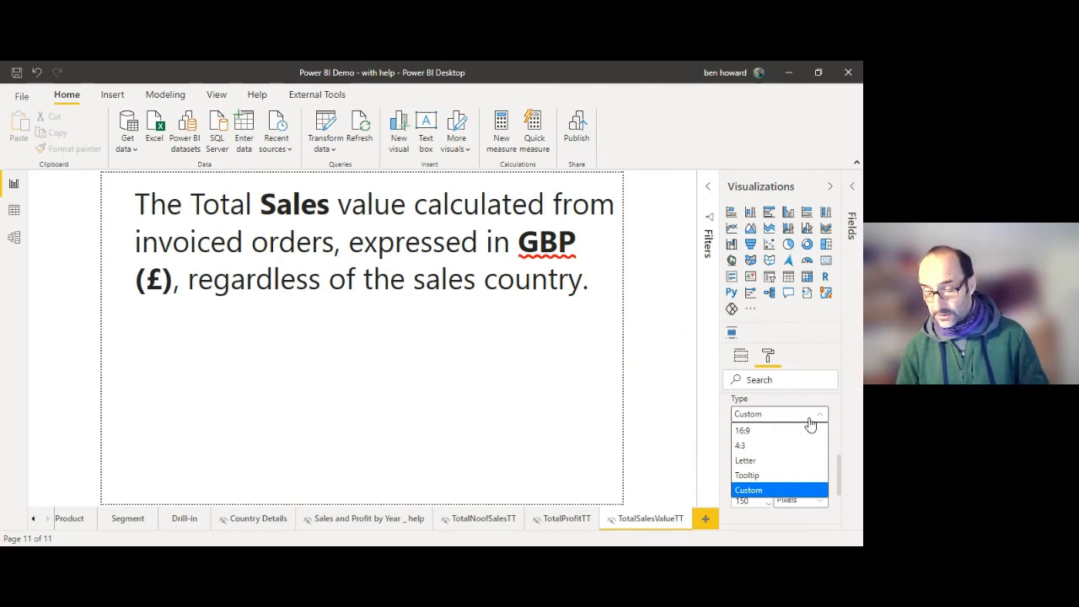
left_click(769, 491)
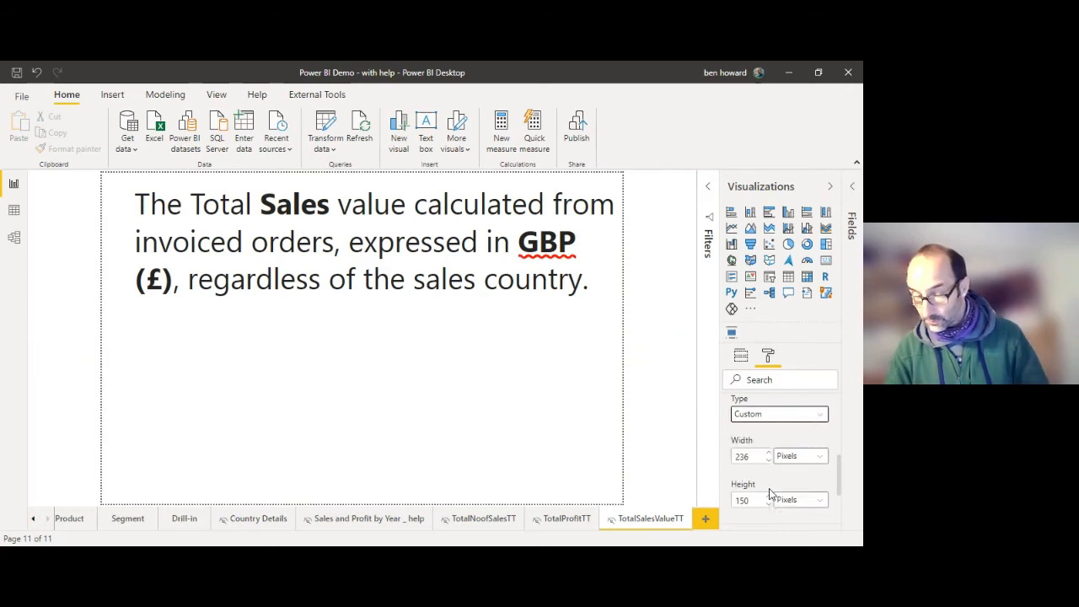
scroll(761, 477, "down", 1)
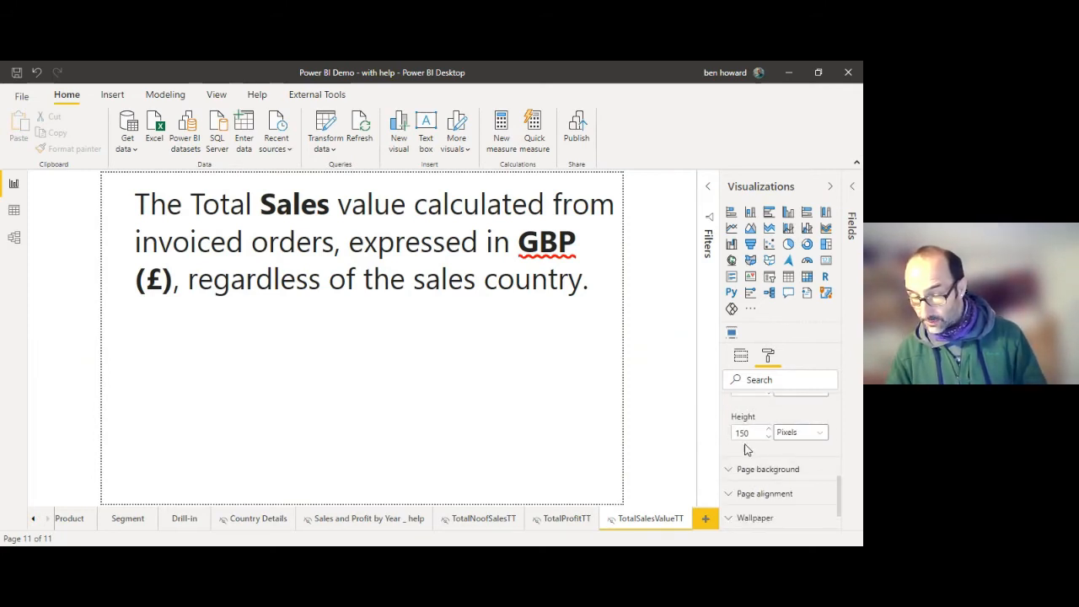
left_click_drag(752, 435, 734, 433)
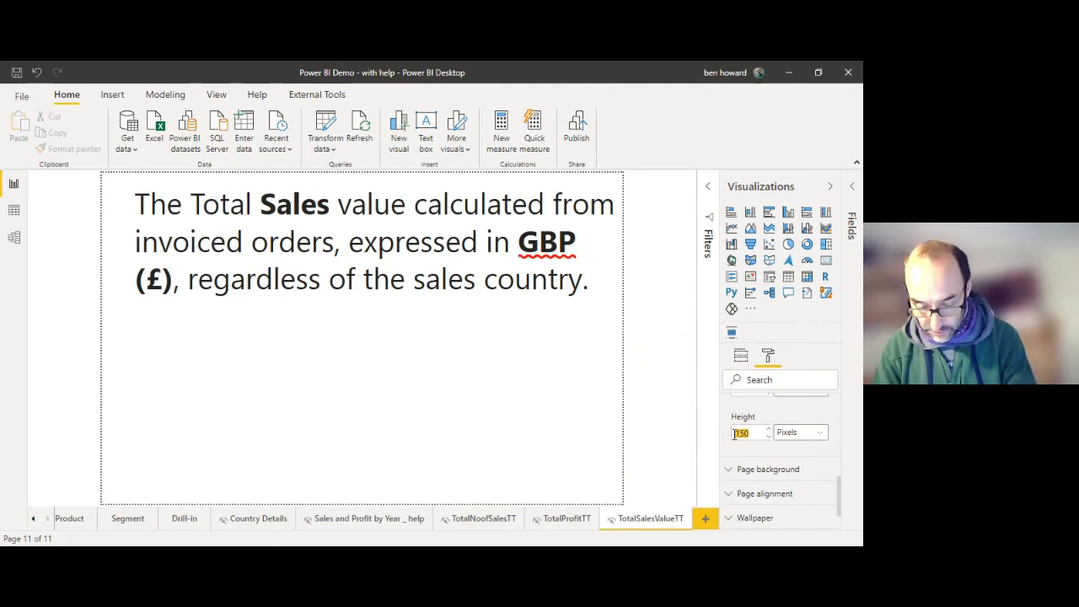
type("80")
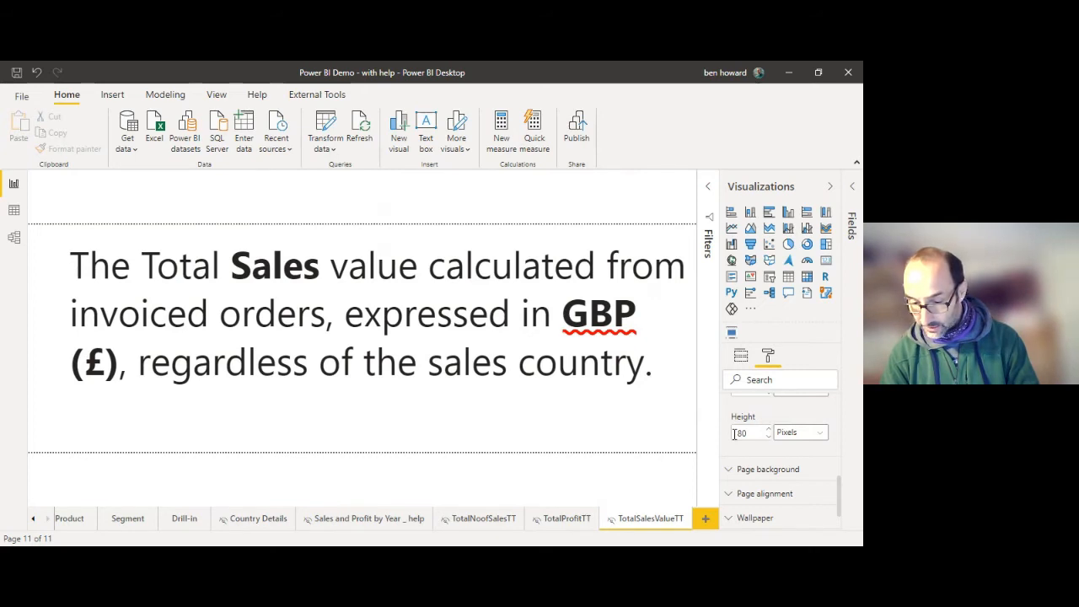
key("BackSpace")
key("BackSpace")
type("75")
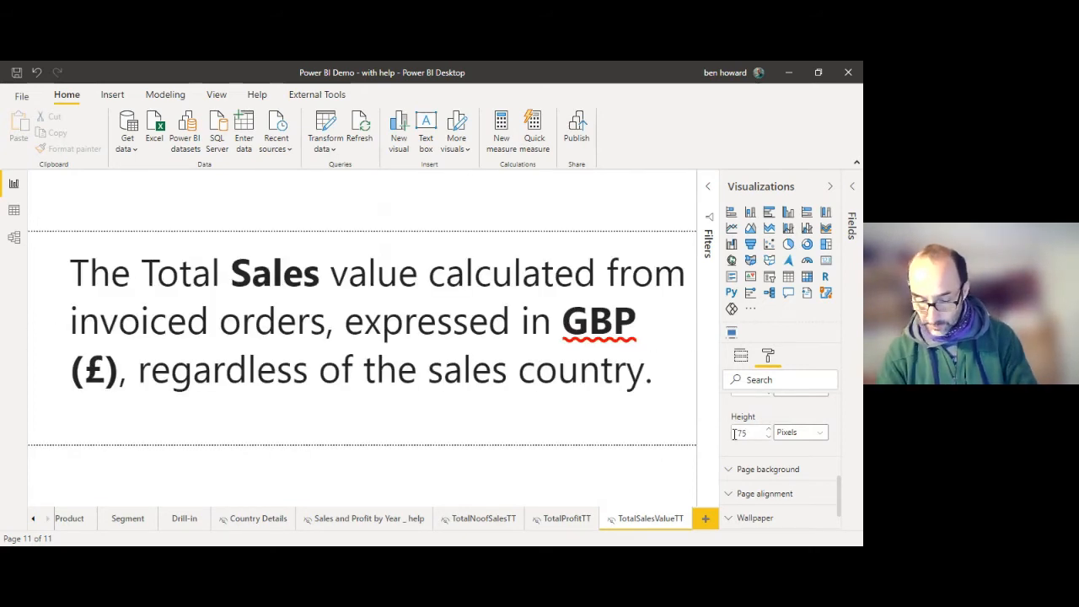
key("BackSpace")
type("0")
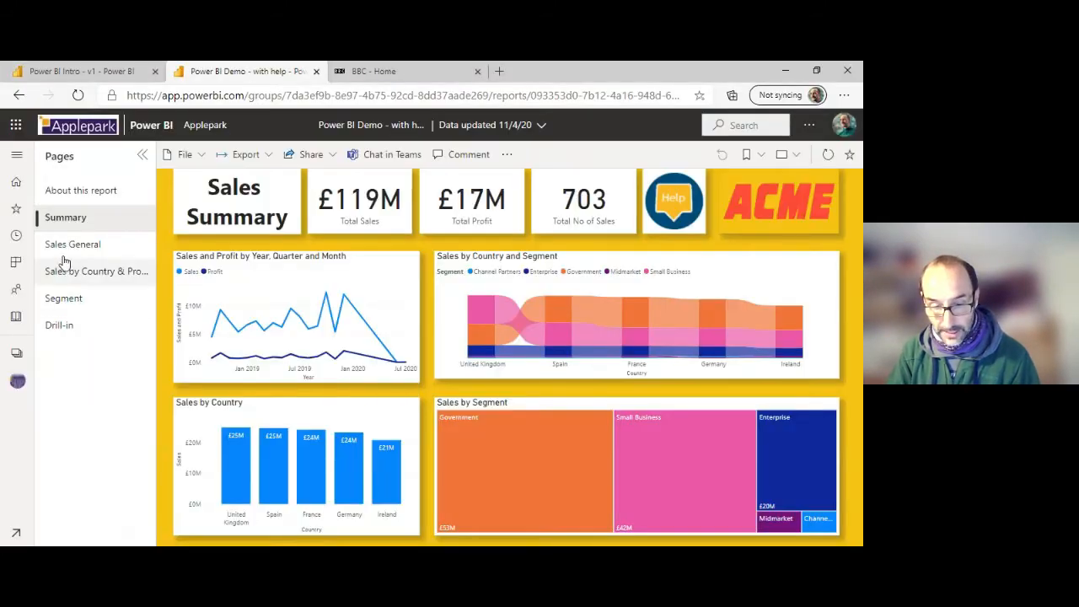
- Switch to the Power BI Demo - with help report in the browser and view the Total Sales card's tooltip
mouse_move(372, 198)
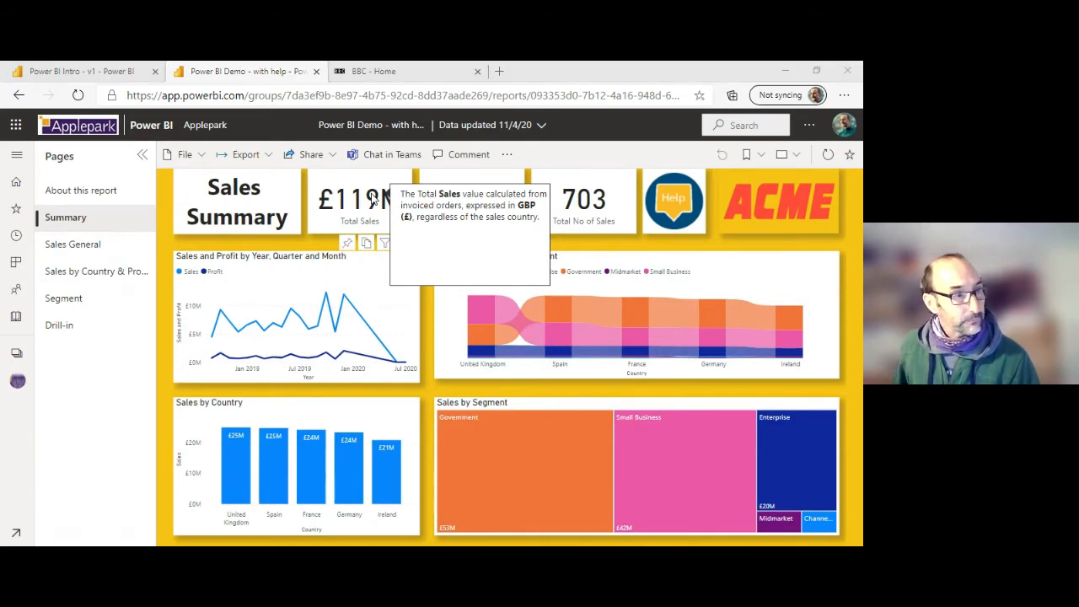
key("alt+Tab")
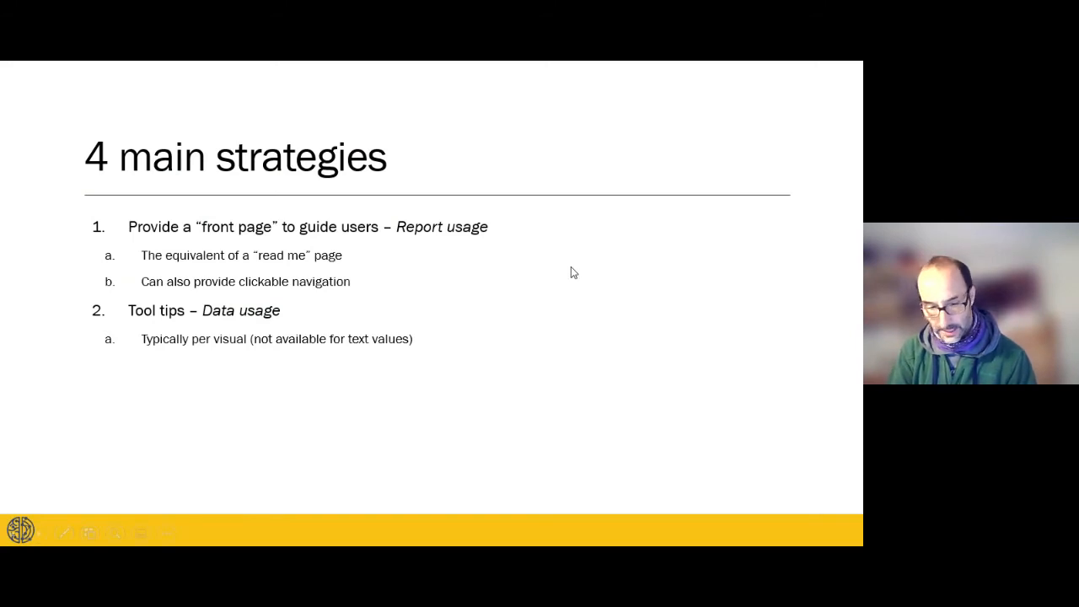
key("Right")
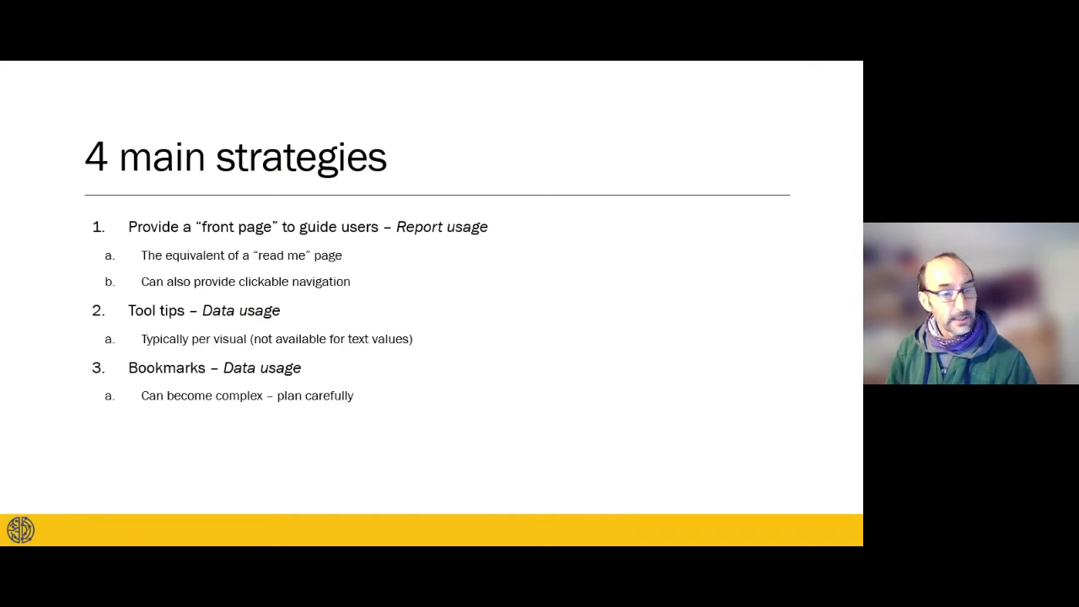
key("alt+Tab")
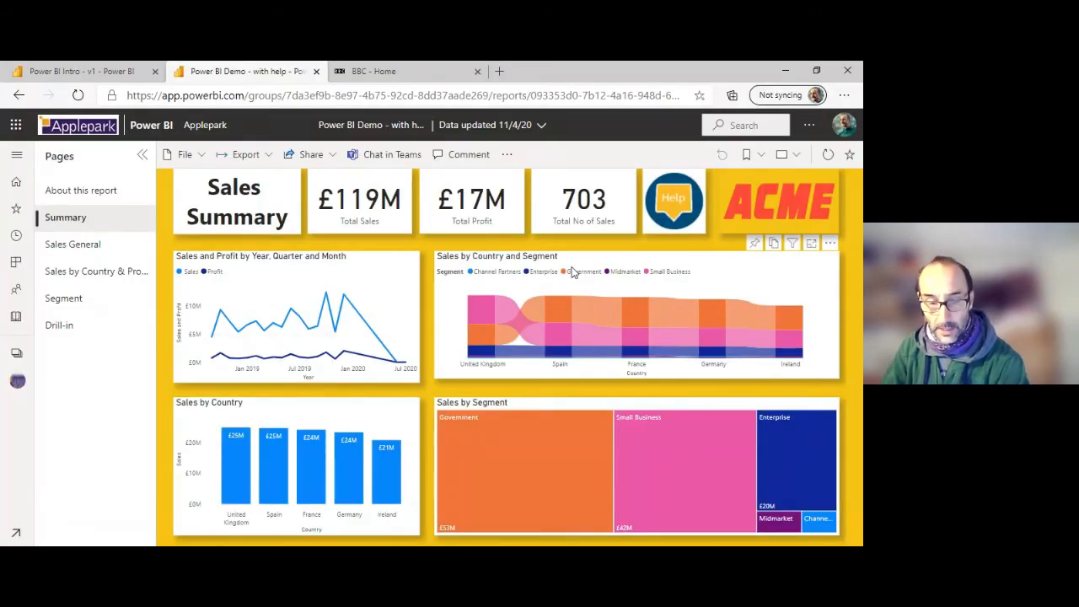
- Compare the Summary page with the Power BI Intro - v1 report, and turn on the help icons in the with-help version
left_click(110, 78)
left_click(245, 71)
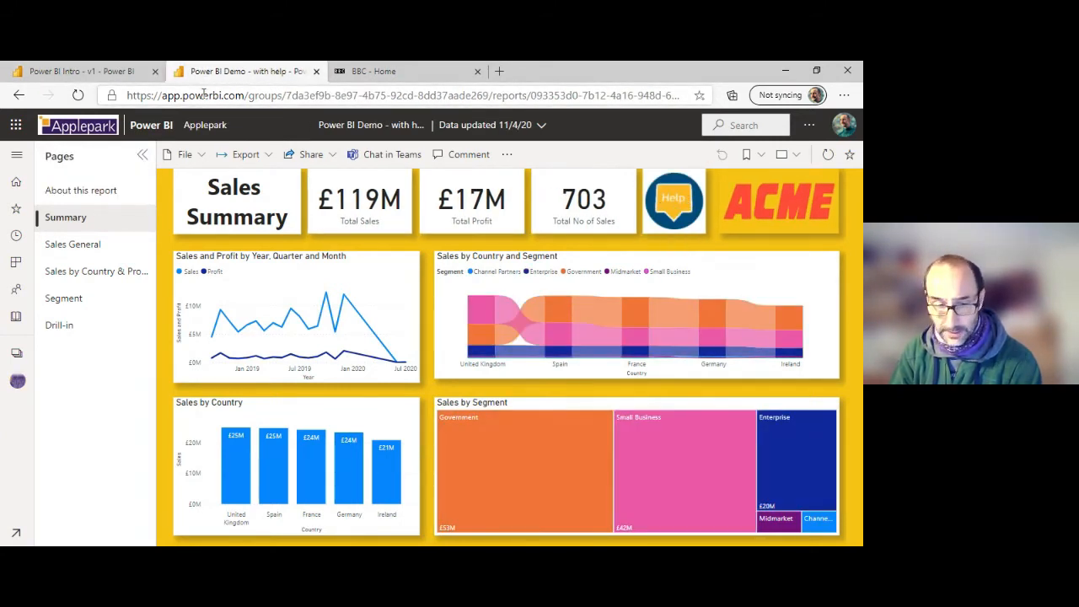
left_click(118, 71)
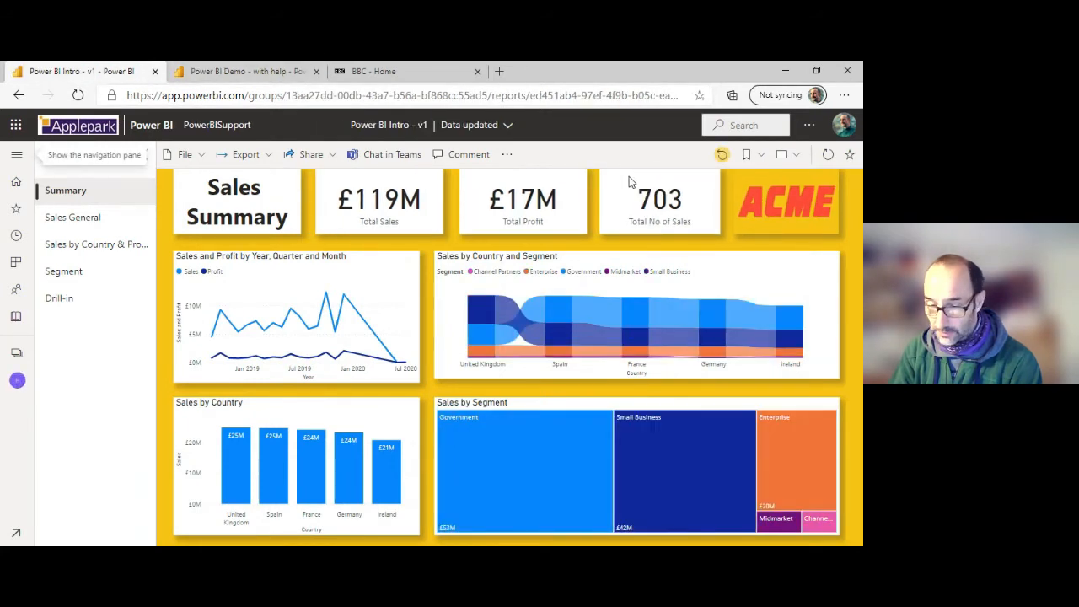
left_click(215, 74)
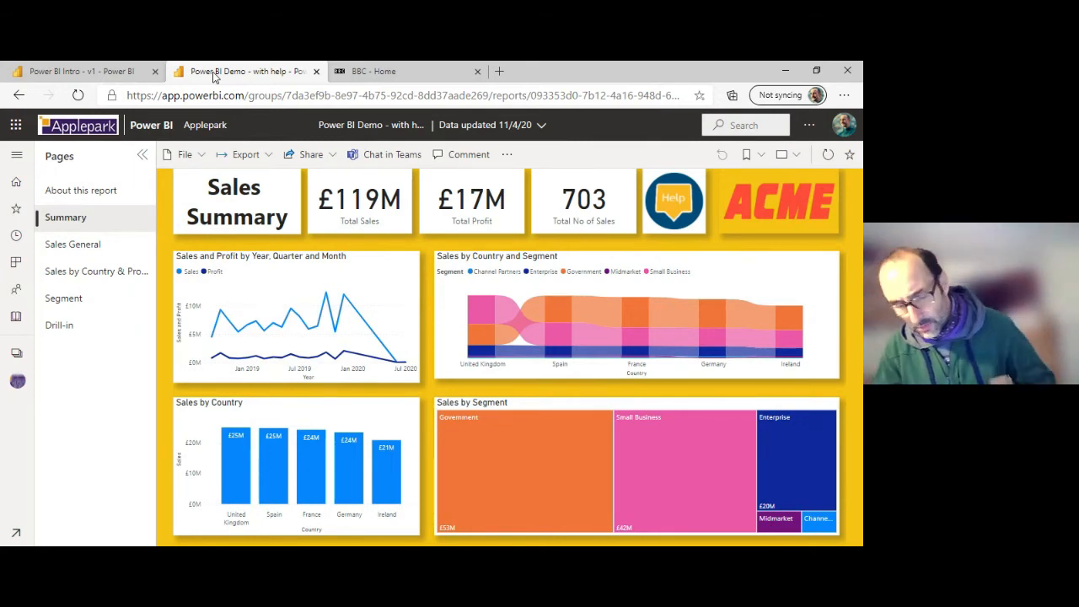
left_click(672, 204)
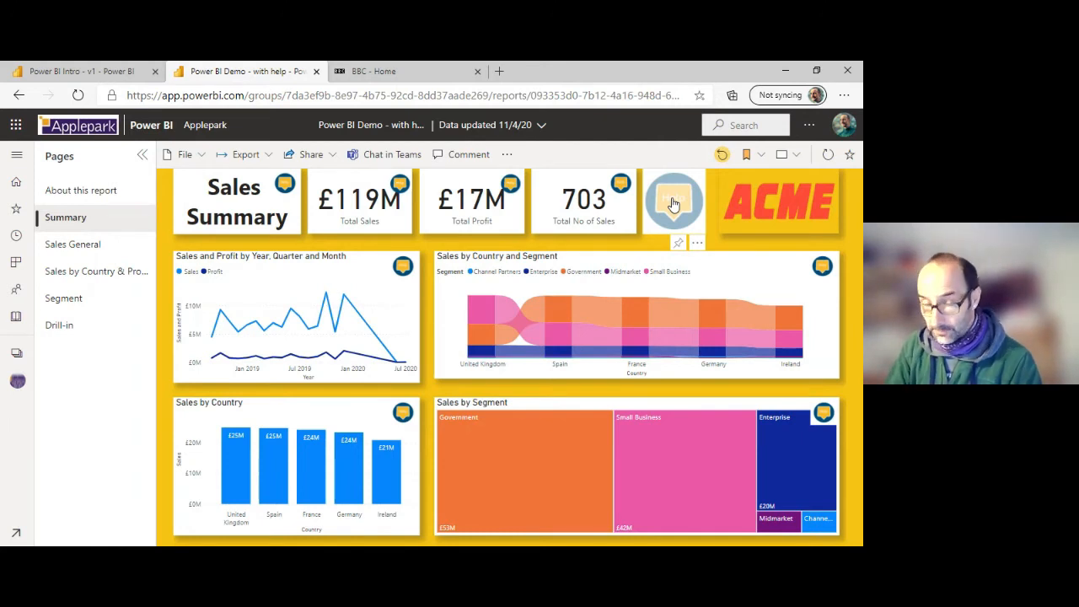
- Preview the Total No of Sales help tooltip and toggle the Summary page's help icons off and on, leaving them on
mouse_move(626, 187)
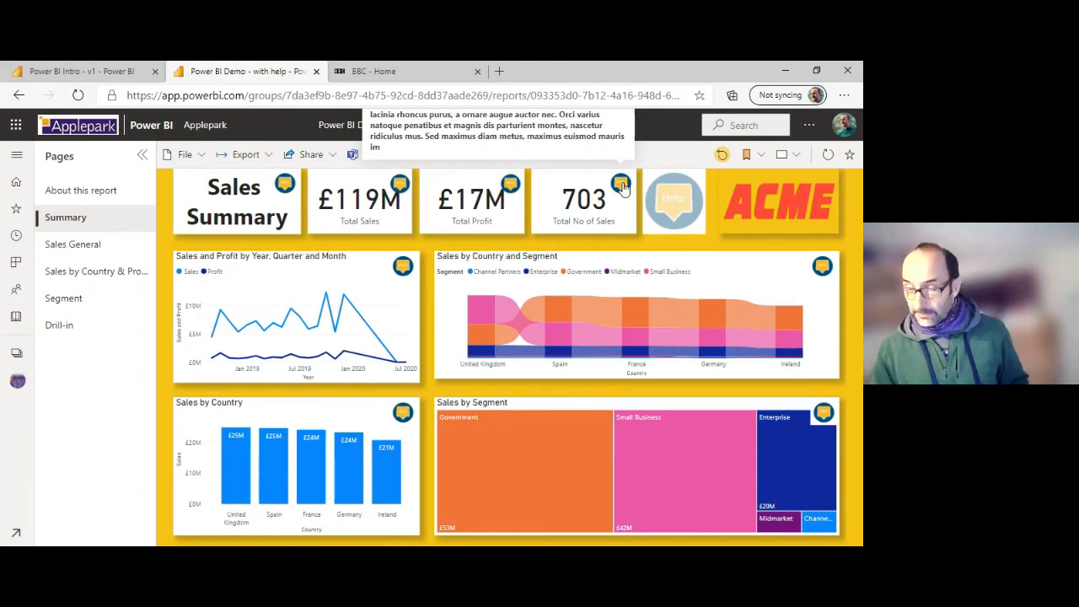
left_click(674, 203)
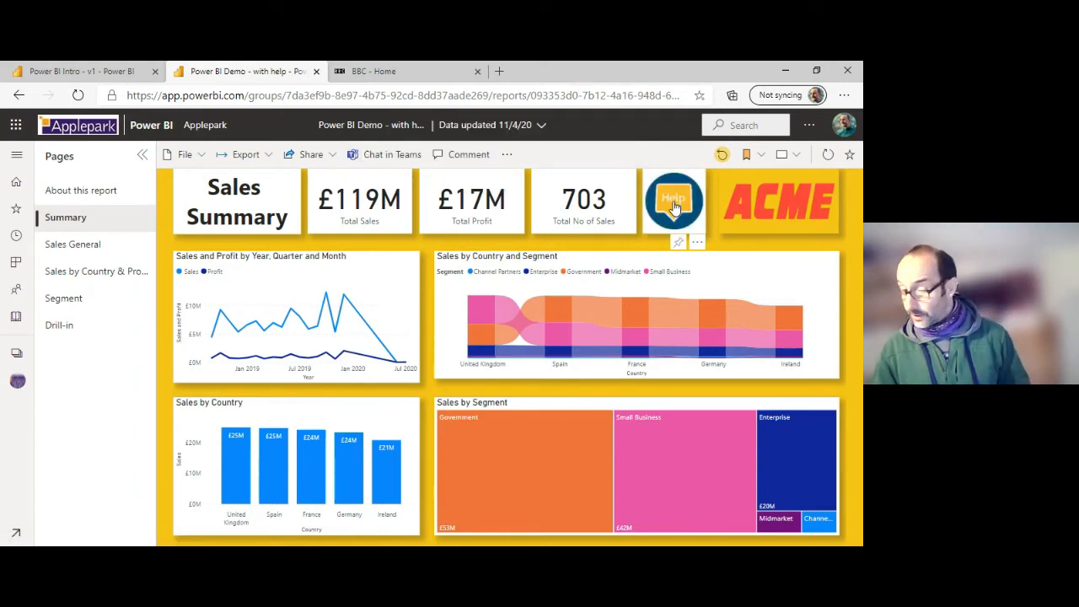
left_click(673, 205)
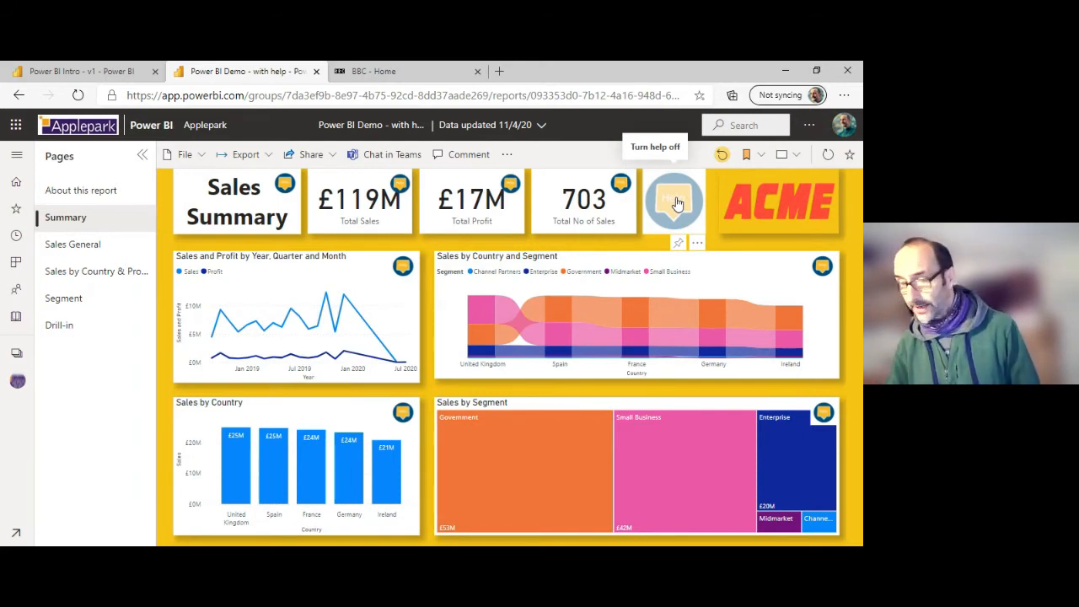
left_click(675, 200)
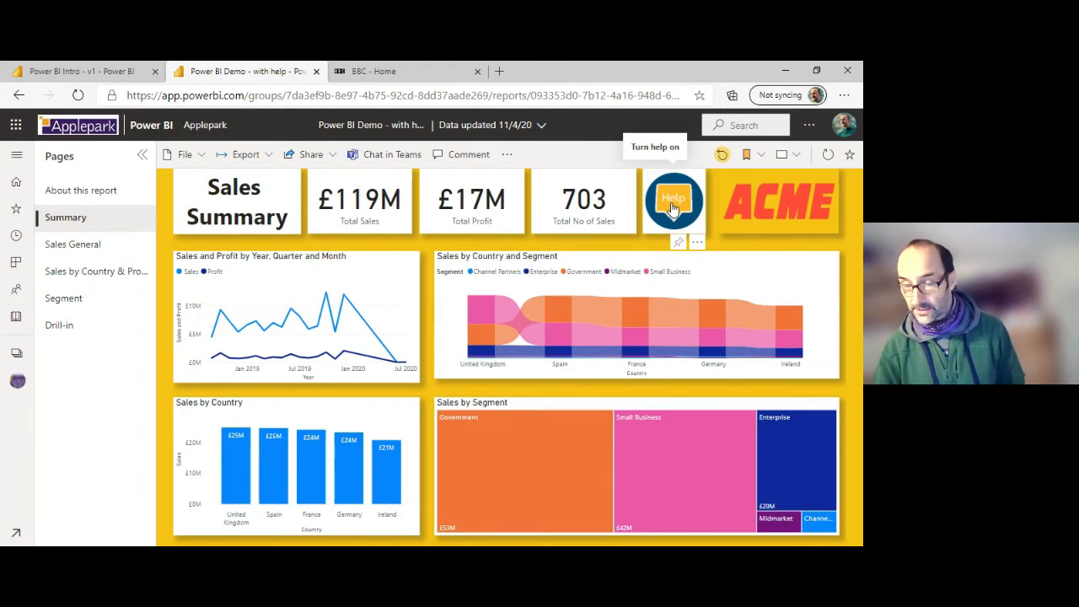
left_click(673, 203)
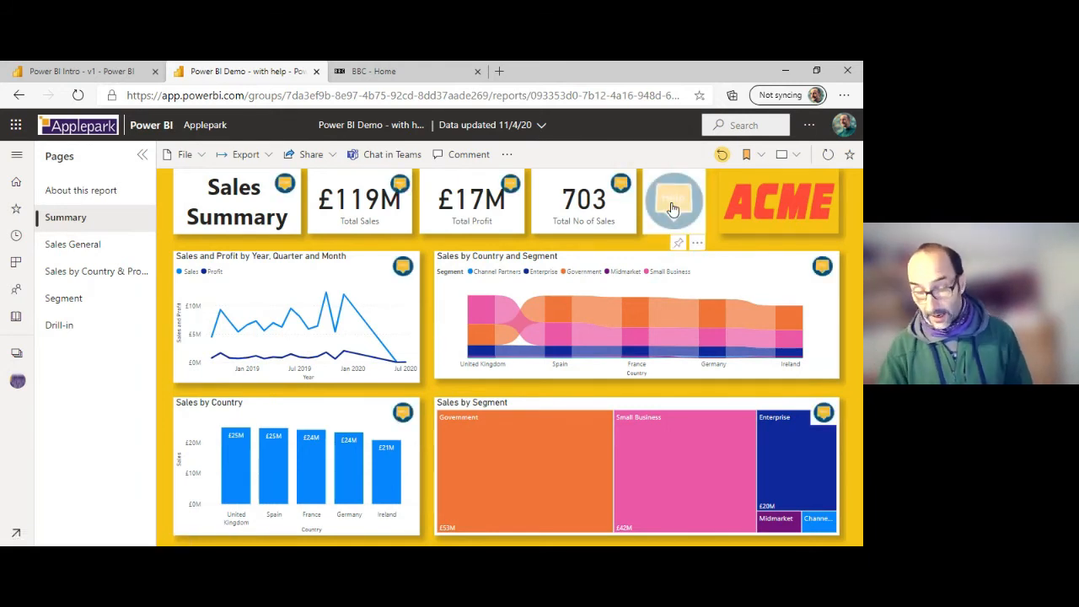
- View the Sales by Country help icon's tooltip and its full help text, close the text, and turn the page's help off
mouse_move(404, 422)
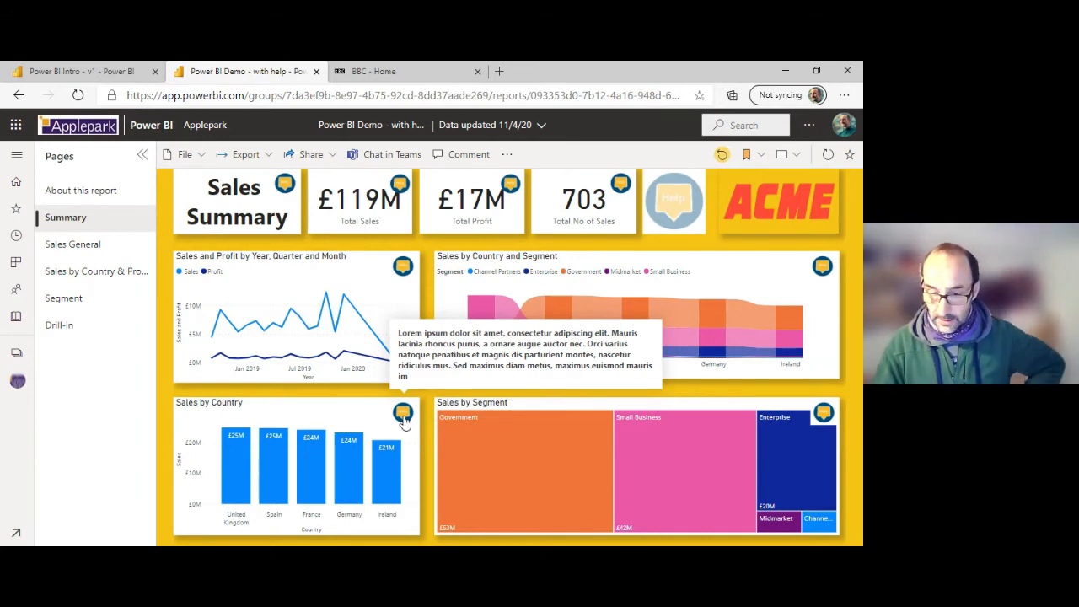
left_click(405, 419)
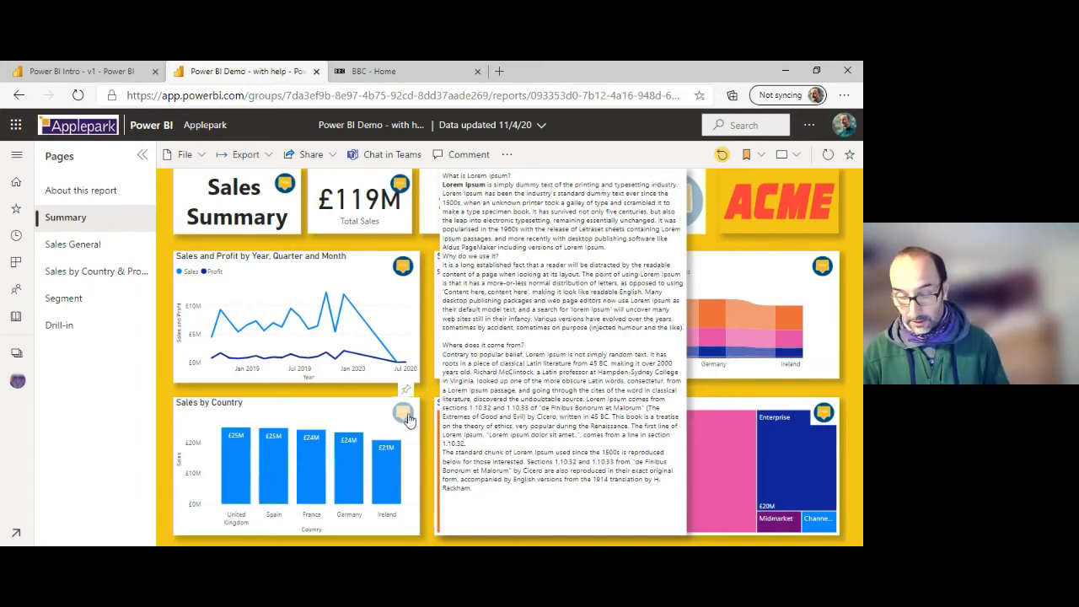
mouse_move(408, 420)
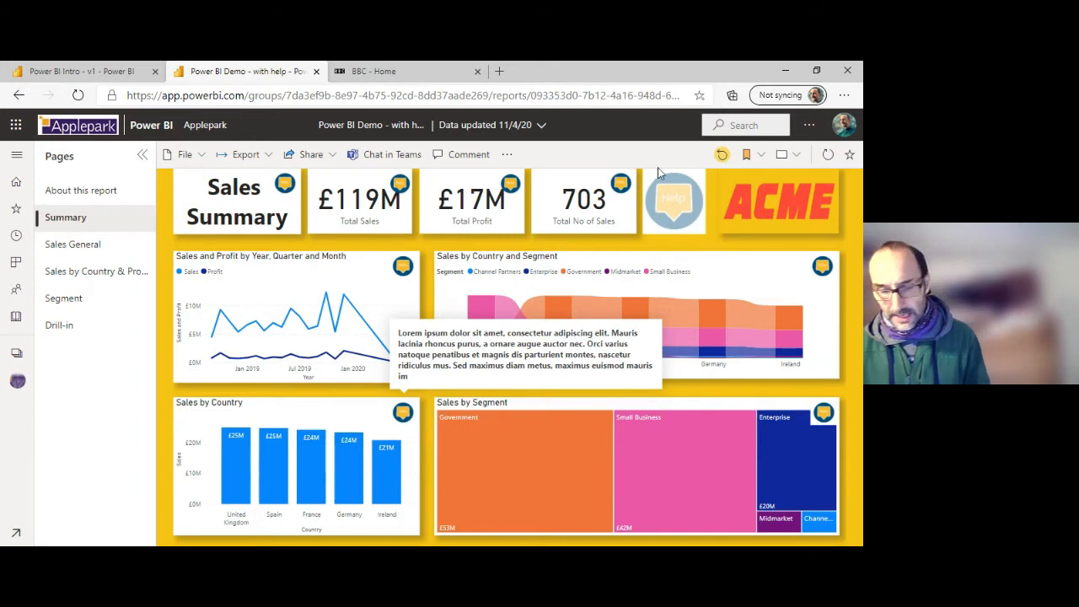
left_click(658, 209)
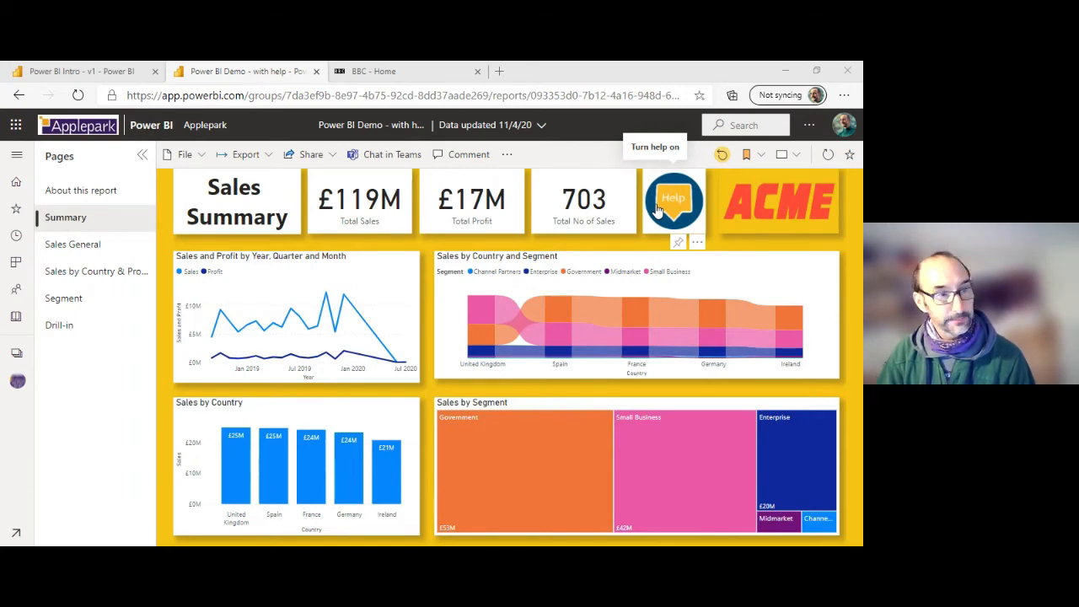
- Switch to Power BI Desktop and review the Summary page Help image's action settings, keeping the action type at Bookmark
key("alt+Tab")
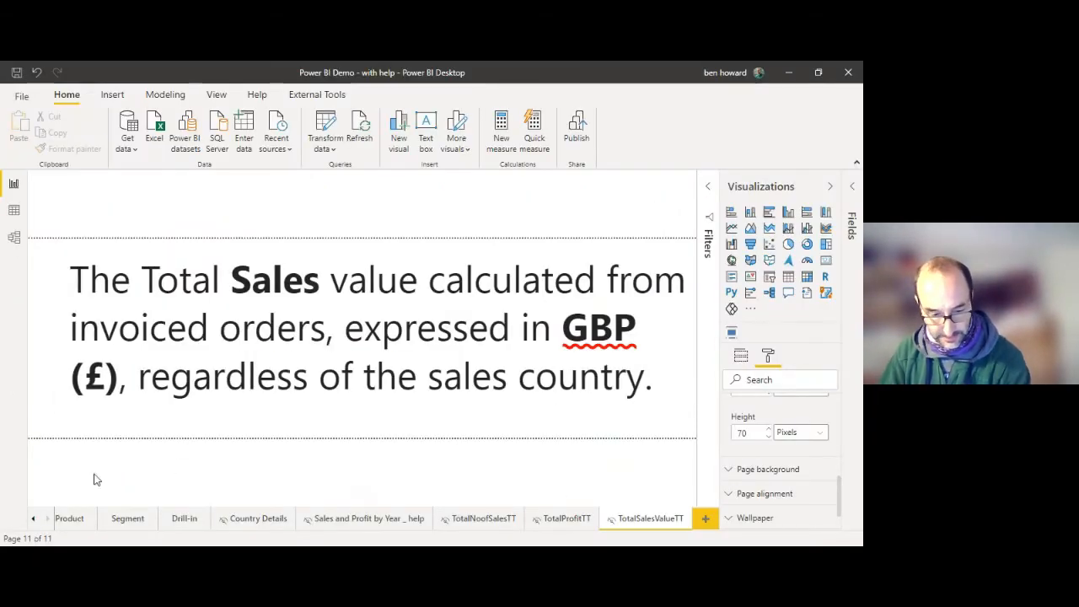
left_click(34, 518)
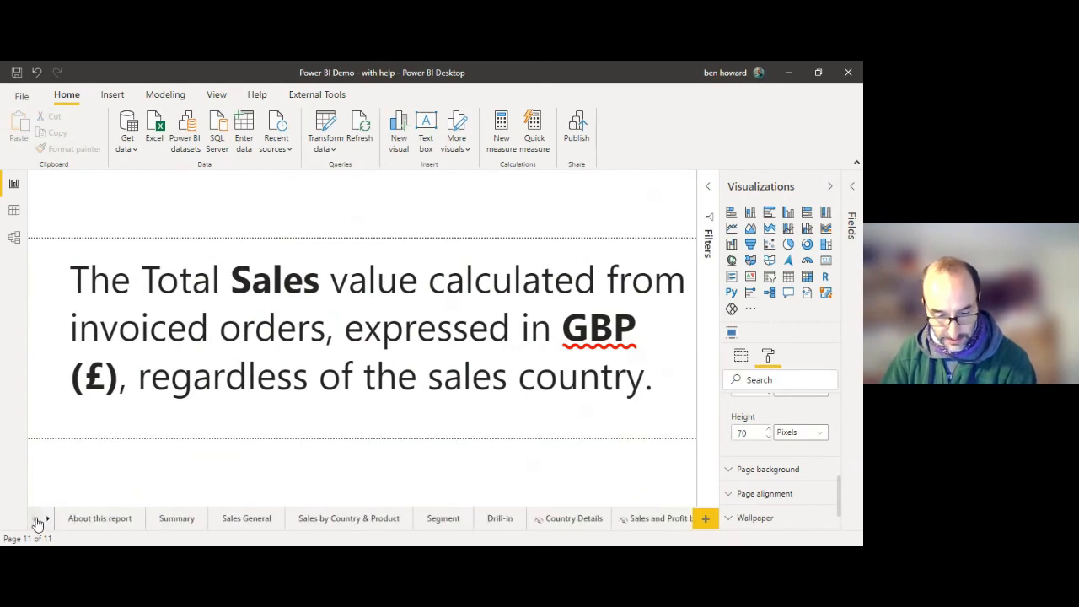
left_click(177, 518)
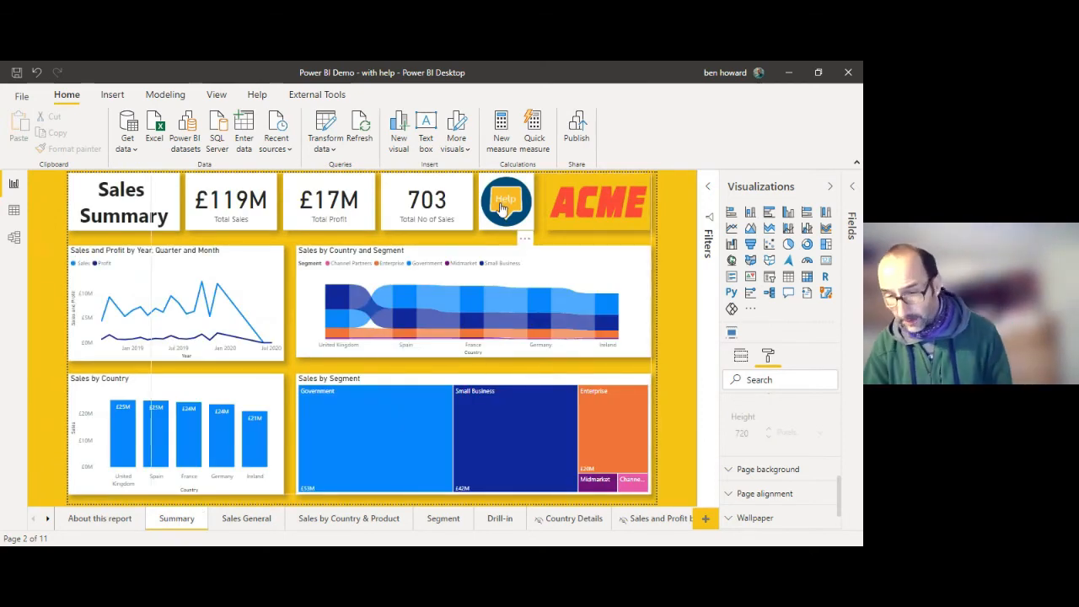
left_click(503, 209)
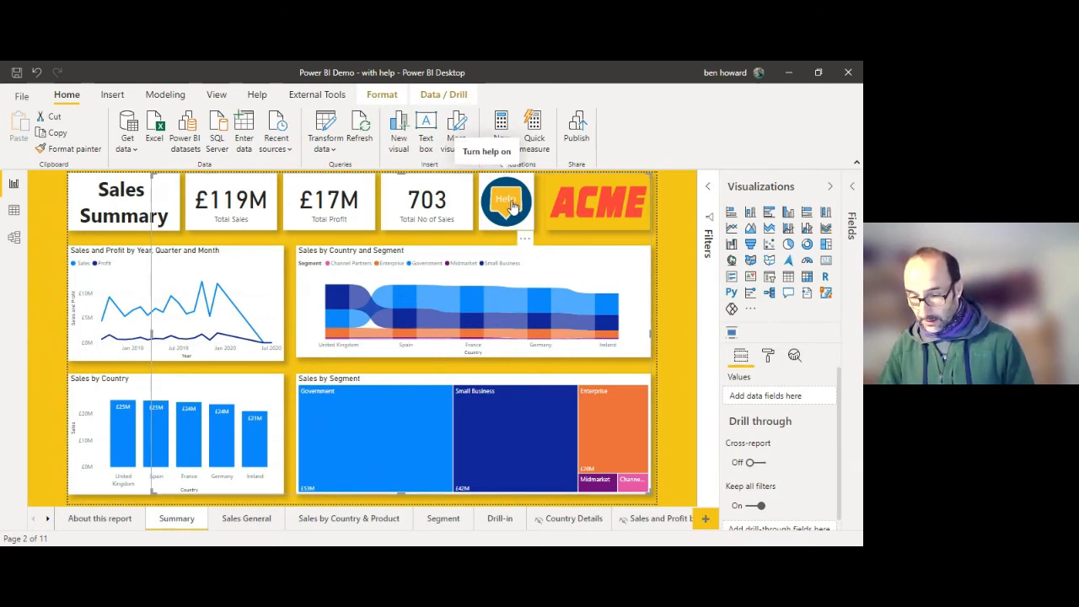
left_click(513, 208)
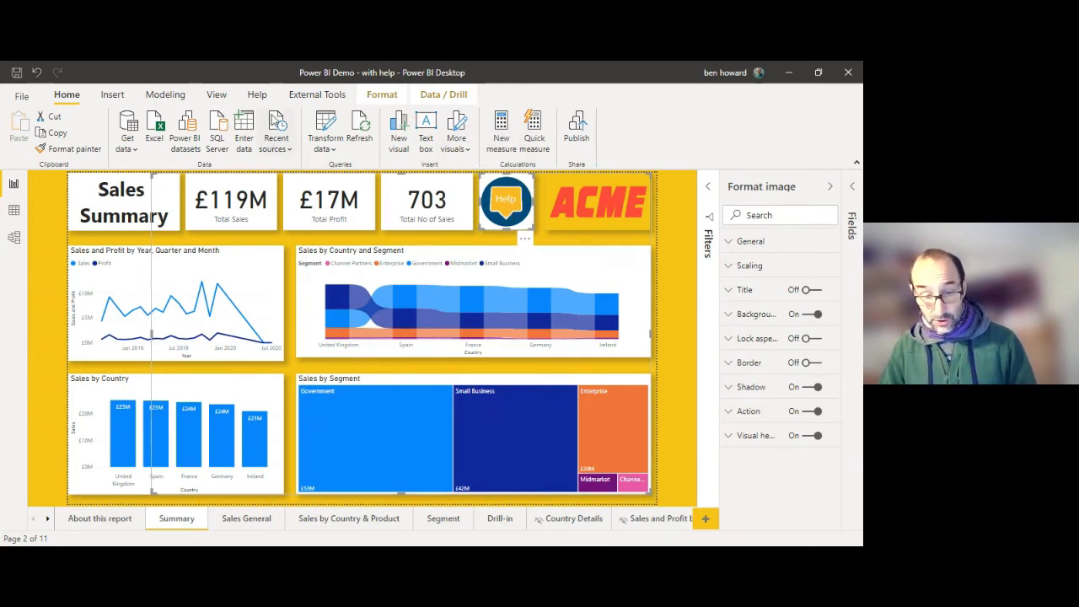
left_click(112, 94)
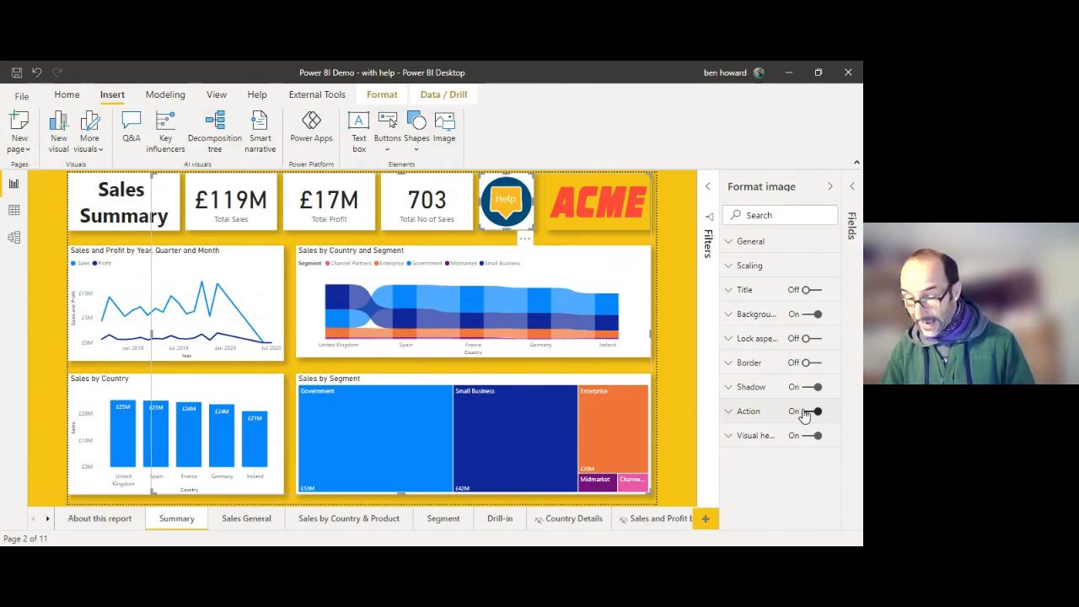
left_click(738, 417)
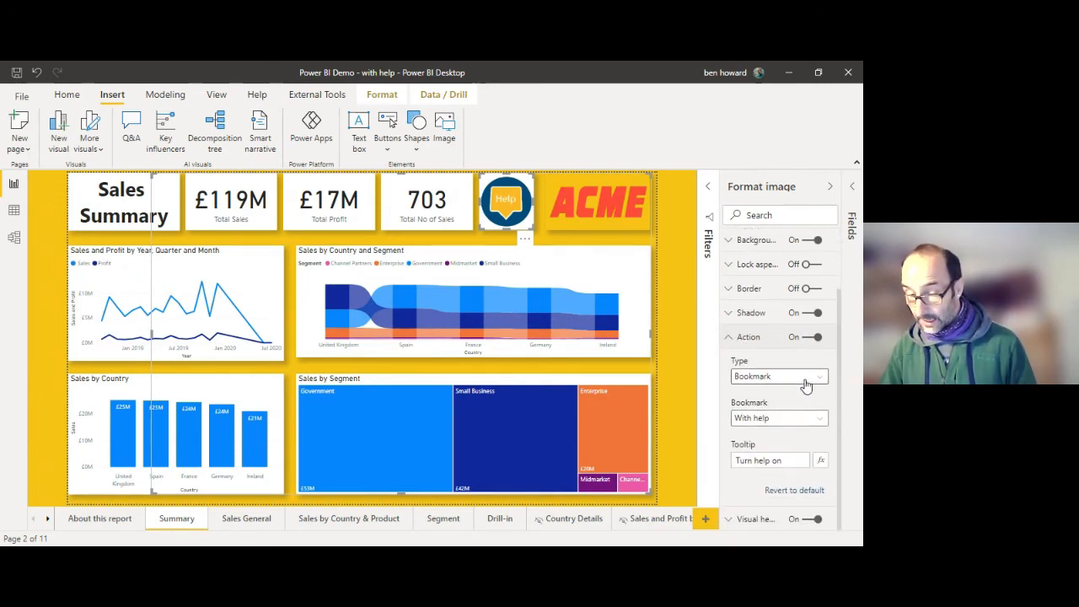
left_click(818, 384)
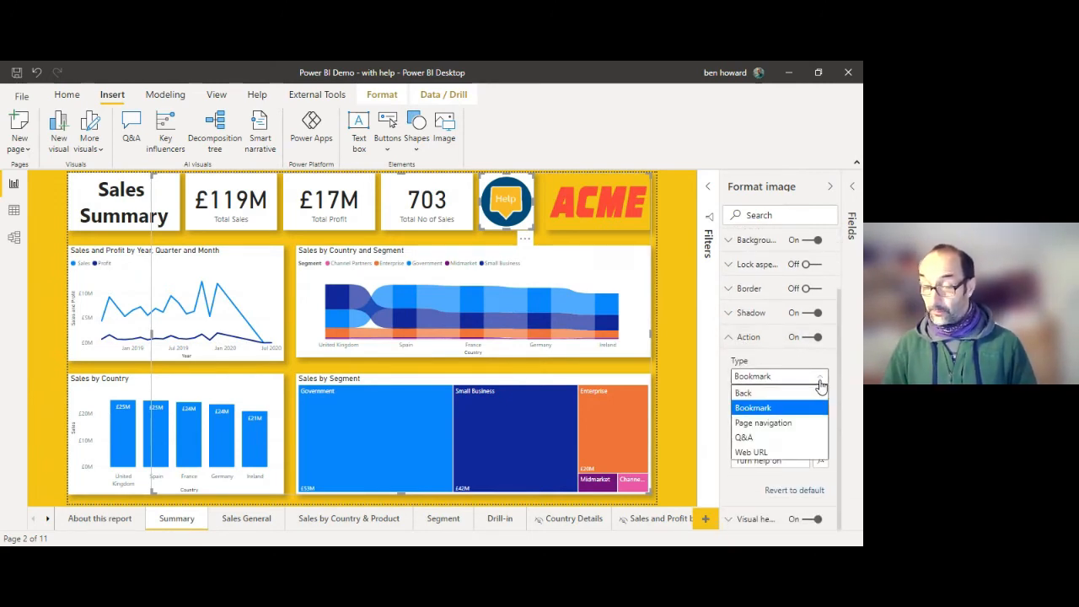
left_click(812, 409)
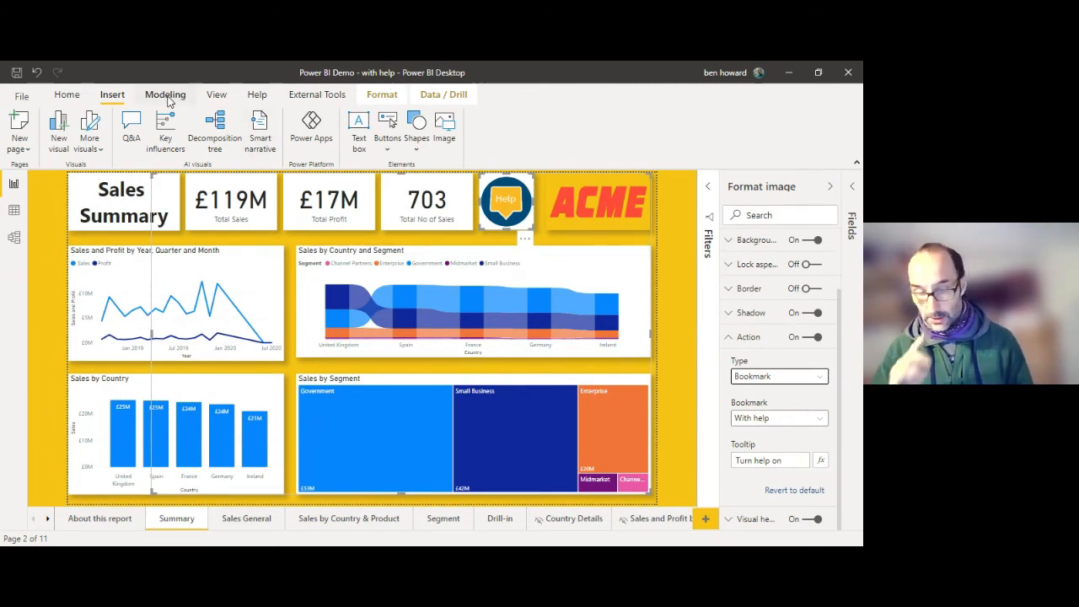
- Show the report's bookmarks in view mode and compare the No help bookmark with With help
left_click(218, 97)
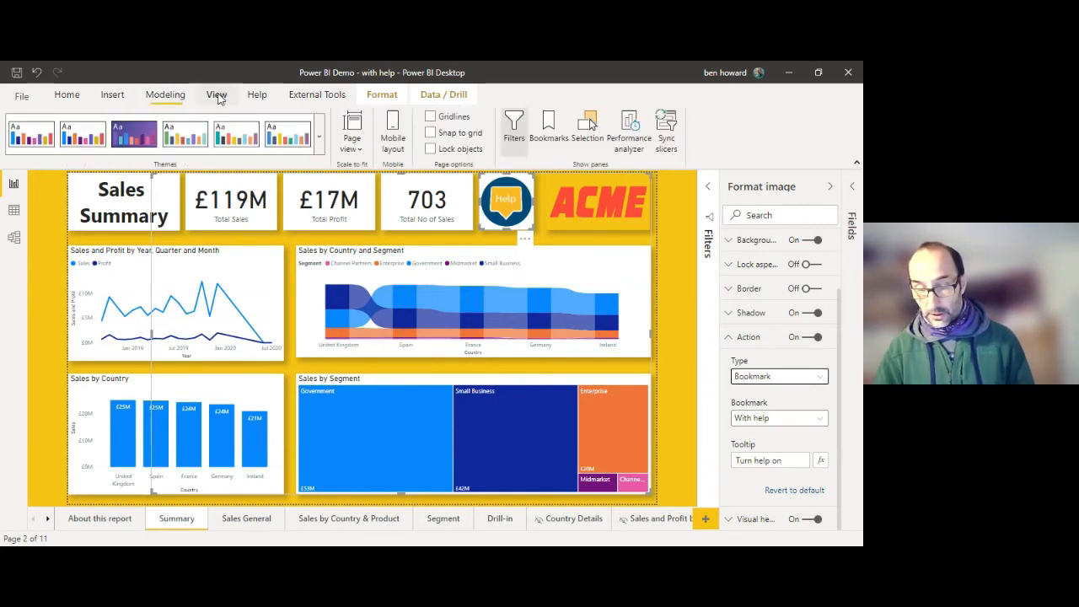
left_click(548, 128)
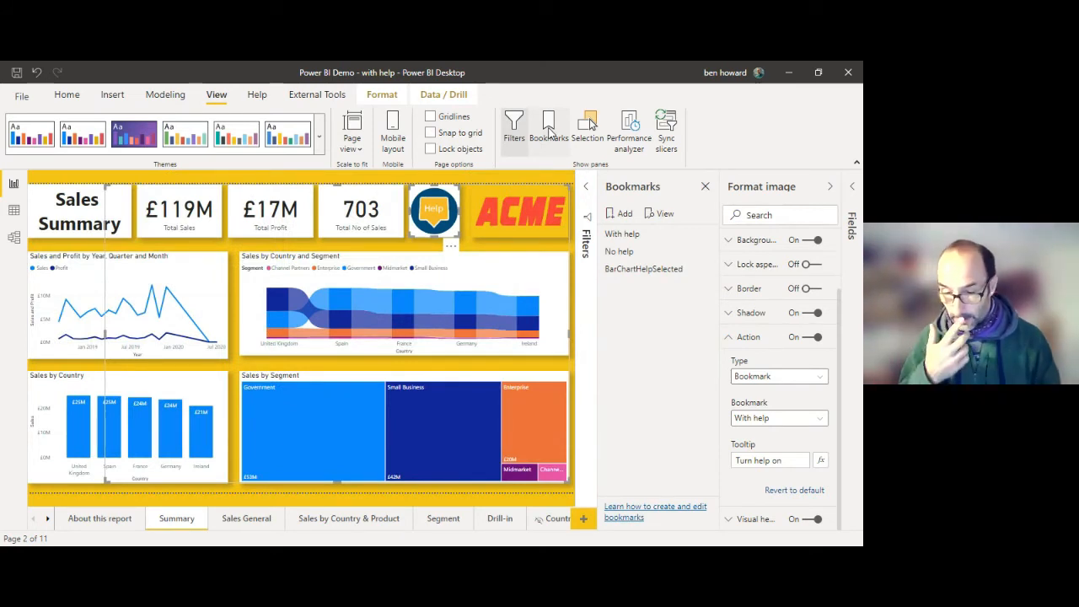
left_click(666, 214)
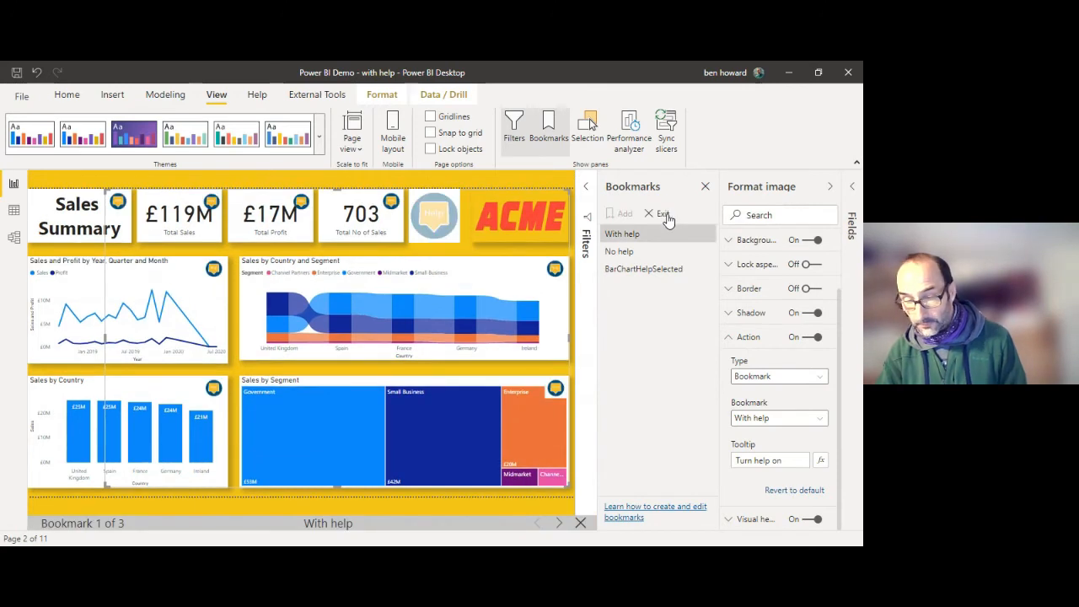
left_click(627, 252)
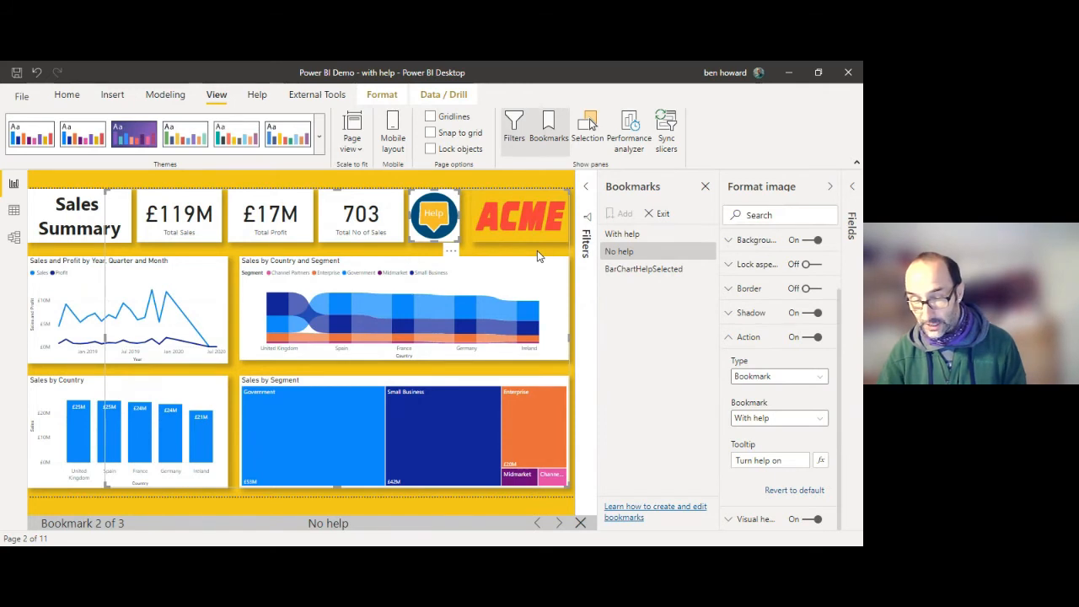
left_click(621, 236)
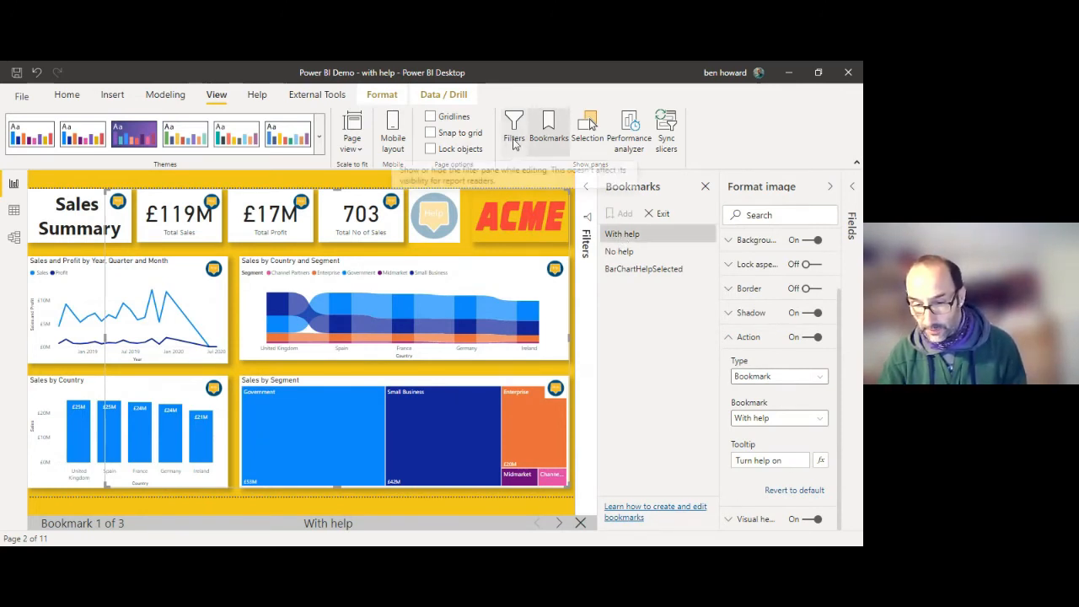
- Expand the help_btns group in the Selection pane and compare its items' visibility under the No help and With help bookmarks
left_click(593, 123)
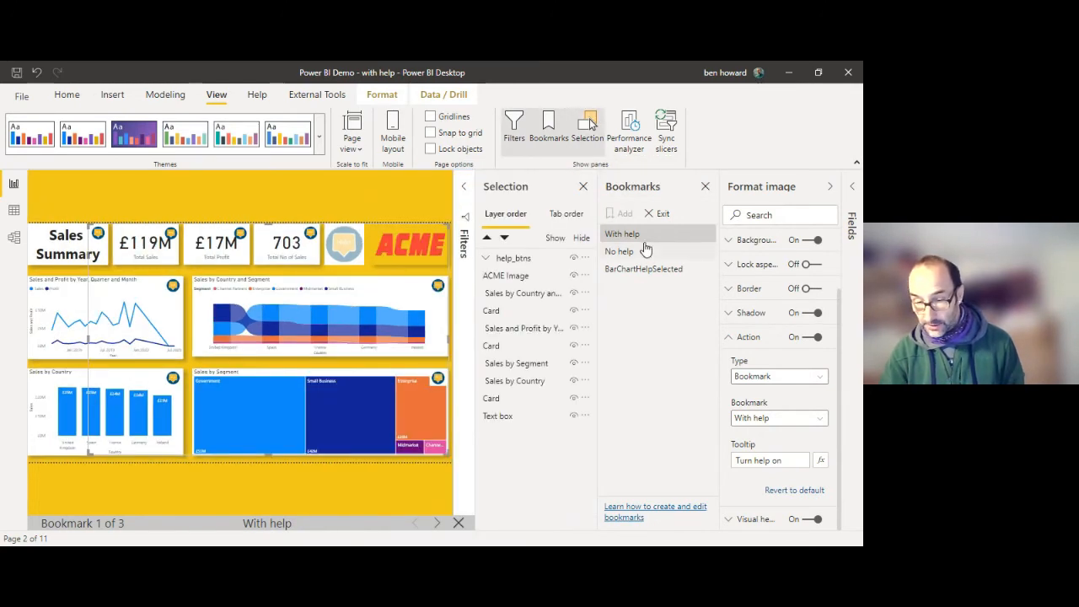
left_click(486, 258)
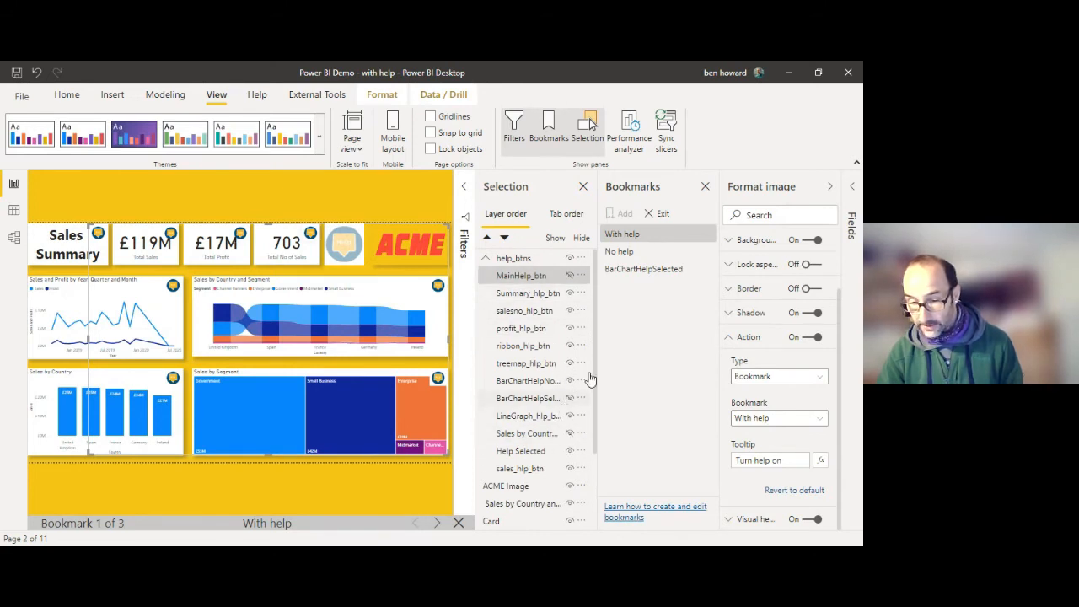
left_click(624, 252)
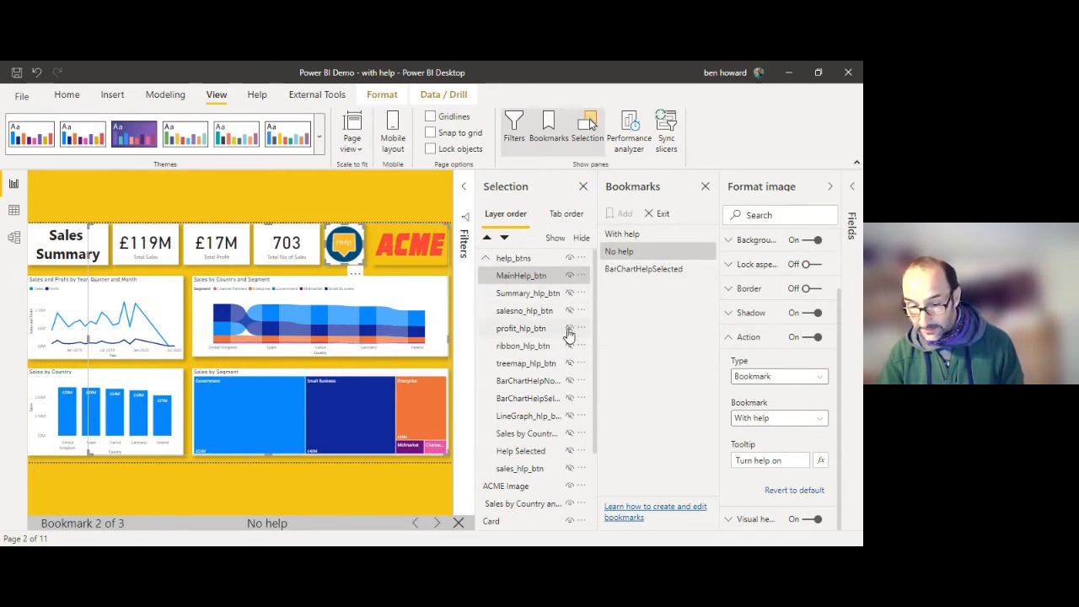
left_click(533, 278)
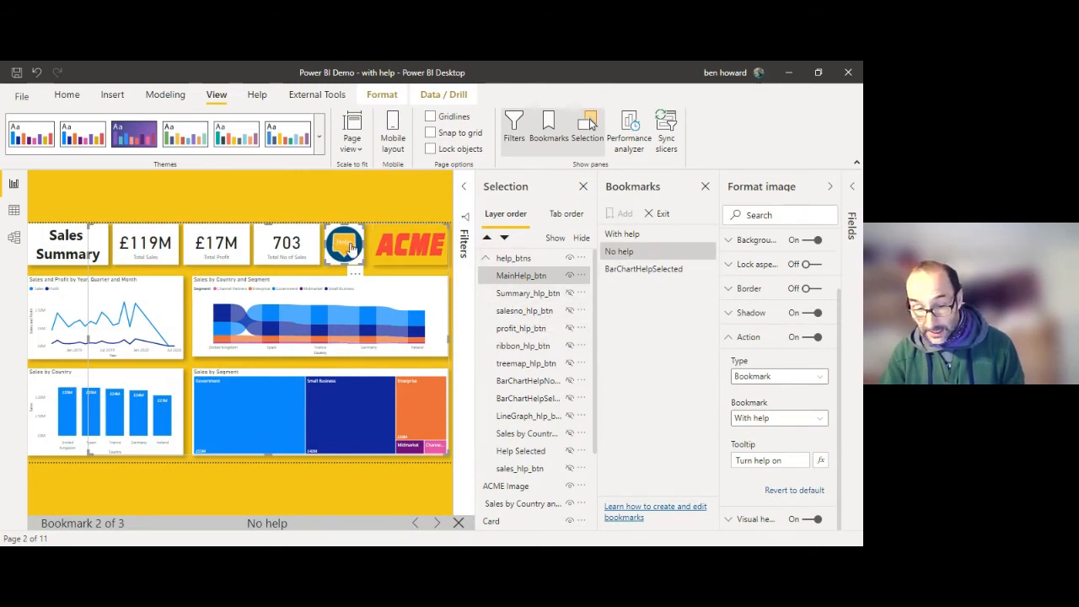
left_click(621, 236)
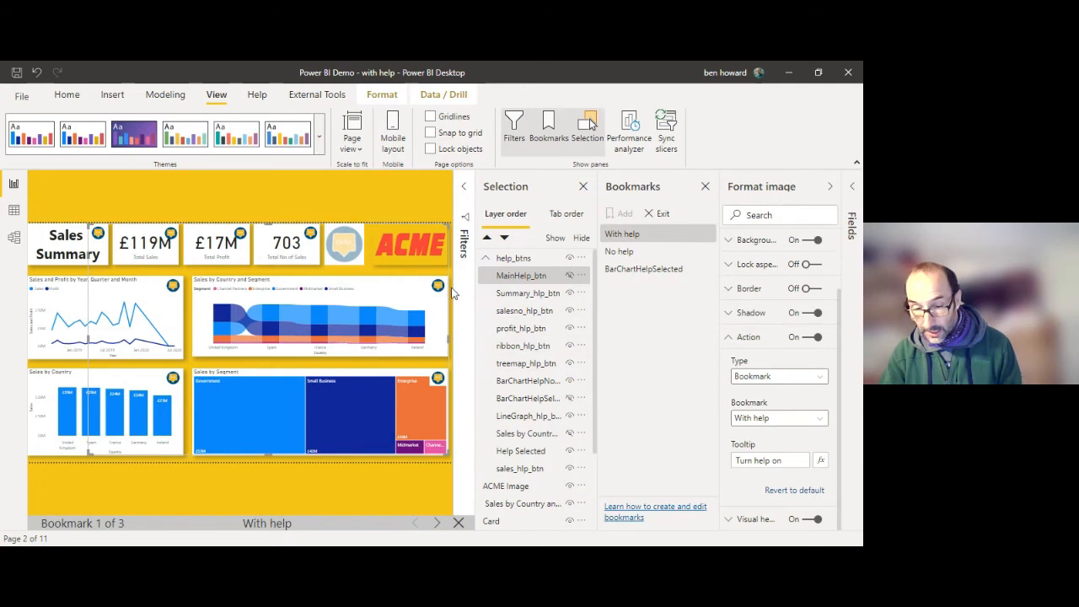
- Inspect the Sales by Country help icon's tooltip and bookmark action, show the BarChartHelpSelected bookmark, and exit bookmark view with the Selection pane closed
mouse_move(440, 288)
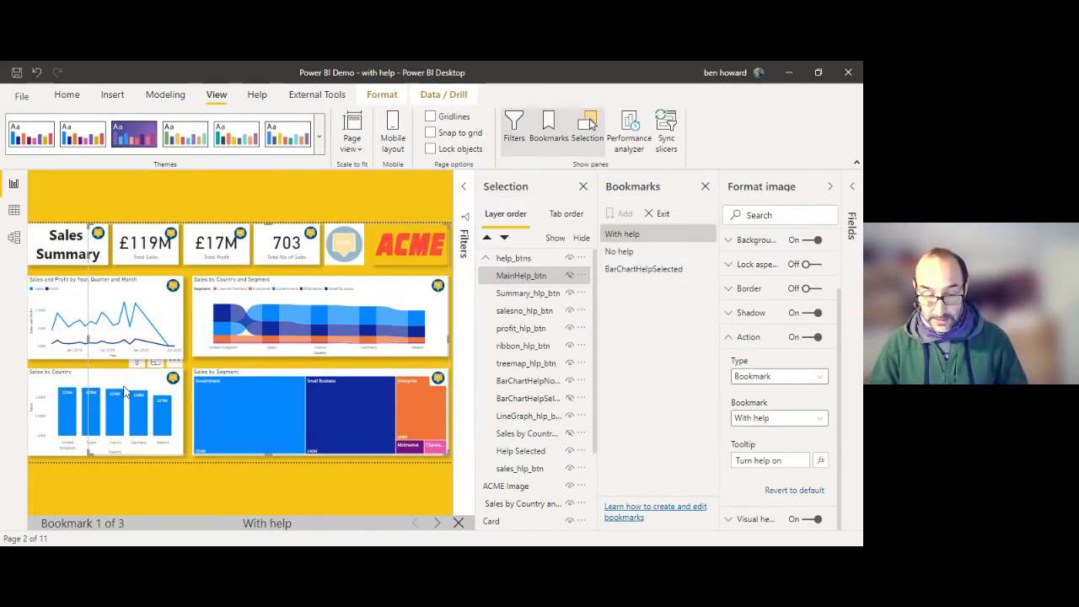
mouse_move(174, 384)
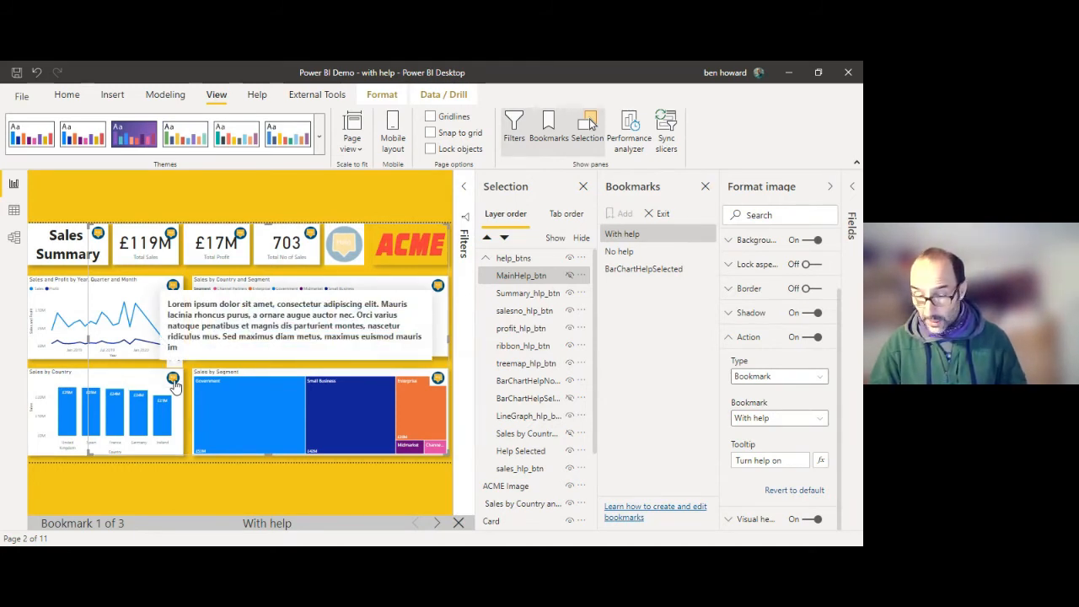
left_click(175, 384)
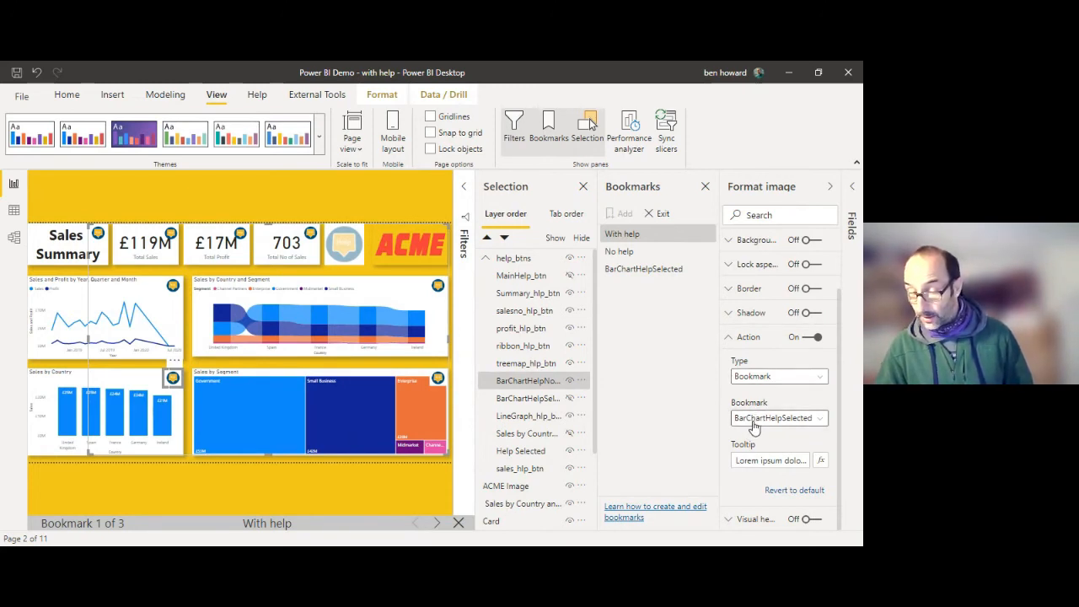
left_click(656, 276)
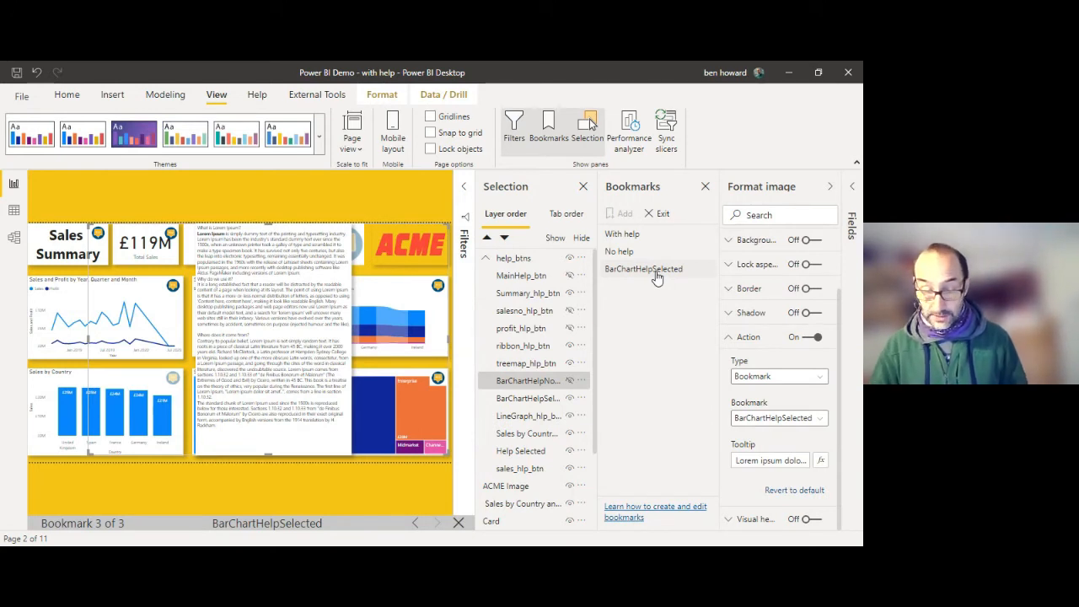
left_click(655, 272)
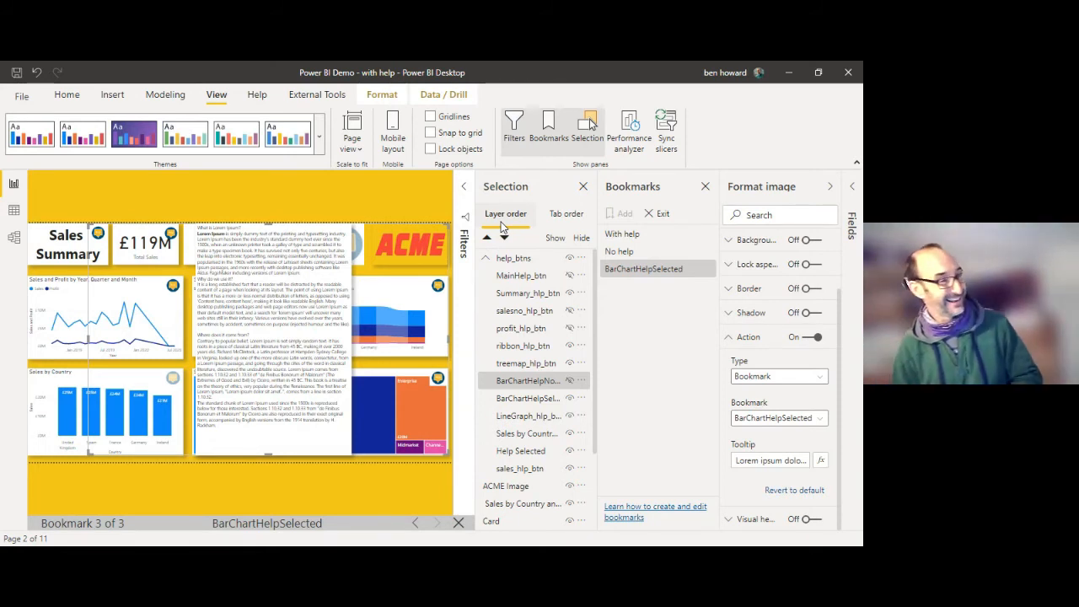
left_click(583, 187)
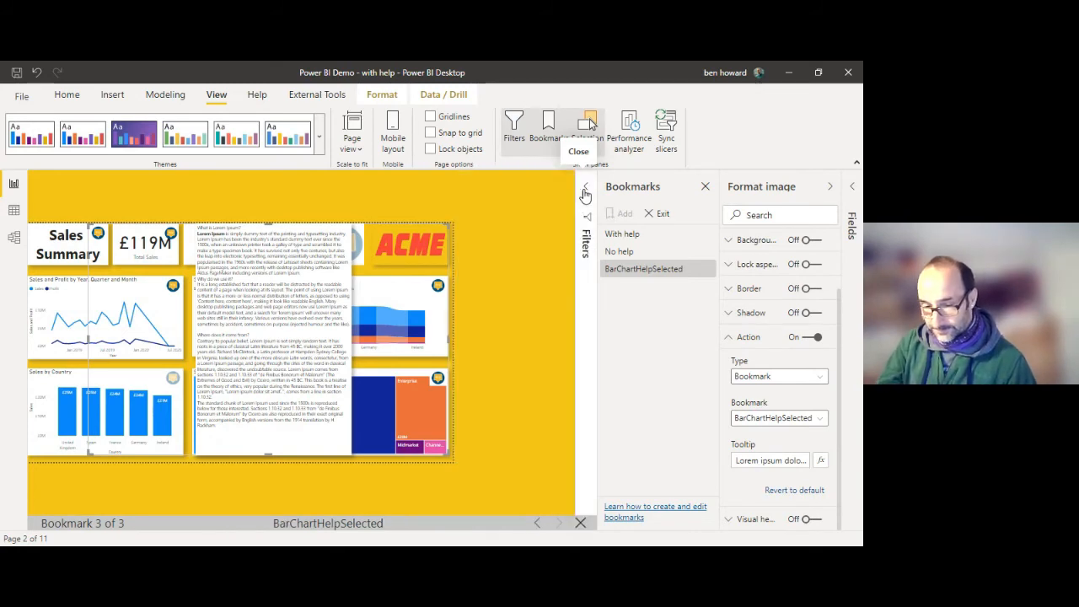
left_click(657, 213)
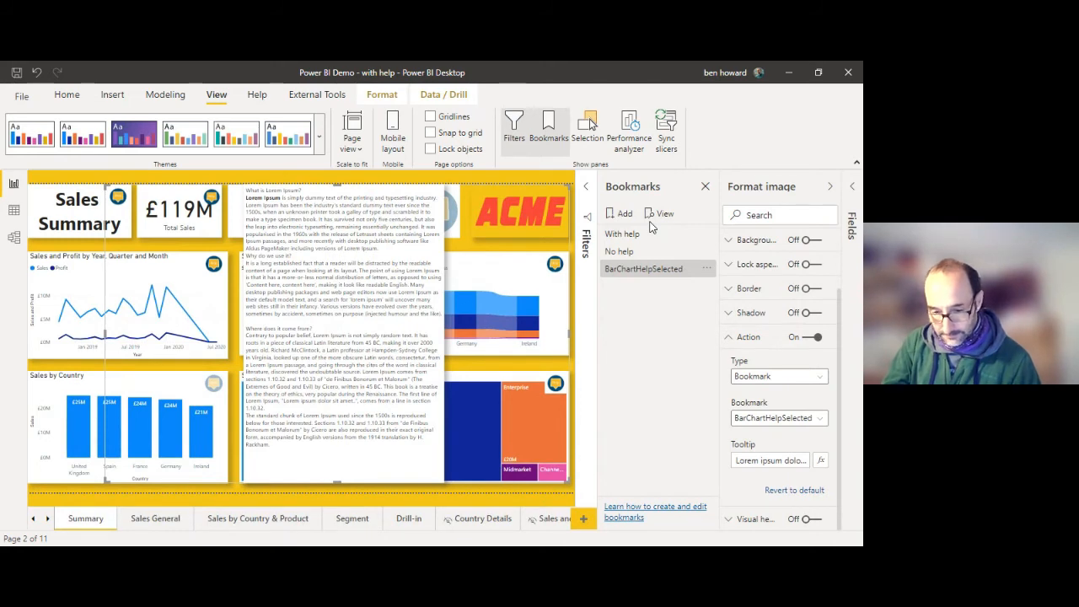
- Review the action types available for the Sales by Country help icon and open the With help bookmark's options
left_click(590, 190)
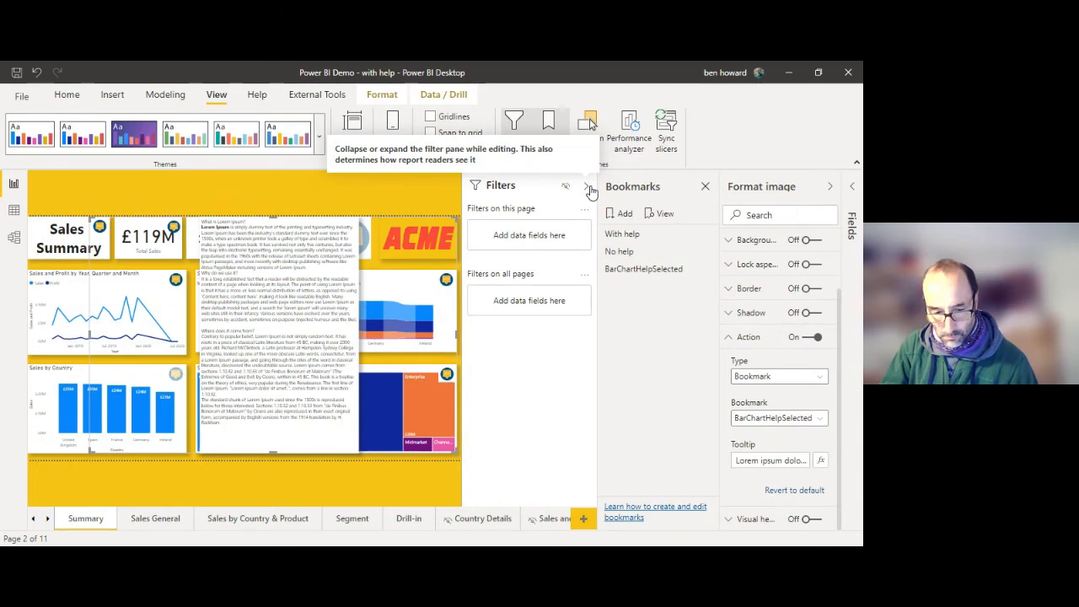
left_click(590, 190)
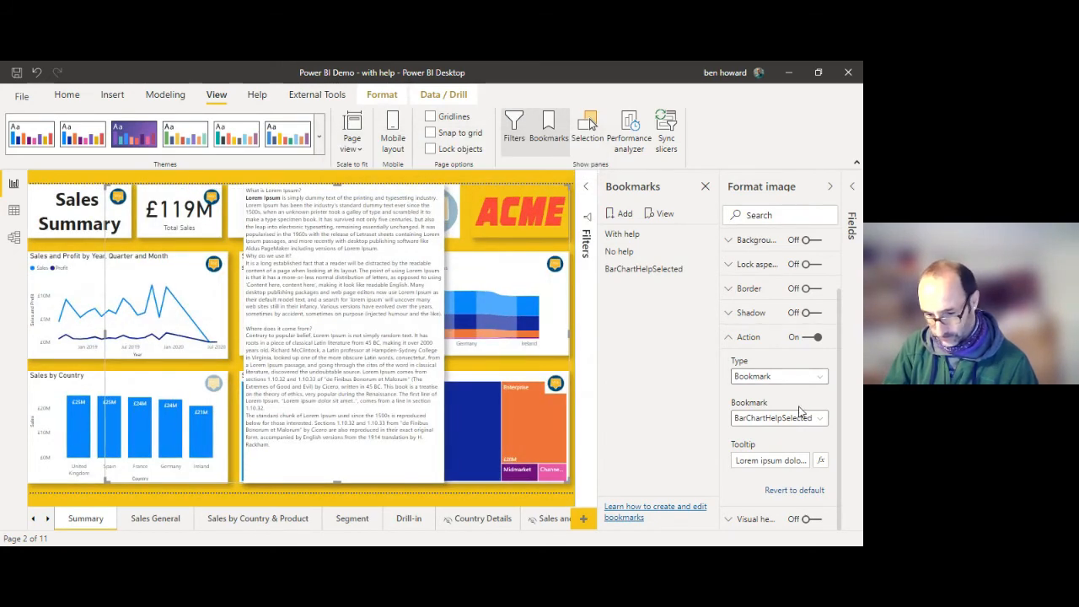
left_click(819, 378)
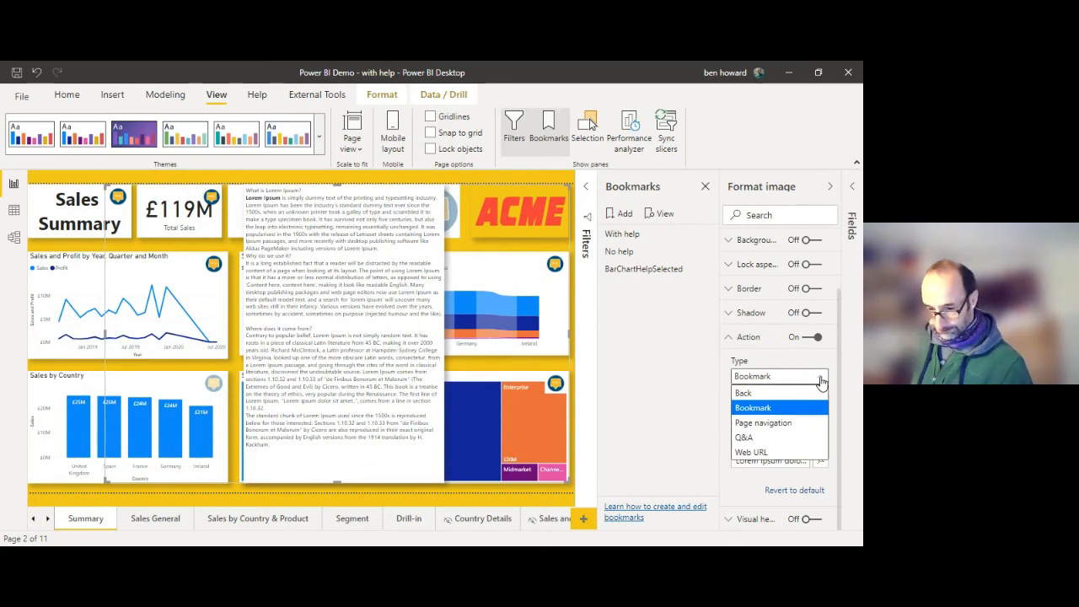
left_click(215, 220)
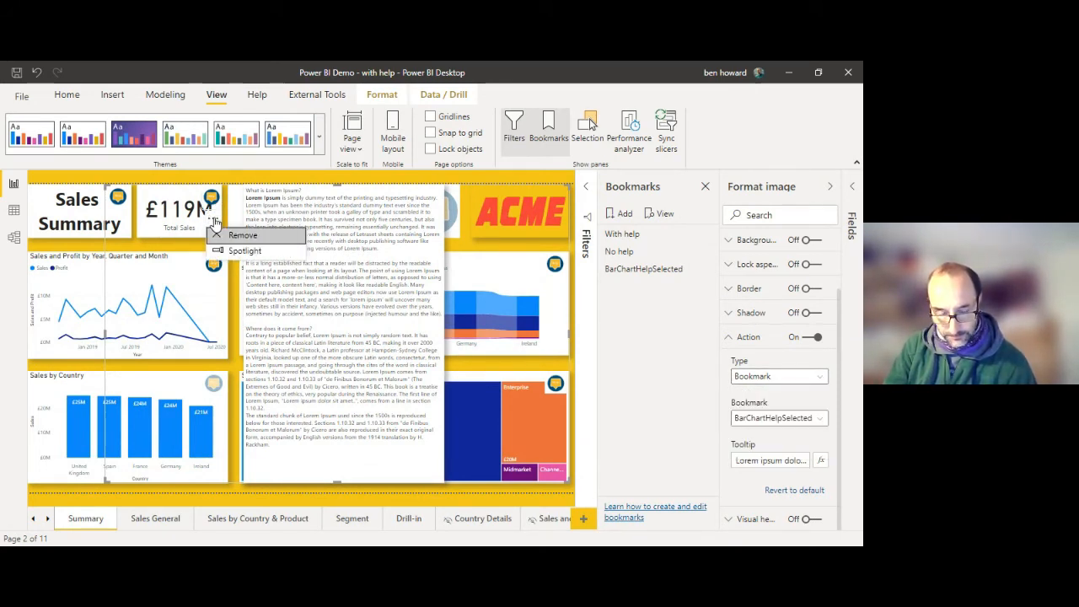
left_click(700, 283)
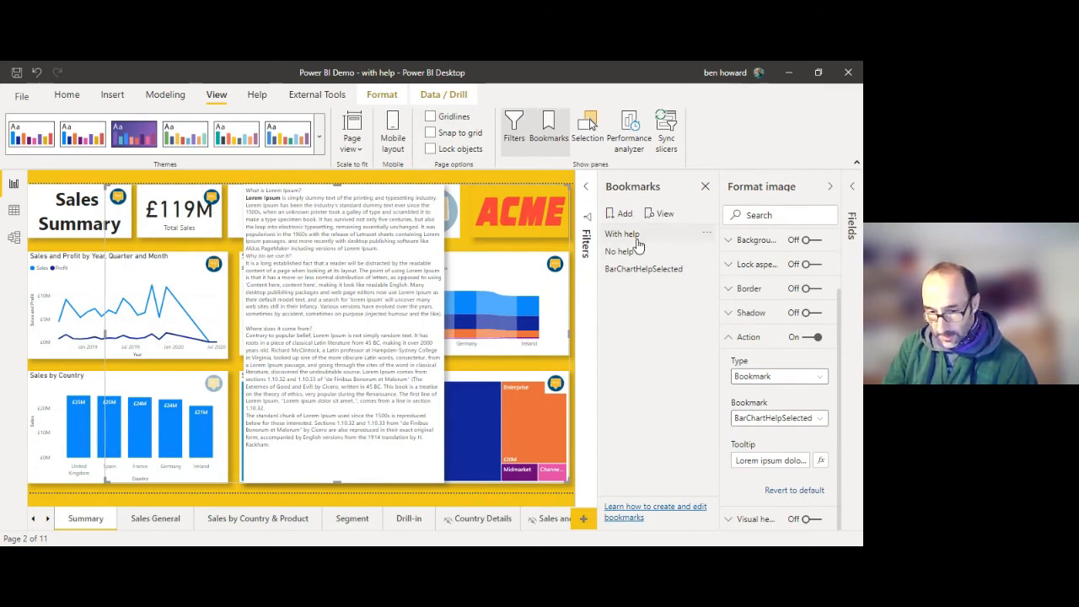
left_click(706, 235)
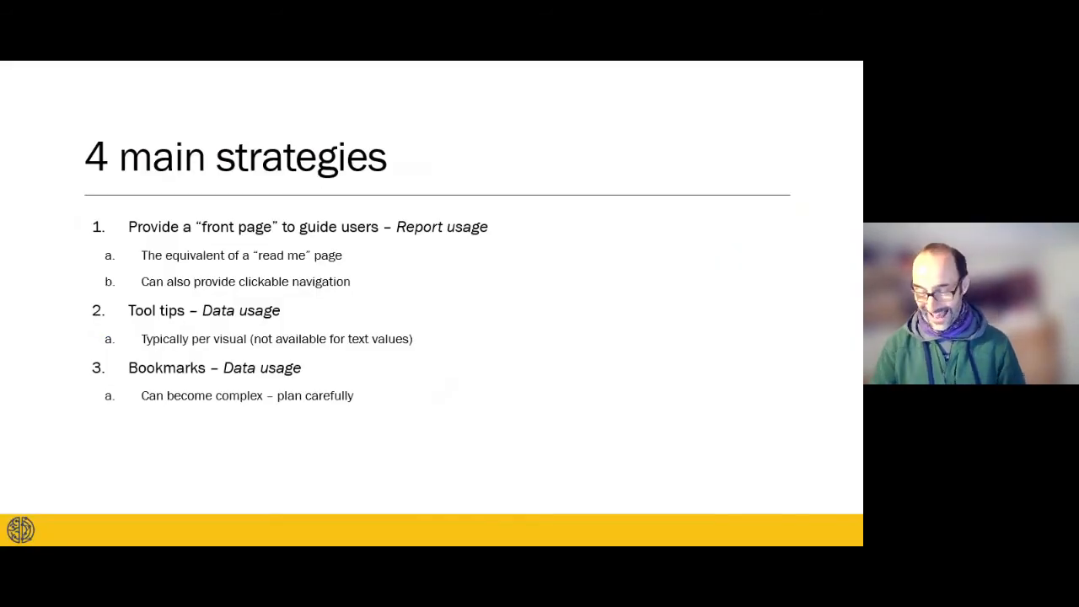
key("Right")
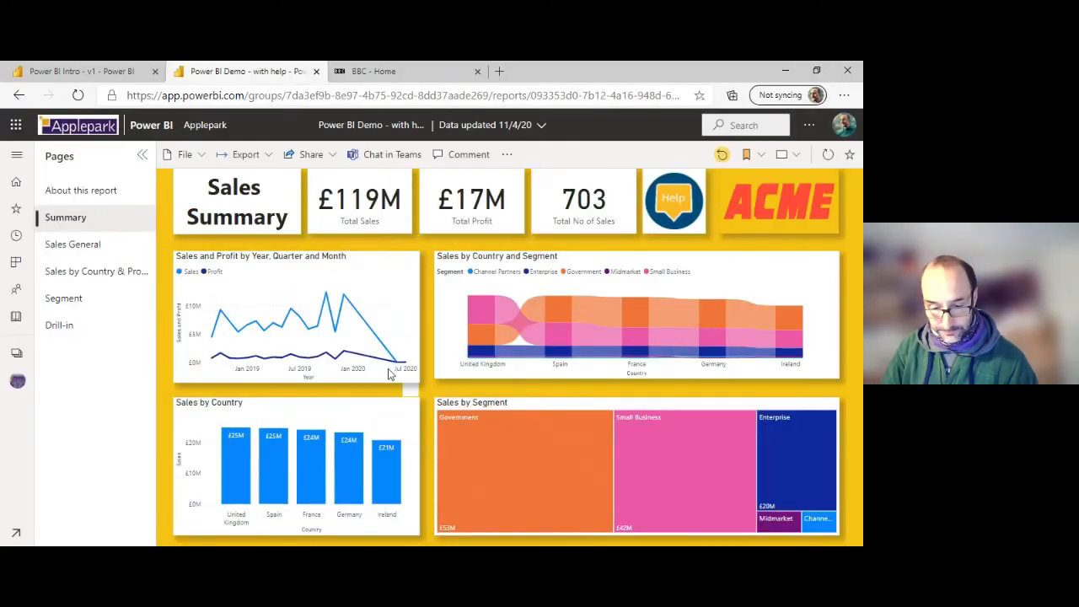
- Show the help icons on the published report's Summary page and view the Sales and Profit chart's tooltip and detailed help, returning to Summary
left_click(687, 204)
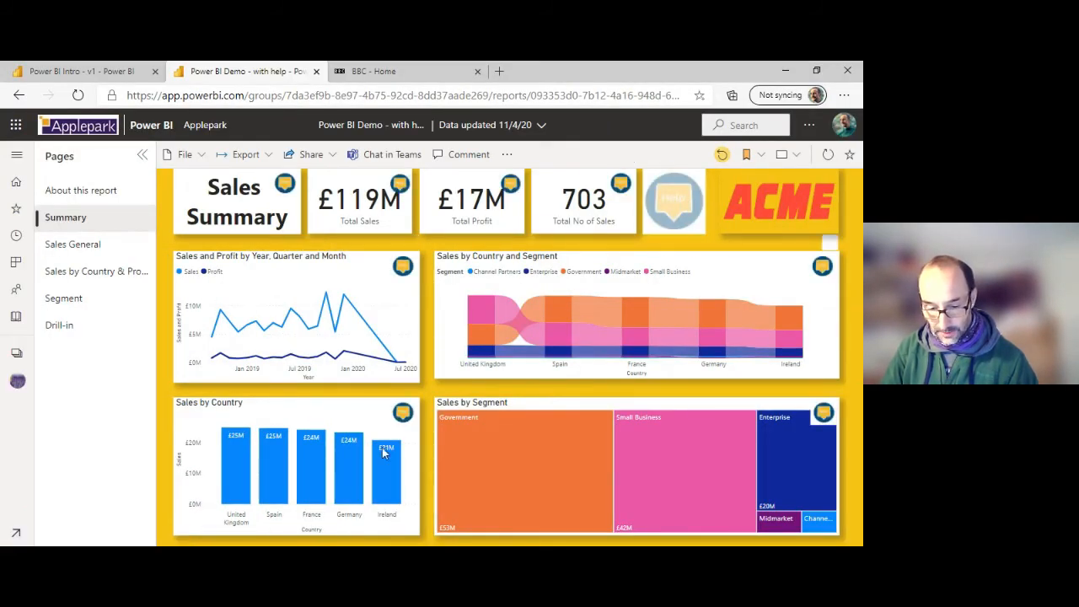
mouse_move(403, 412)
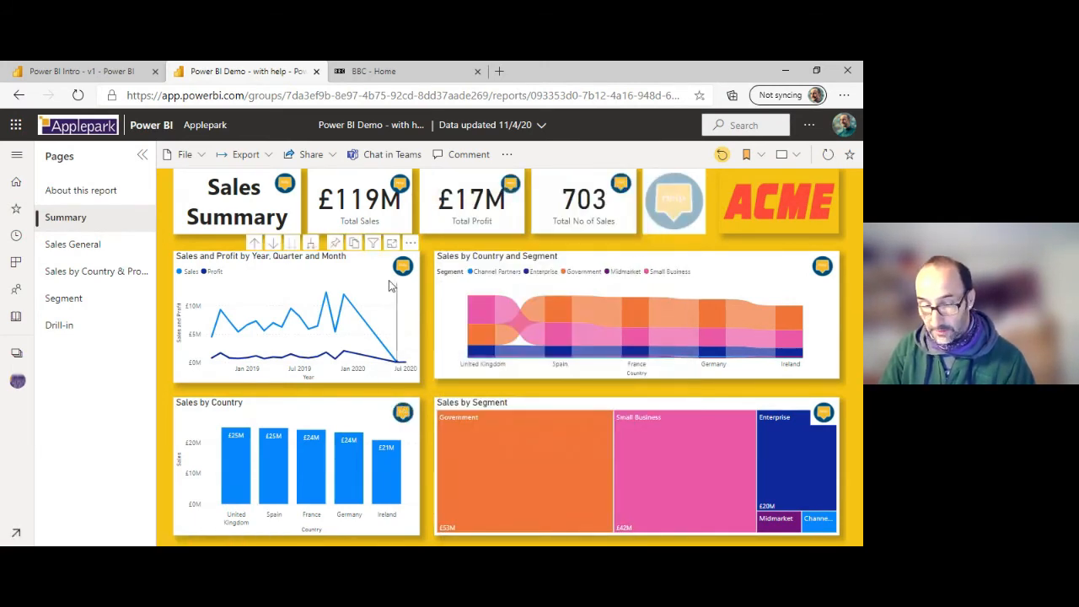
mouse_move(405, 268)
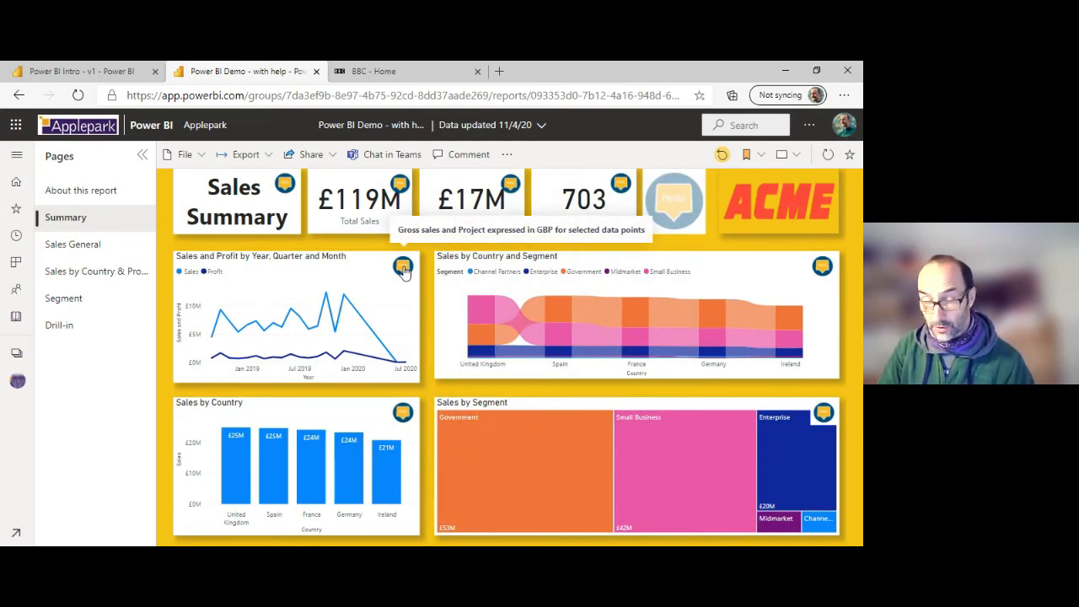
left_click(404, 268)
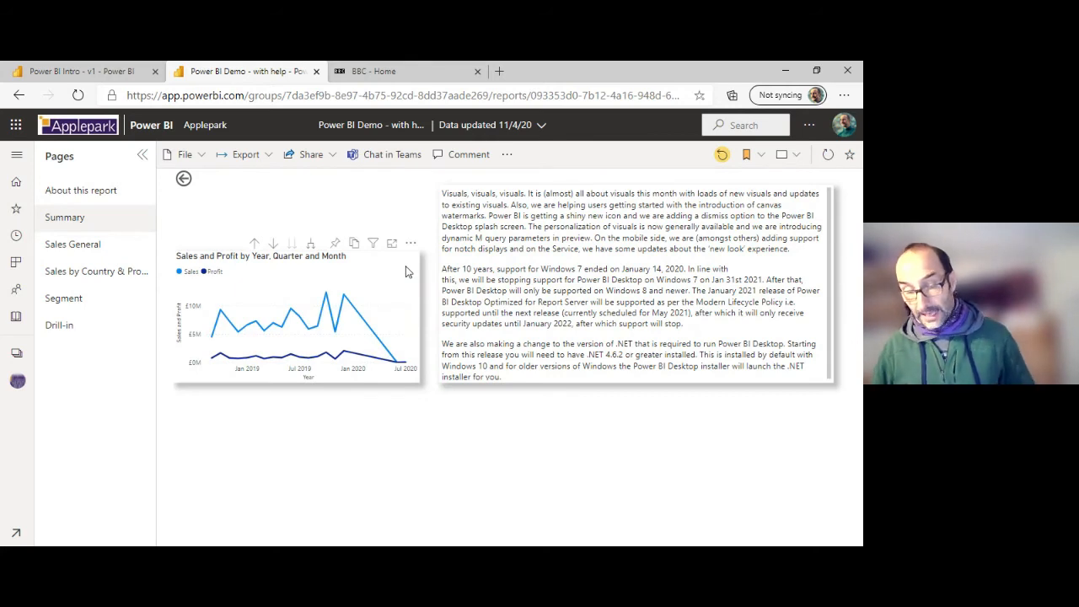
left_click(184, 178)
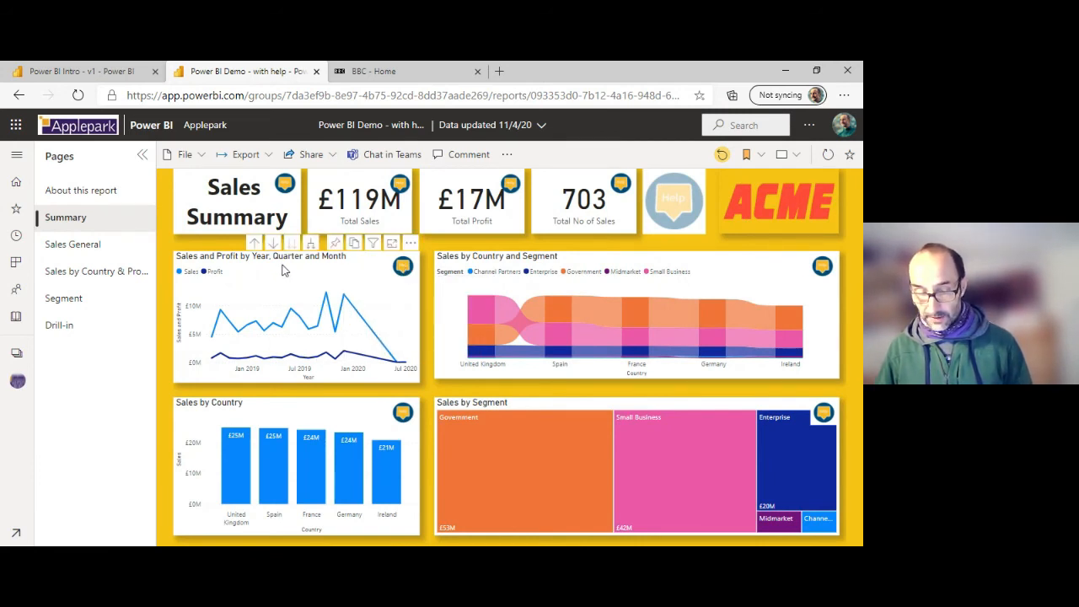
- Reopen the Sales and Profit chart's detailed help, then return to the Summary page and hide its help icons
left_click(403, 267)
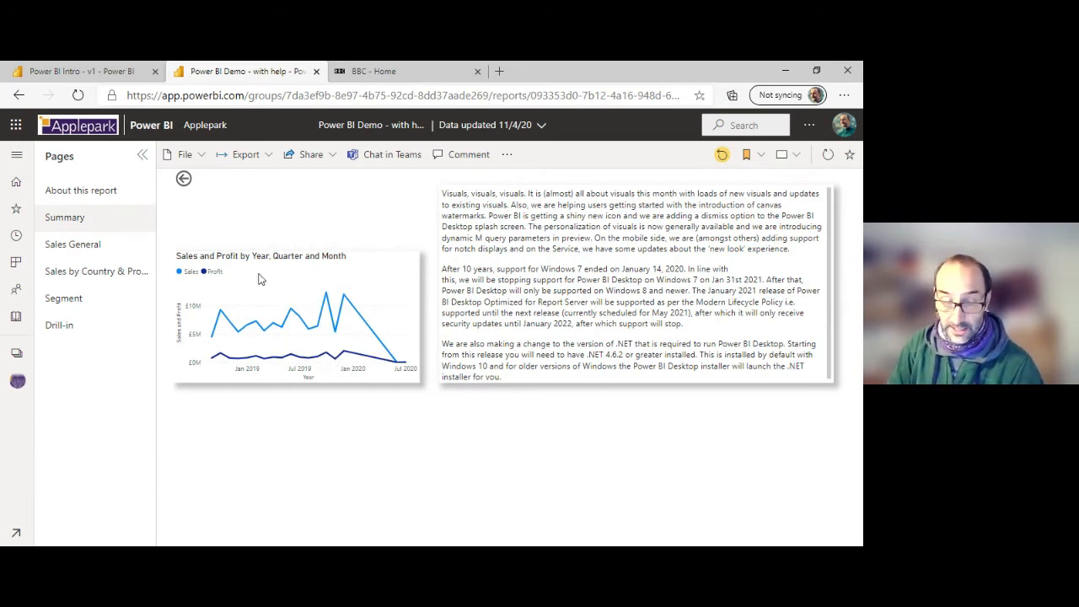
left_click(183, 181)
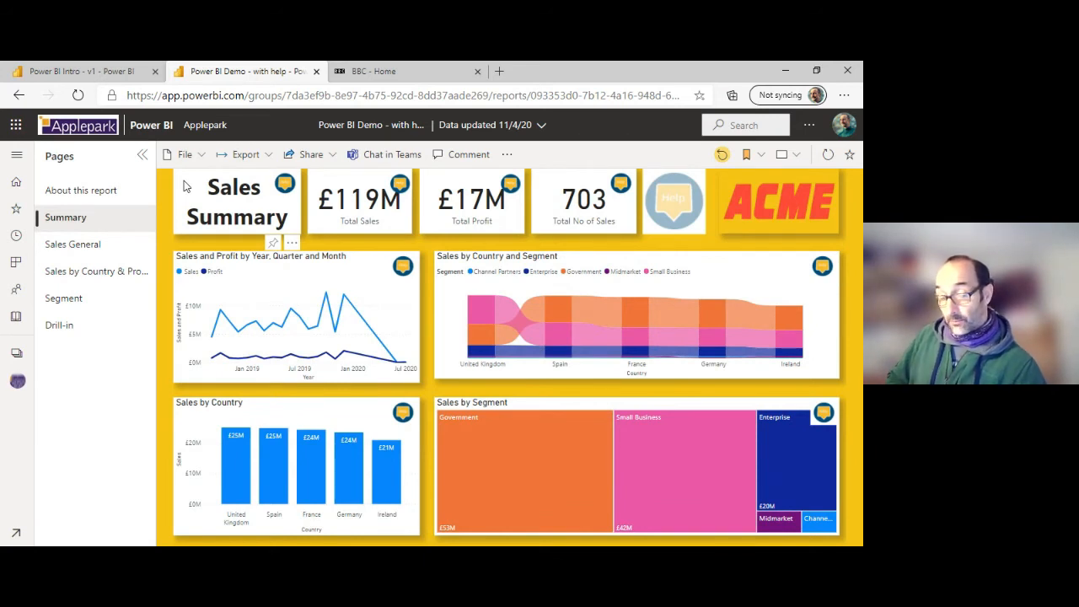
left_click(682, 217)
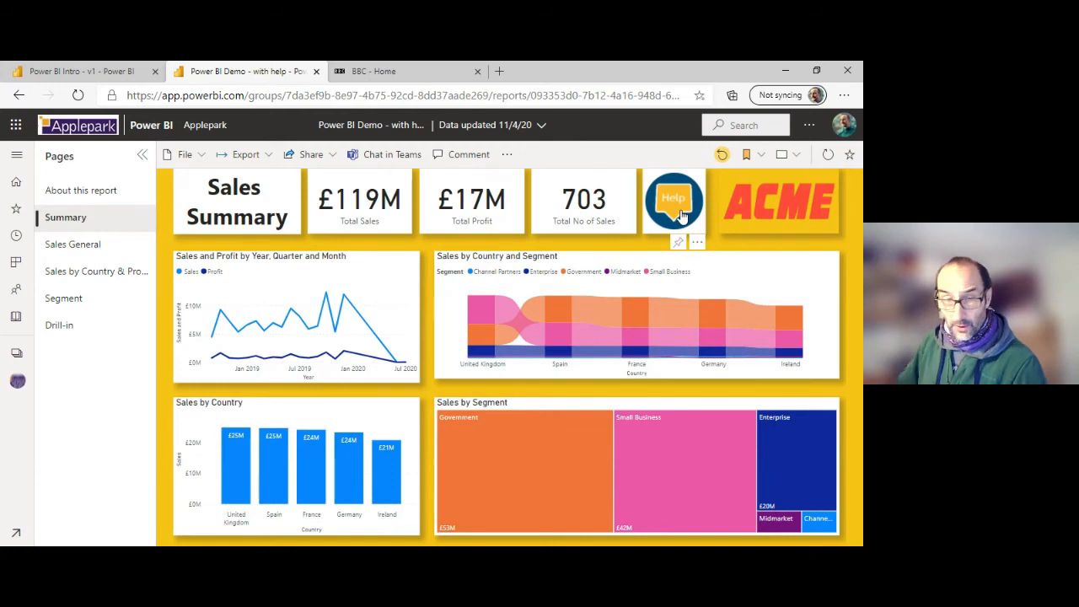
key("alt+Tab")
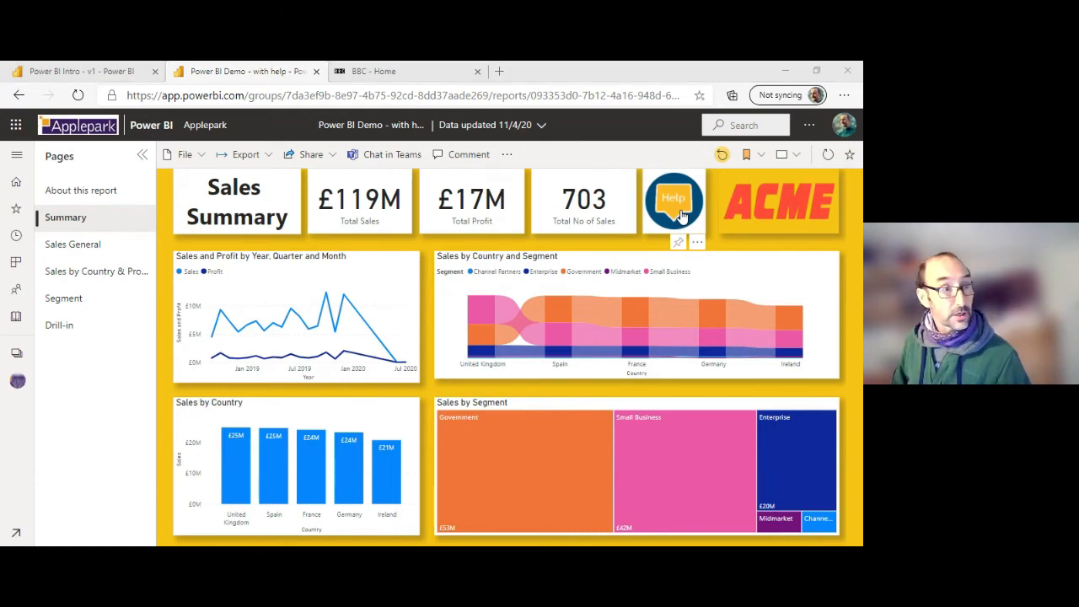